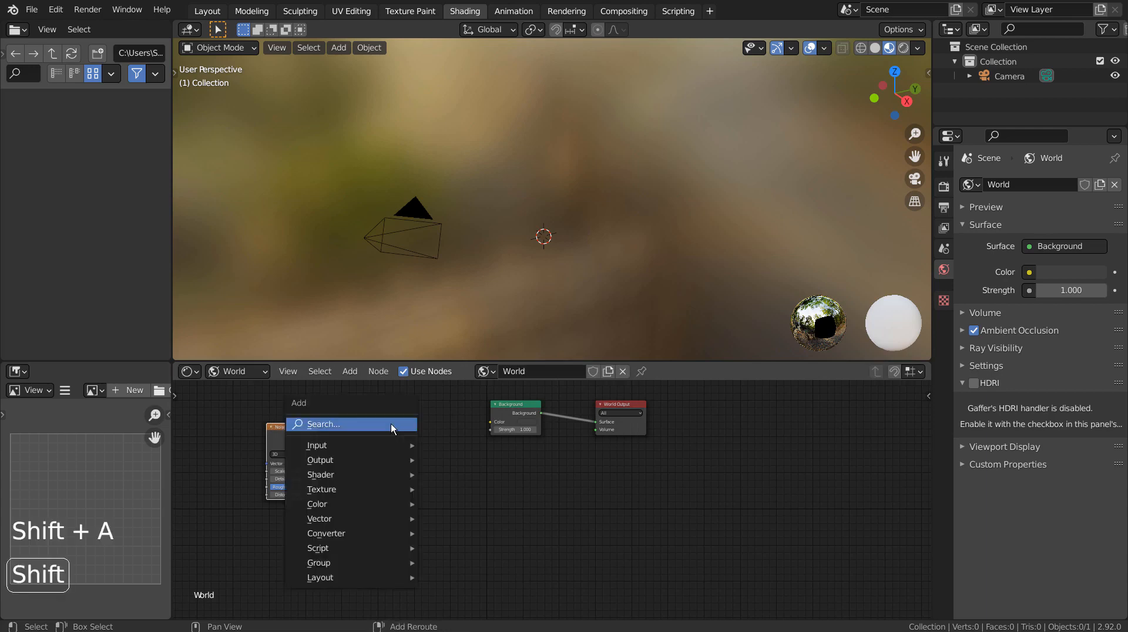
Add a ColorRamp node between the Noise Texture and Background nodes in the world shader.
click(390, 424)
text(col)
key(Down)
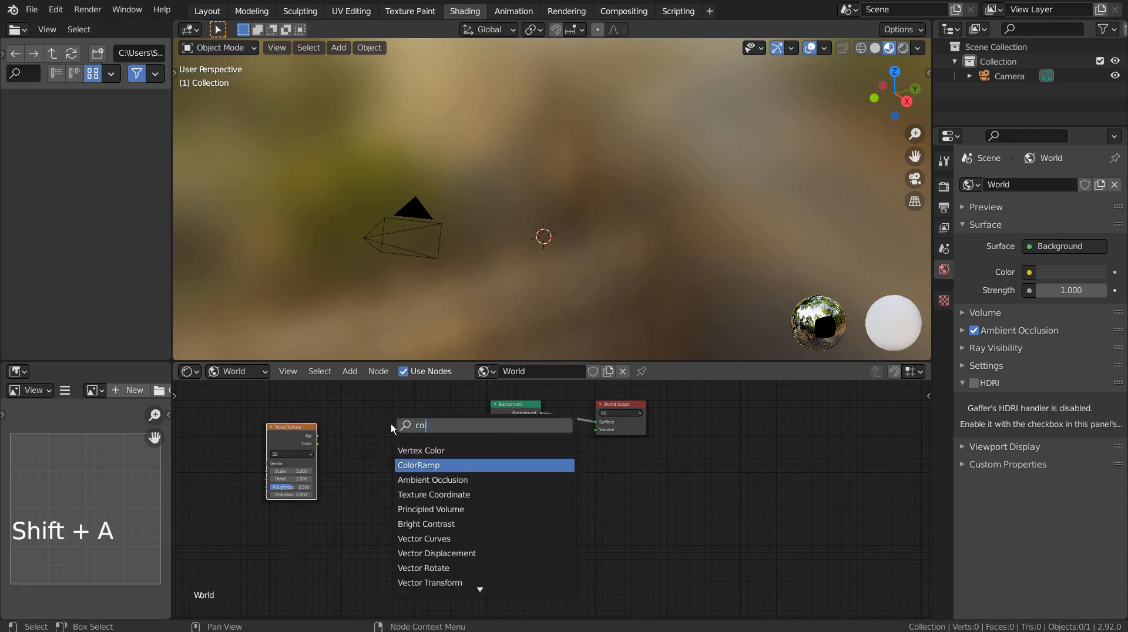
key(Return)
click(379, 420)
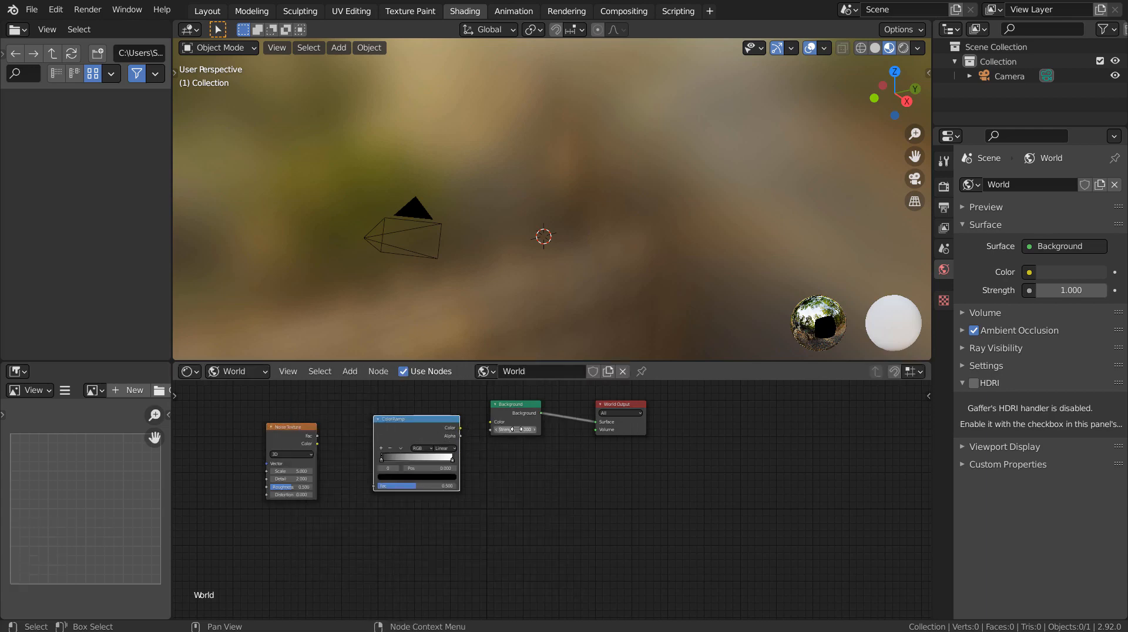
Link the Noise Texture's Fac output to the ColorRamp's Fac input and the ColorRamp's Color output to the Background's Color.
key(ctrl+space)
shift+middle_drag(516, 428, 439, 392)
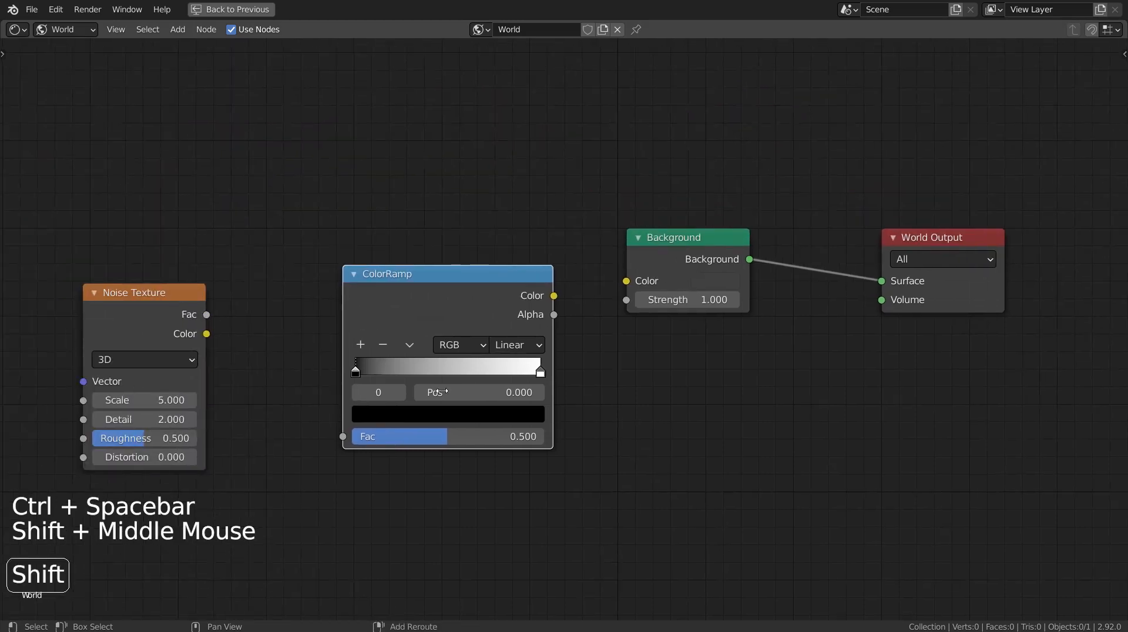
drag(206, 314, 260, 359)
drag(336, 430, 342, 436)
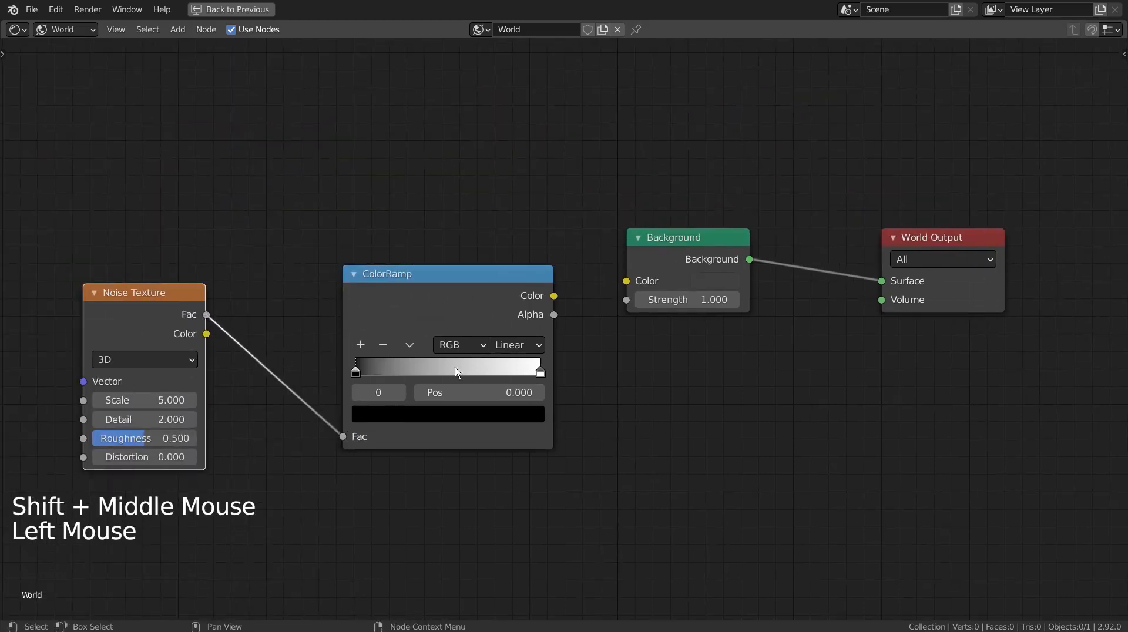
drag(553, 296, 627, 286)
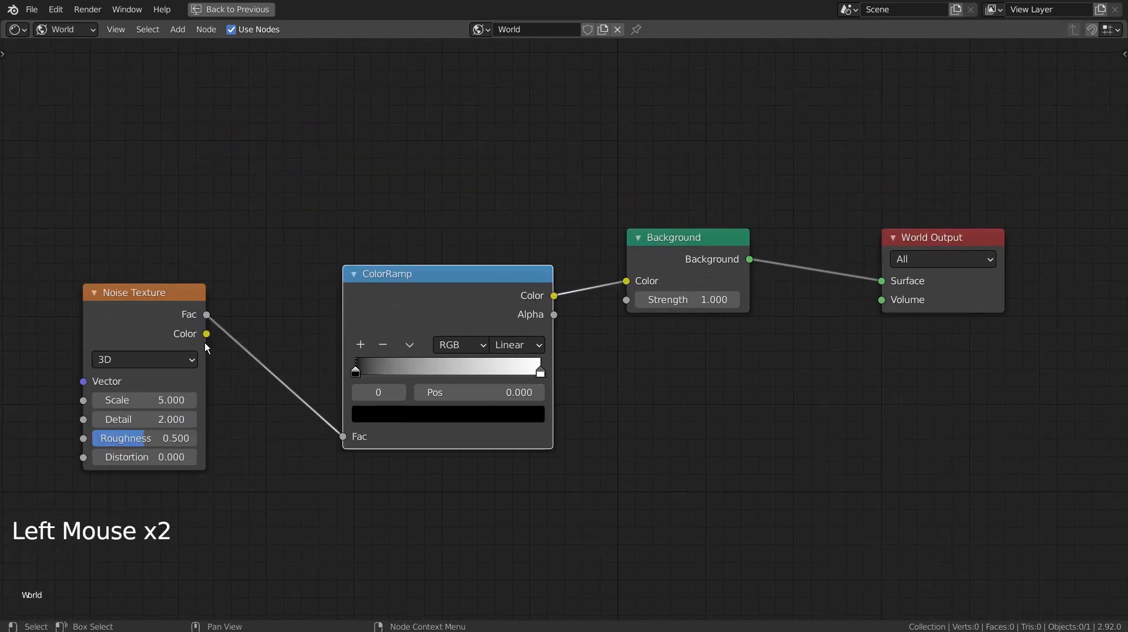
Increase the Noise Texture's scale and bring the ColorRamp's stops closer together, with the white stop at position 0.743.
click(172, 401)
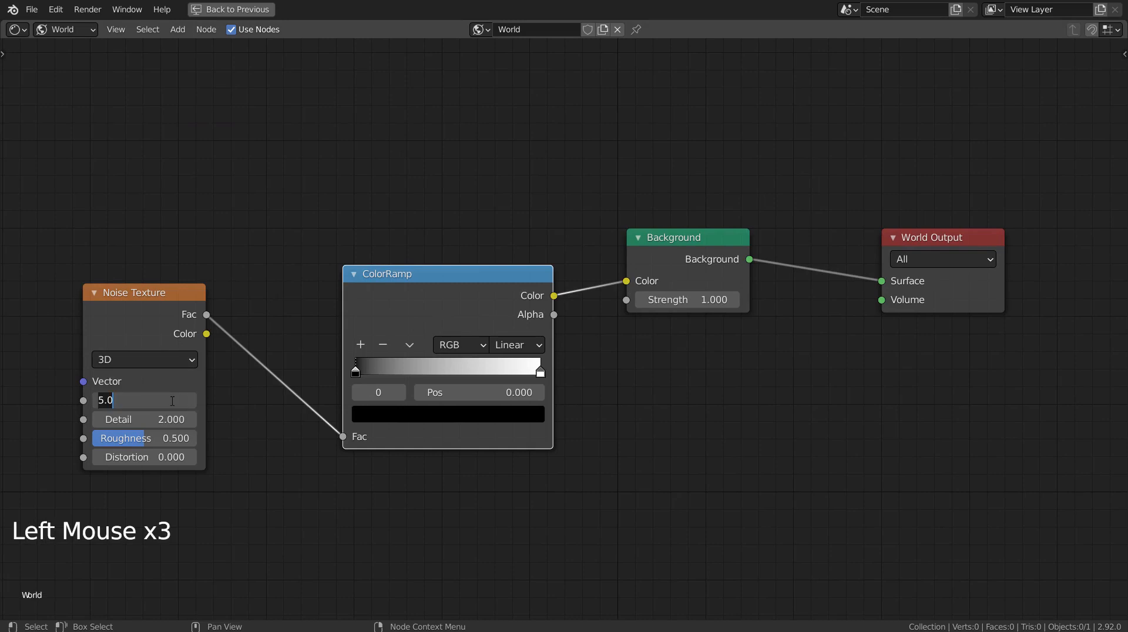
text(5)
drag(355, 372, 467, 373)
click(541, 376)
drag(540, 376, 461, 376)
key(ctrl+space)
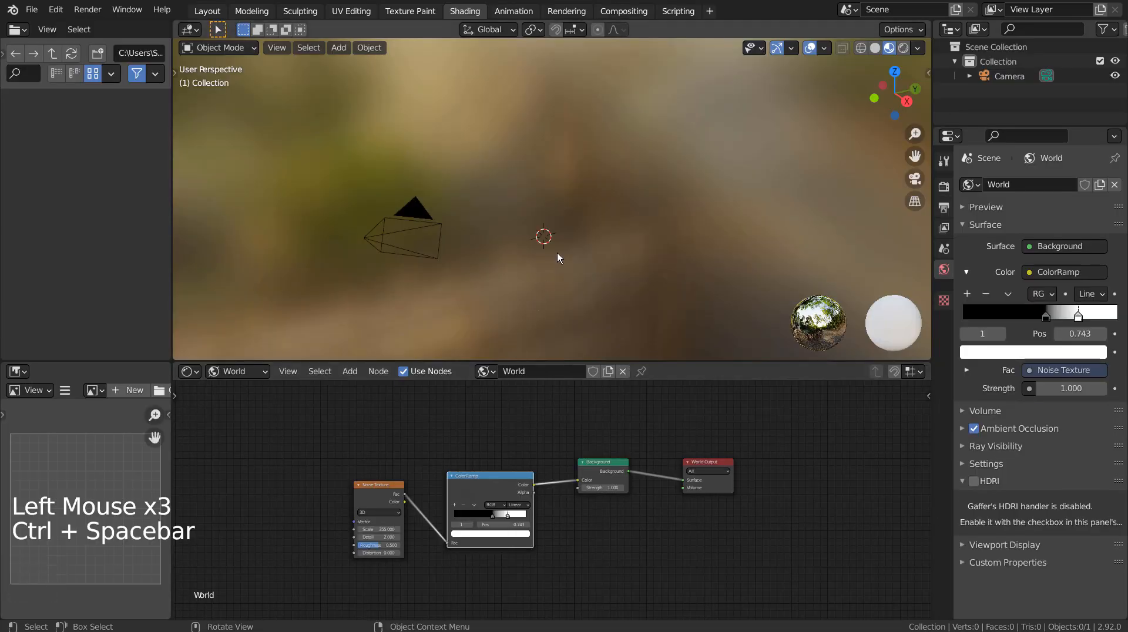
Show the viewport in rendered shading and set the render engine to Eevee.
click(905, 49)
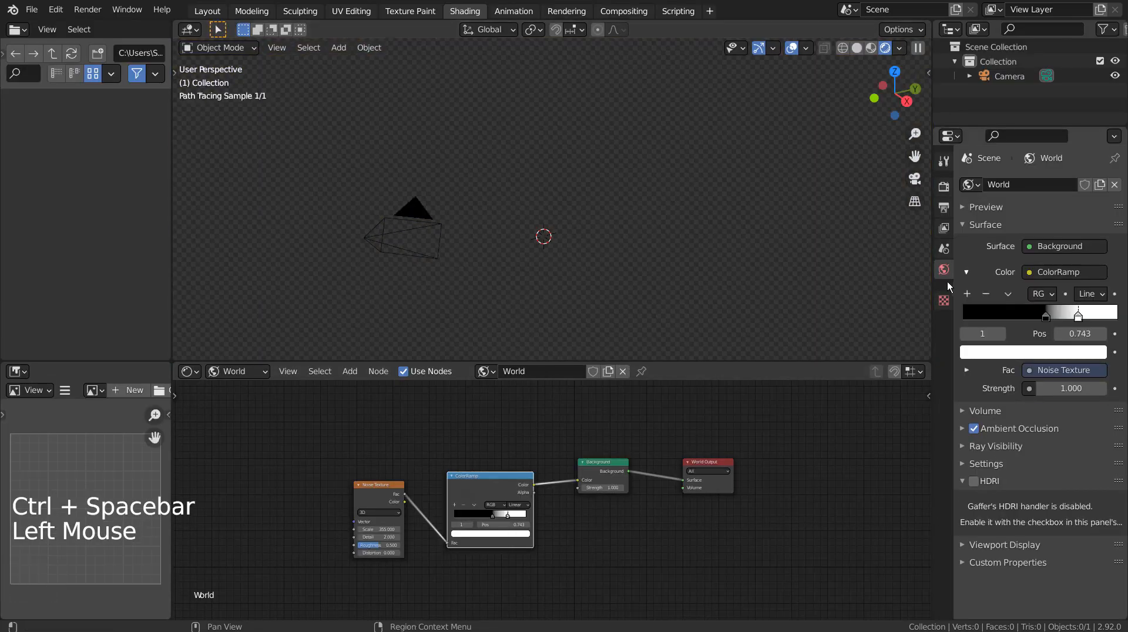
click(943, 188)
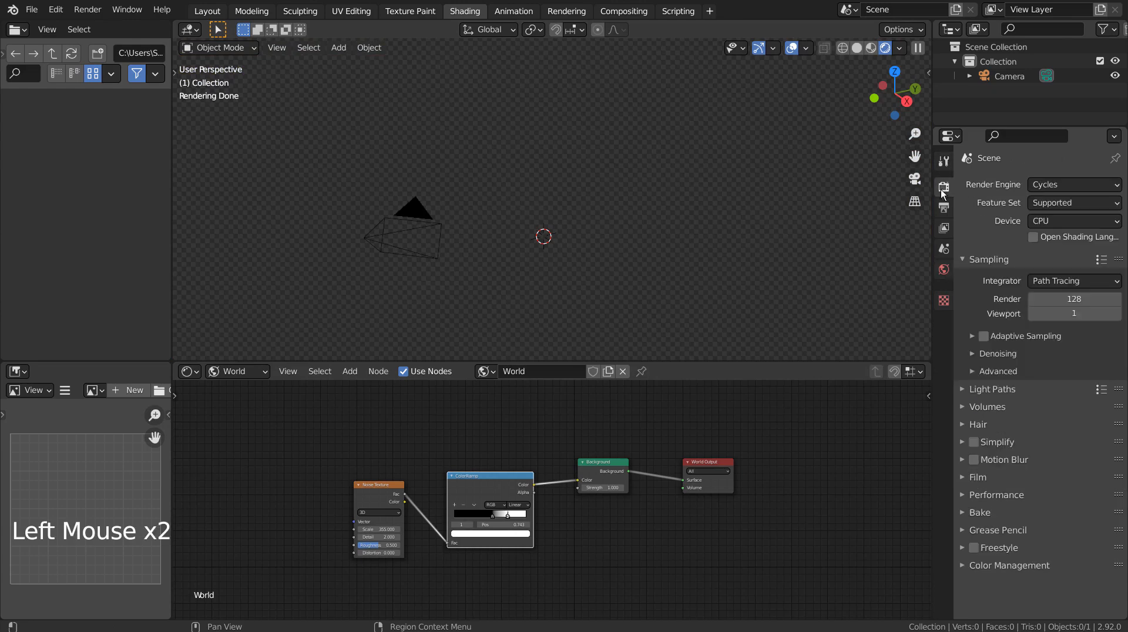
click(1083, 183)
click(1076, 197)
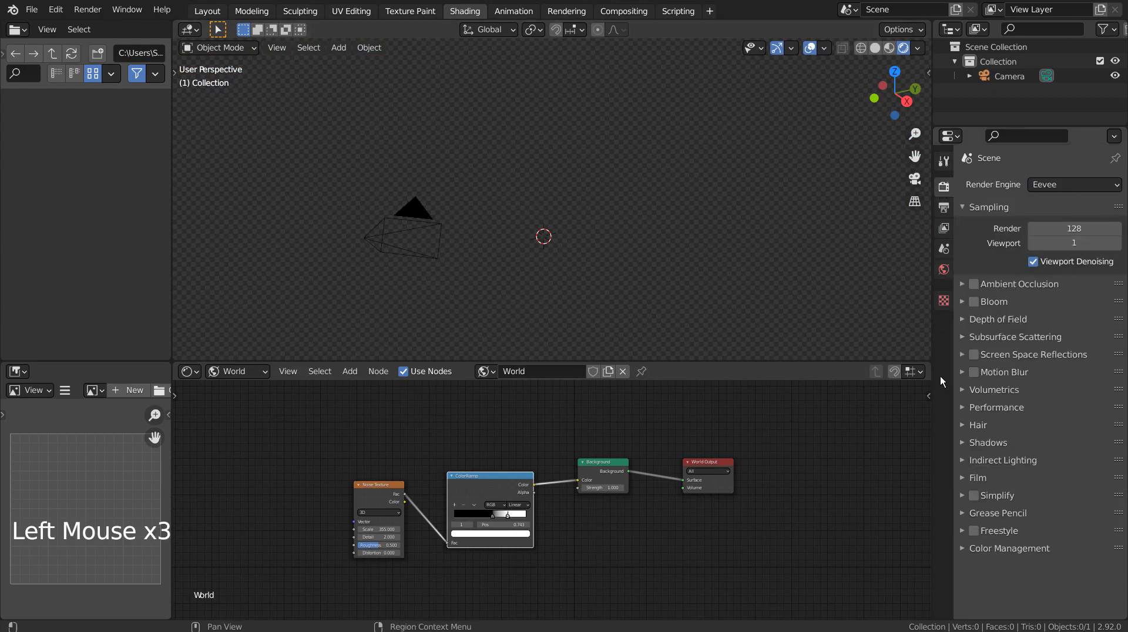
Turn off the Transparent option in the Film render settings.
click(964, 476)
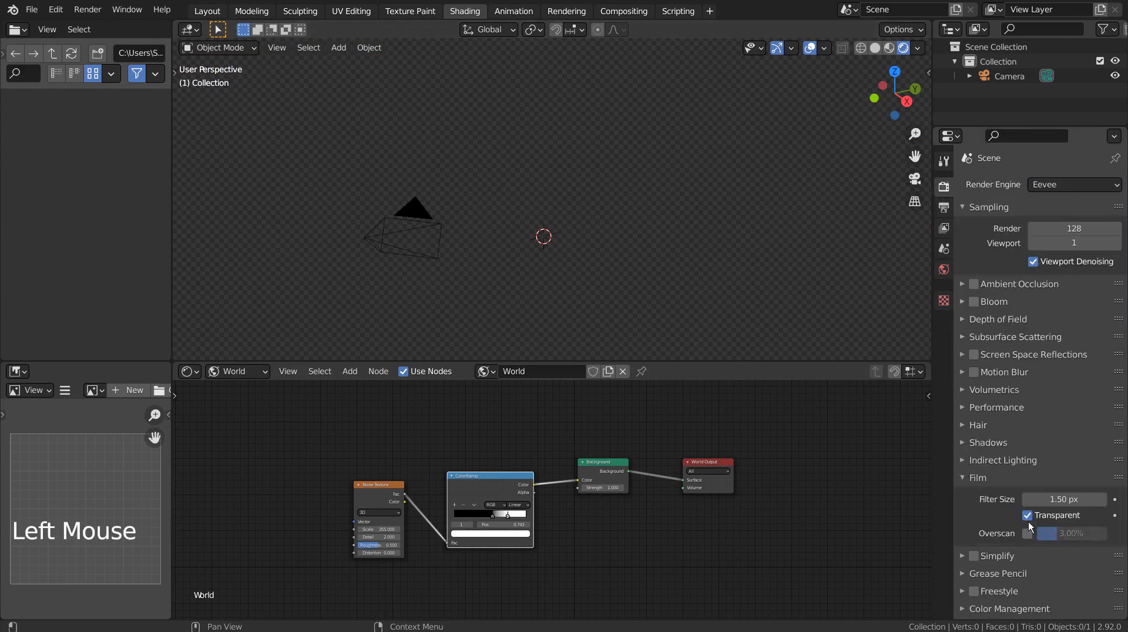
click(1027, 517)
scroll(629, 208, up, 2)
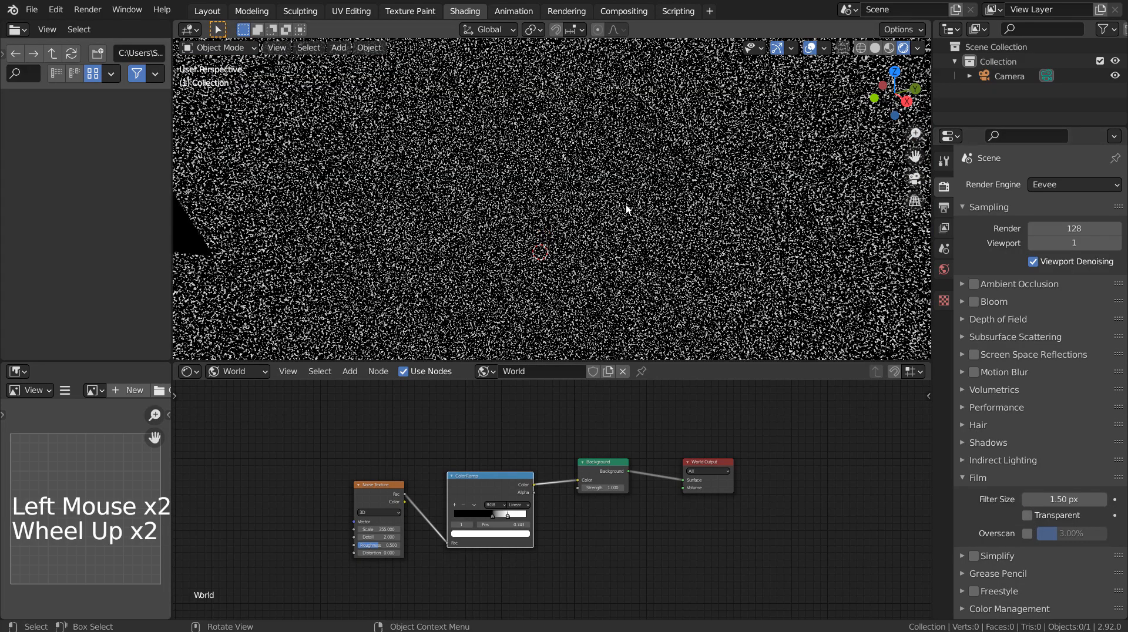
scroll(627, 208, down, 3)
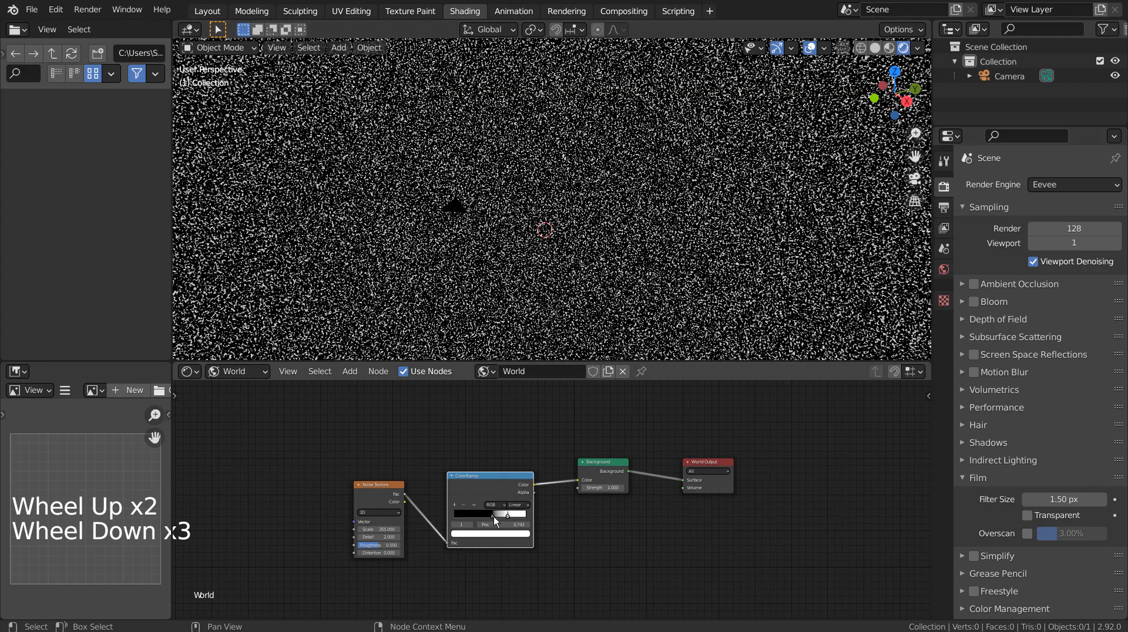
Move the ColorRamp's black stop close to the white stop to thin the background noise into sparse stars.
drag(493, 516, 506, 517)
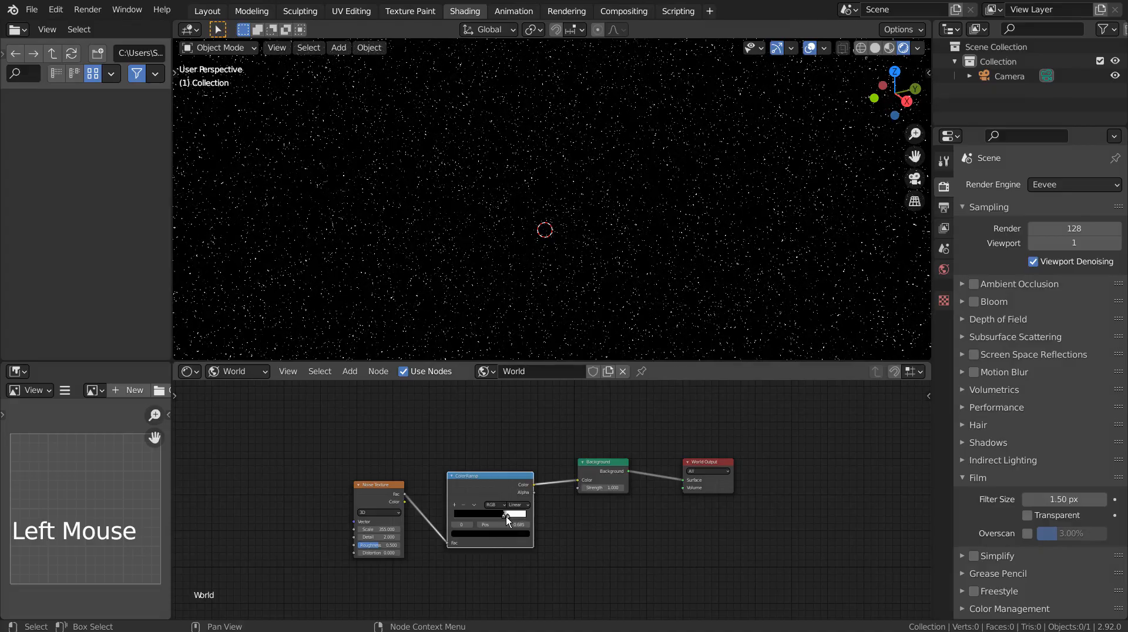
middle_drag(575, 281, 541, 250)
scroll(576, 251, up, 2)
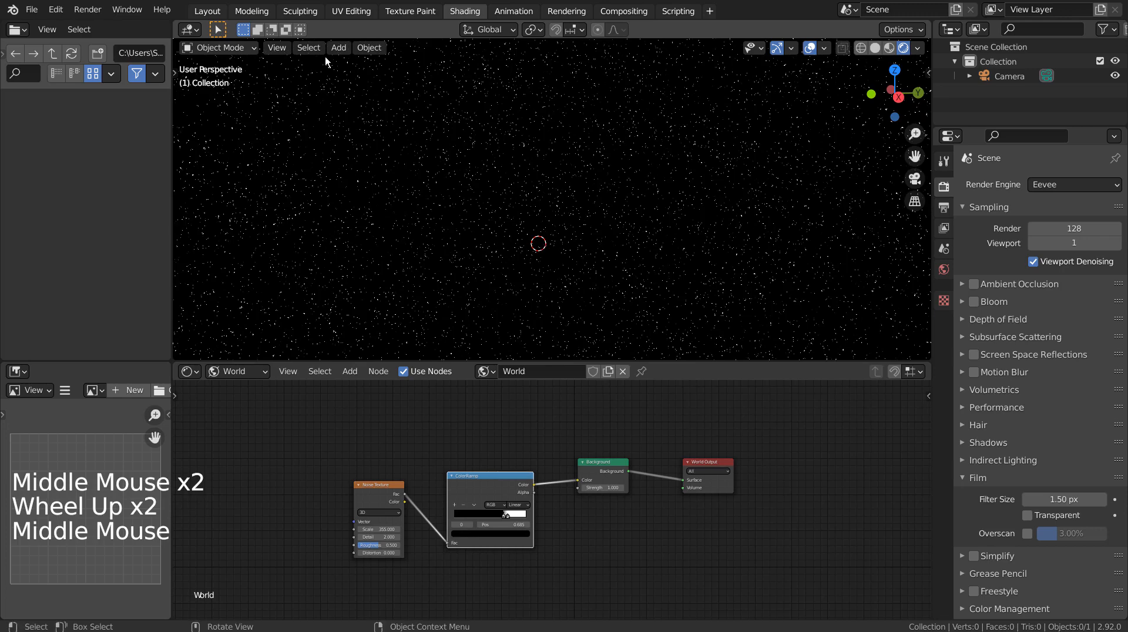
Add a cylinder mesh to the scene in the Layout workspace.
click(206, 11)
key(shift+a)
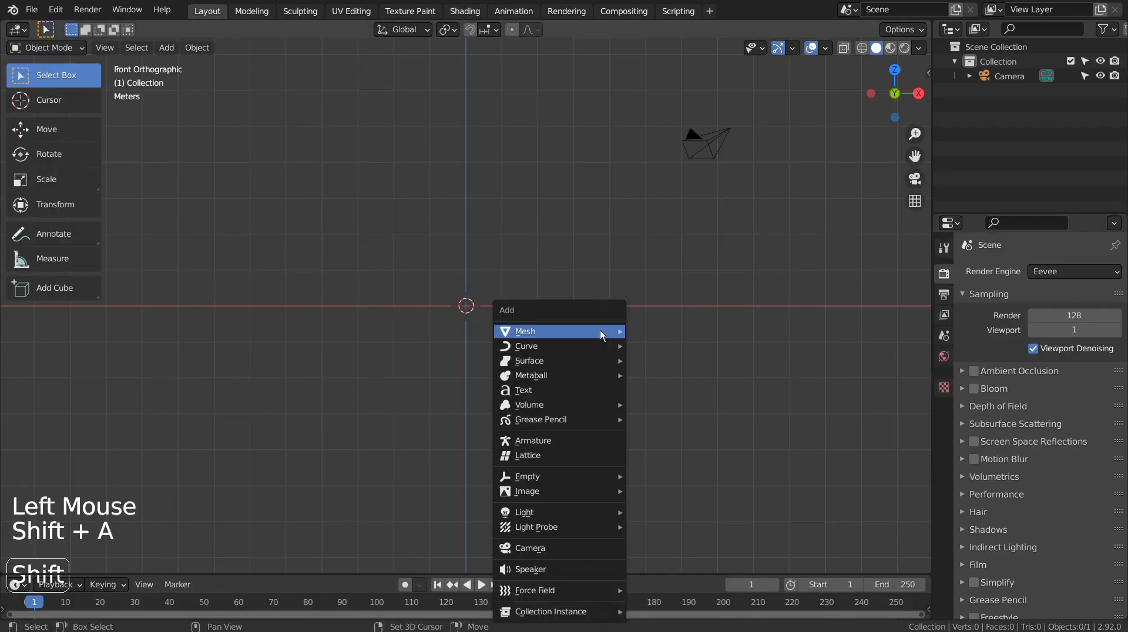
mouse_move(601, 330)
click(693, 65)
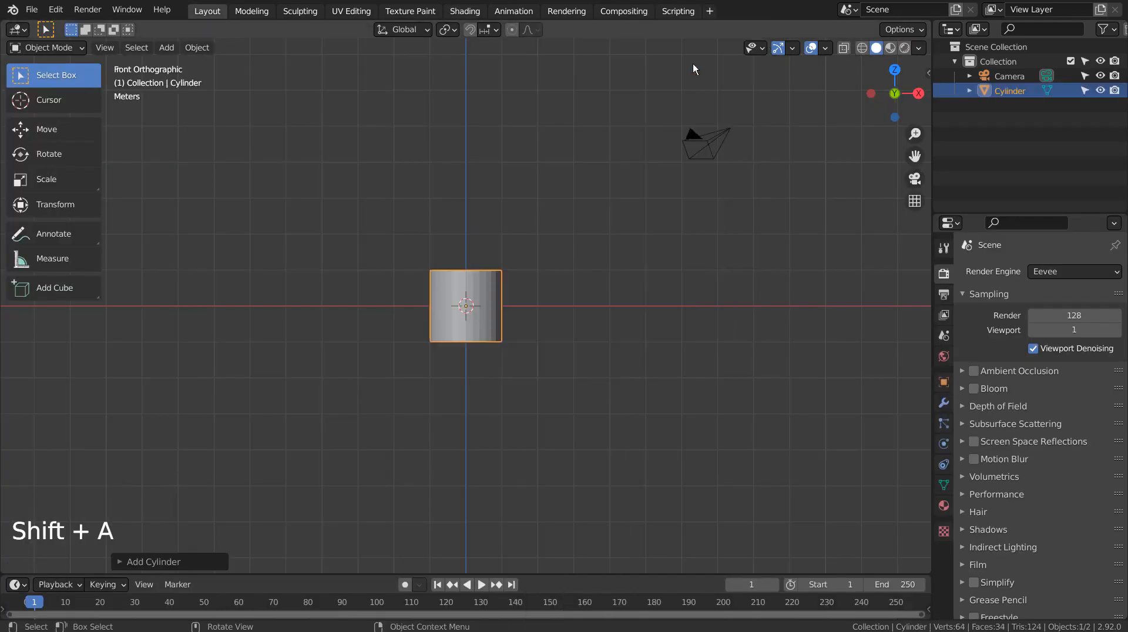
Cut two evenly spaced horizontal edge loops around the cylinder's side without sliding them.
scroll(588, 311, up, 5)
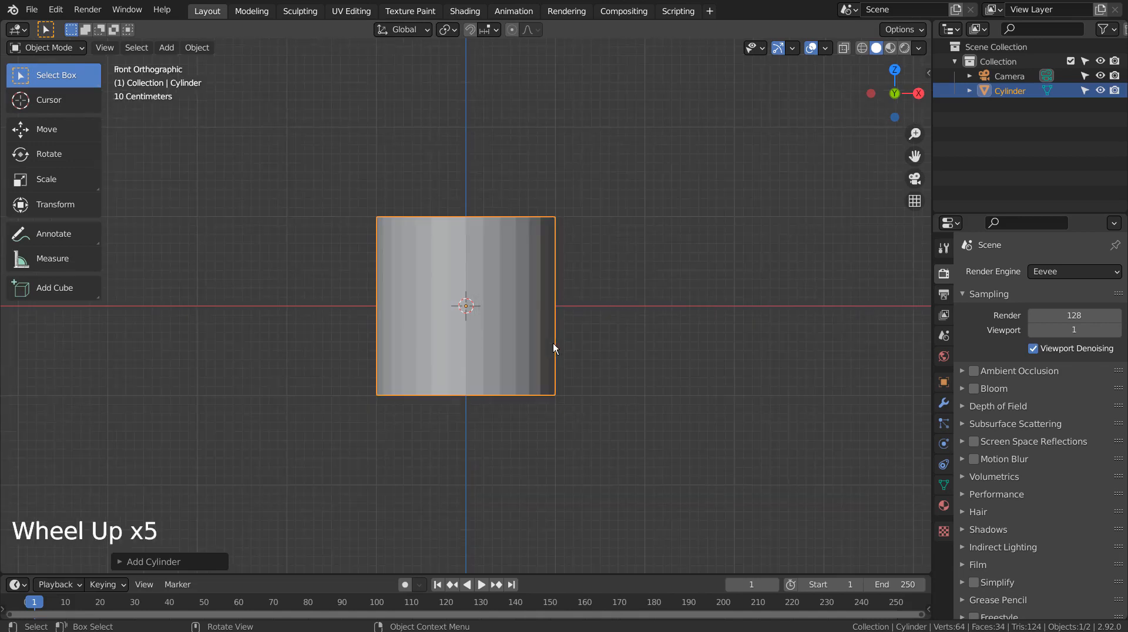
scroll(553, 343, up, 2)
key(Tab)
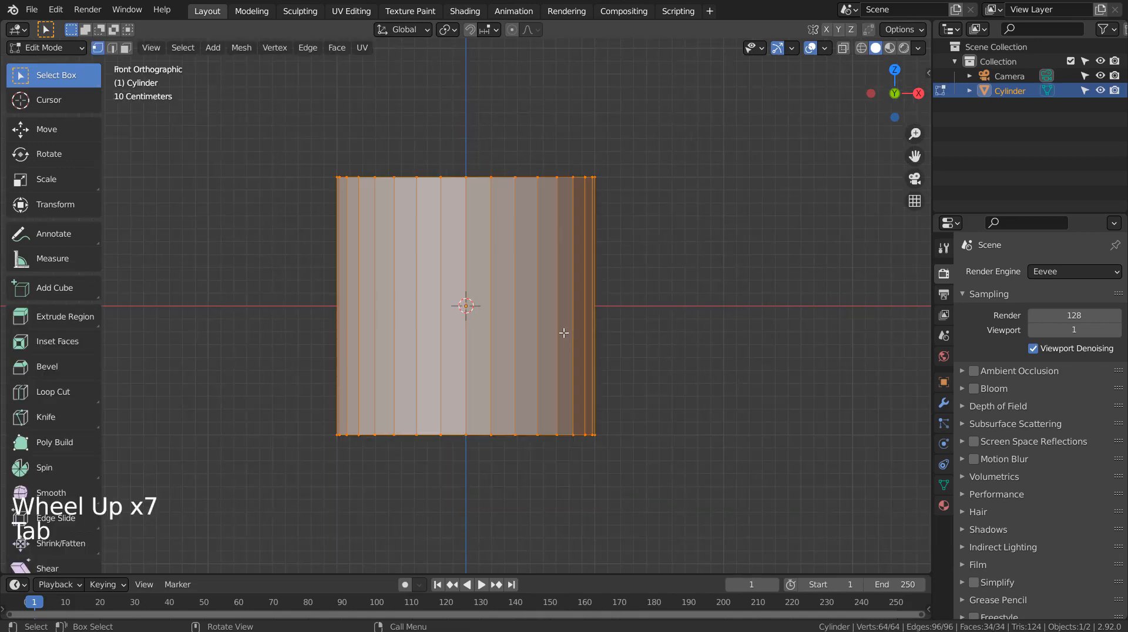
key(ctrl+r)
scroll(517, 297, up, 1)
click(517, 297)
right_click(517, 297)
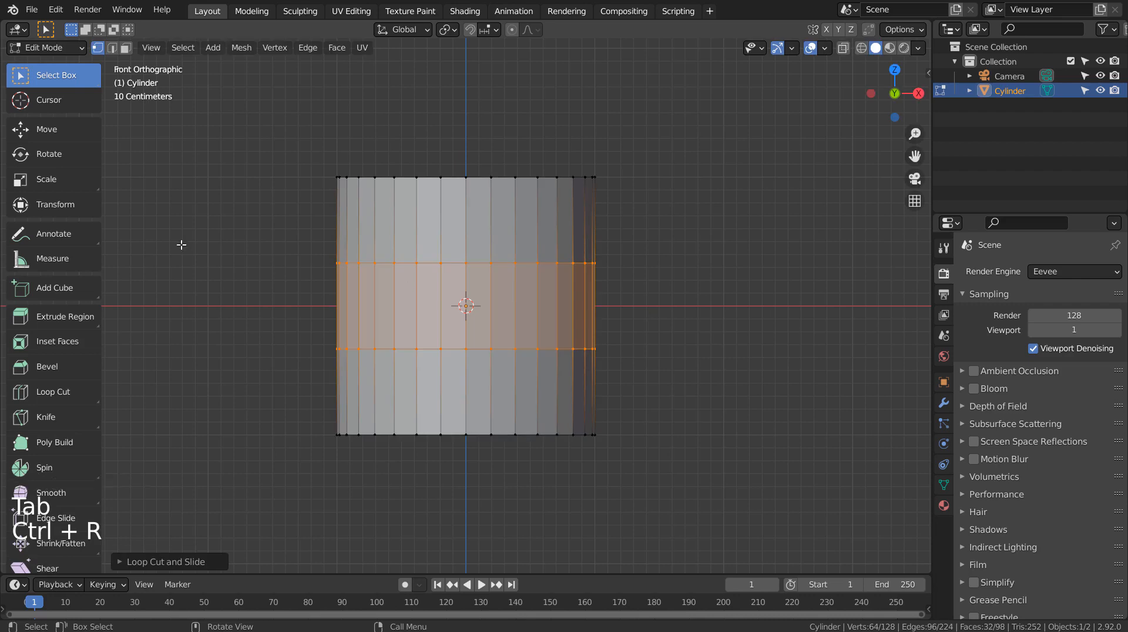
Scale the two edge loops apart along Z until they sit just inside the cylinder's upper and lower rims.
click(47, 179)
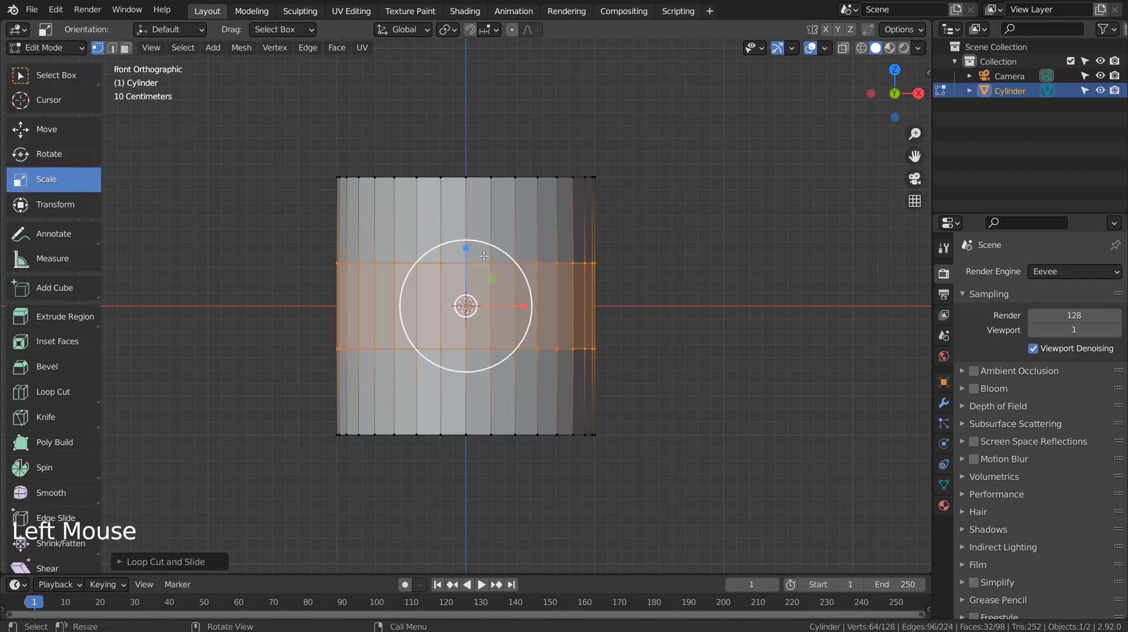
drag(465, 250, 469, 127)
drag(466, 249, 471, 246)
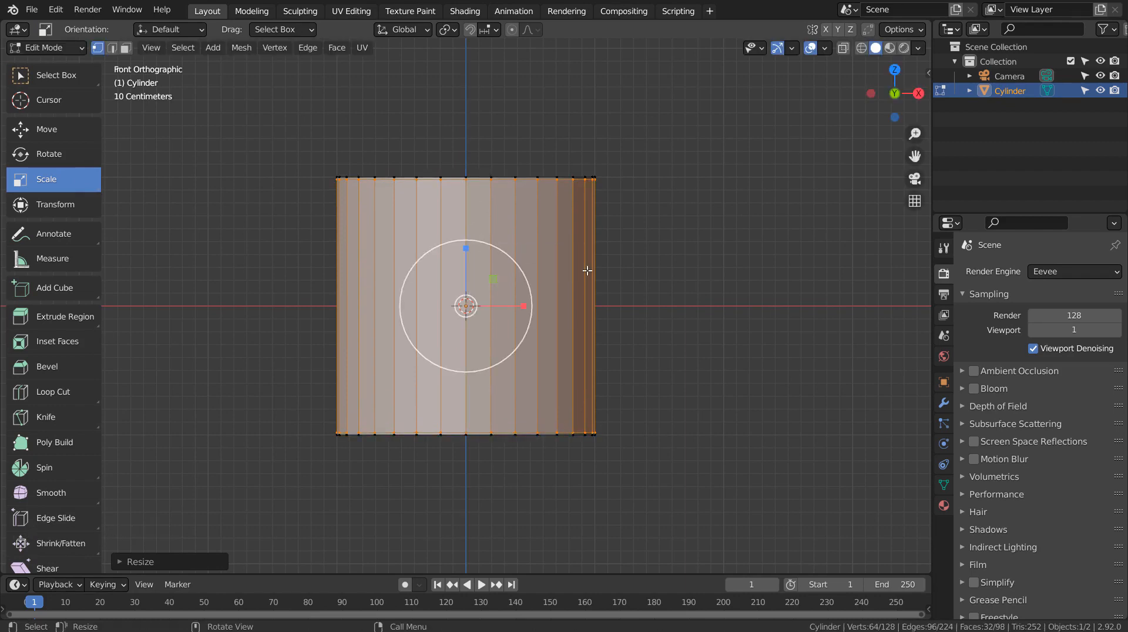
Give the cylinder a level 3 subdivision surface and shade it smooth.
key(Tab)
key(ctrl+3)
right_click(536, 247)
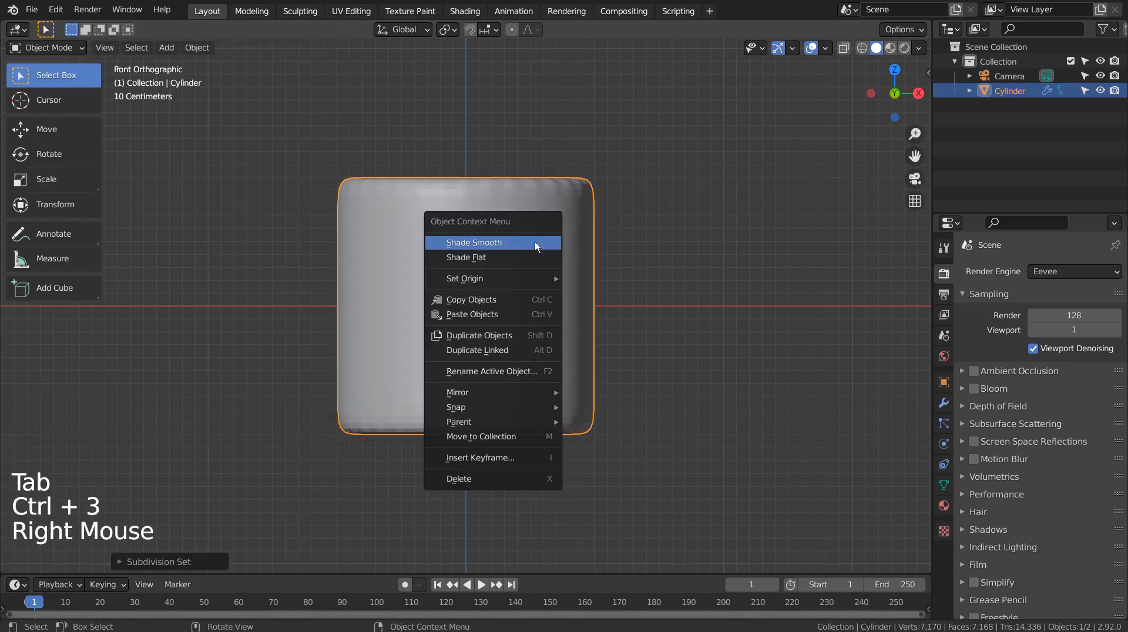
click(535, 247)
Delete the cylinder's top and bottom cap faces to leave an open tube.
middle_drag(558, 227, 539, 251)
key(Tab)
key(3)
click(517, 188)
middle_drag(517, 188, 517, 305)
shift+click(464, 326)
key(x)
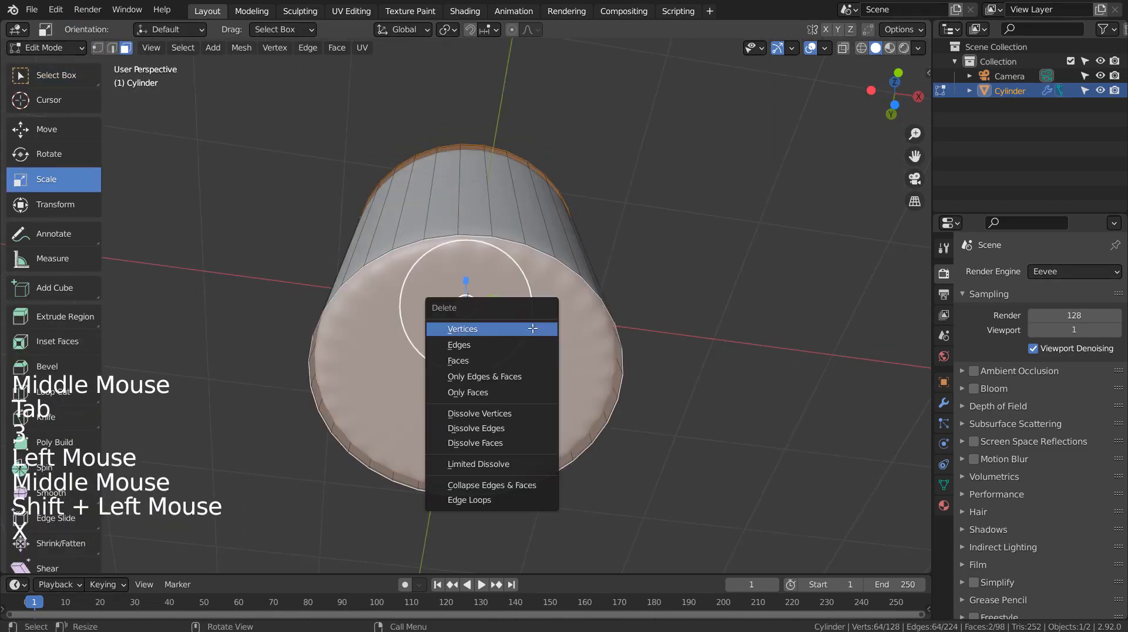
click(530, 361)
middle_drag(530, 361, 614, 393)
key(Tab)
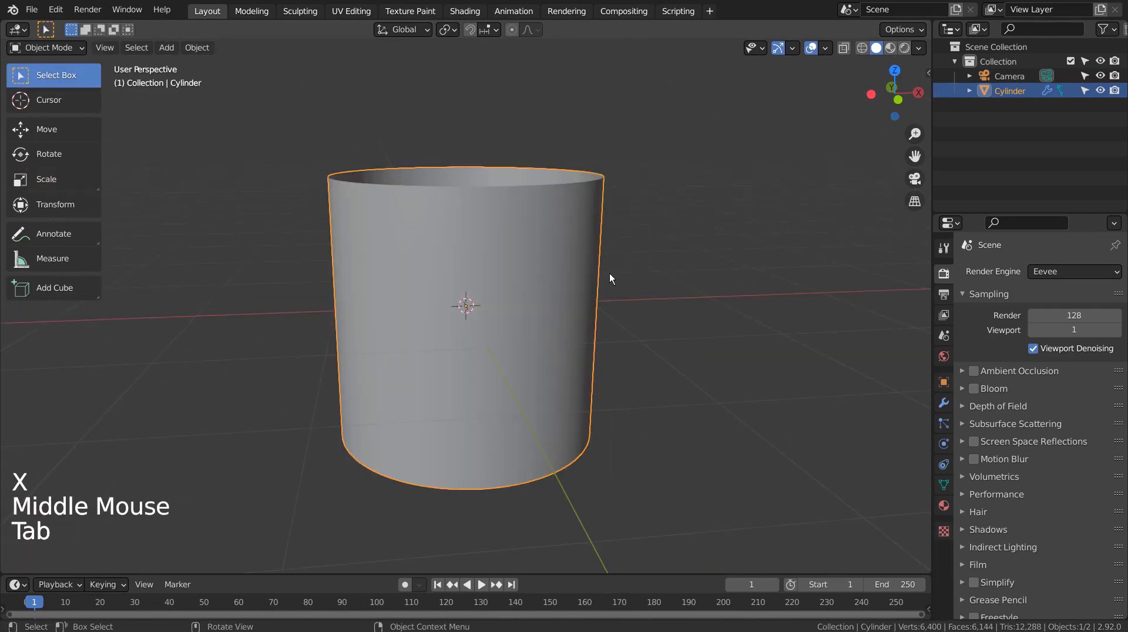
Scale the open cylinder up uniformly so that it becomes large enough to surround the camera.
scroll(609, 312, down, 3)
key(KP_1)
key(KP_7)
scroll(609, 312, down, 9)
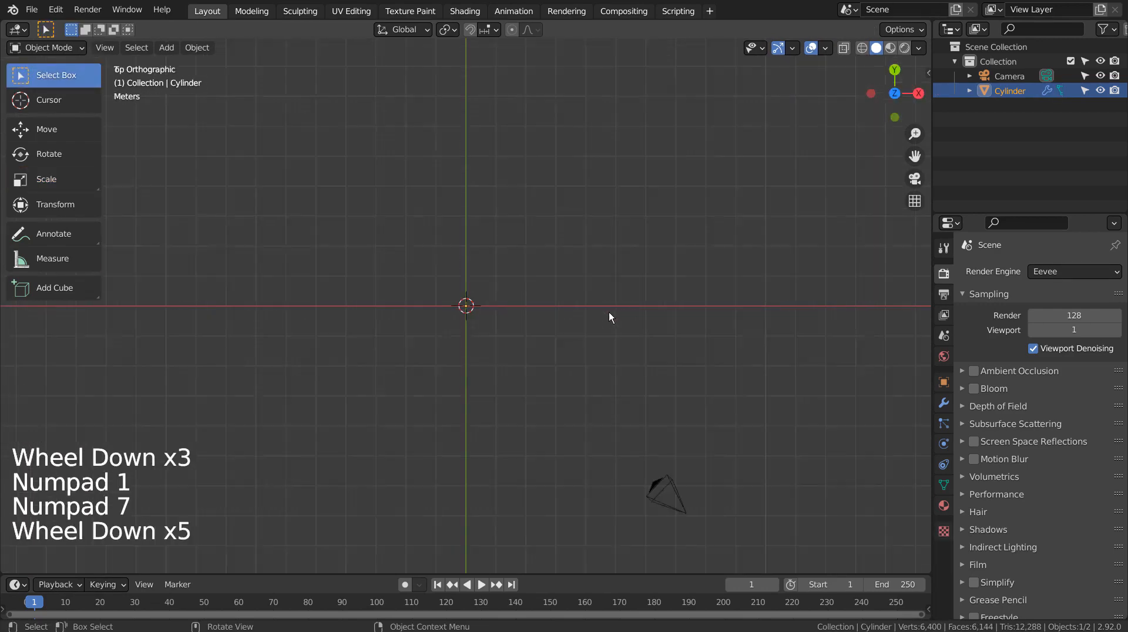
middle_drag(608, 316, 609, 340)
key(s)
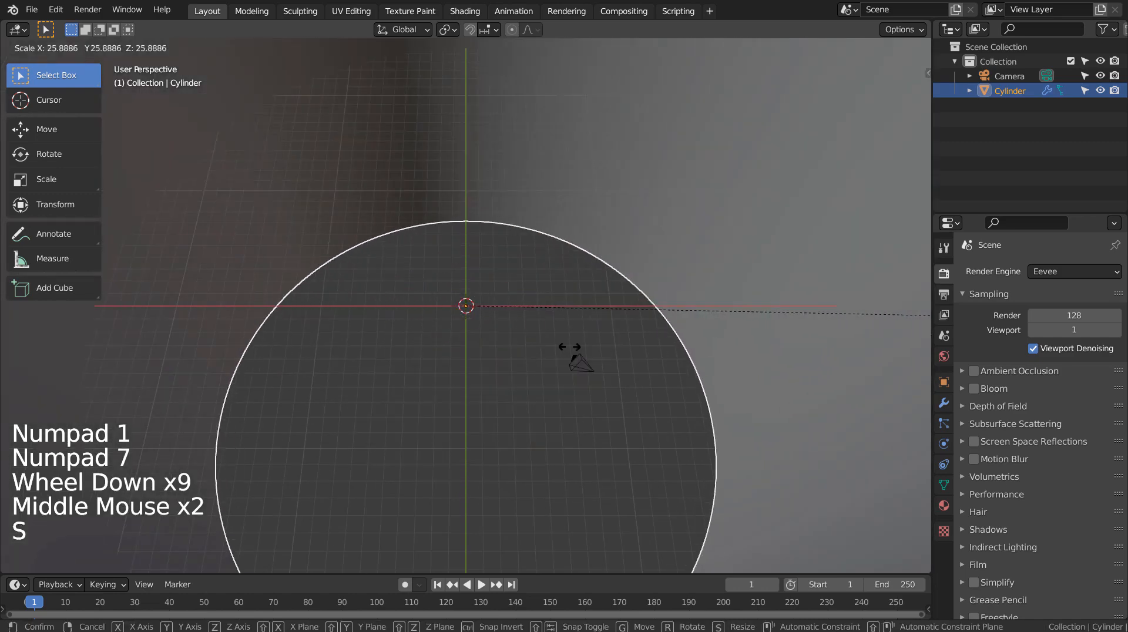
click(552, 316)
Align the camera to a near-front view from inside the enlarged cylinder.
middle_drag(549, 305, 481, 212)
scroll(538, 249, up, 6)
key(KP_1)
scroll(511, 302, up, 7)
middle_drag(511, 302, 501, 340)
scroll(522, 337, up, 7)
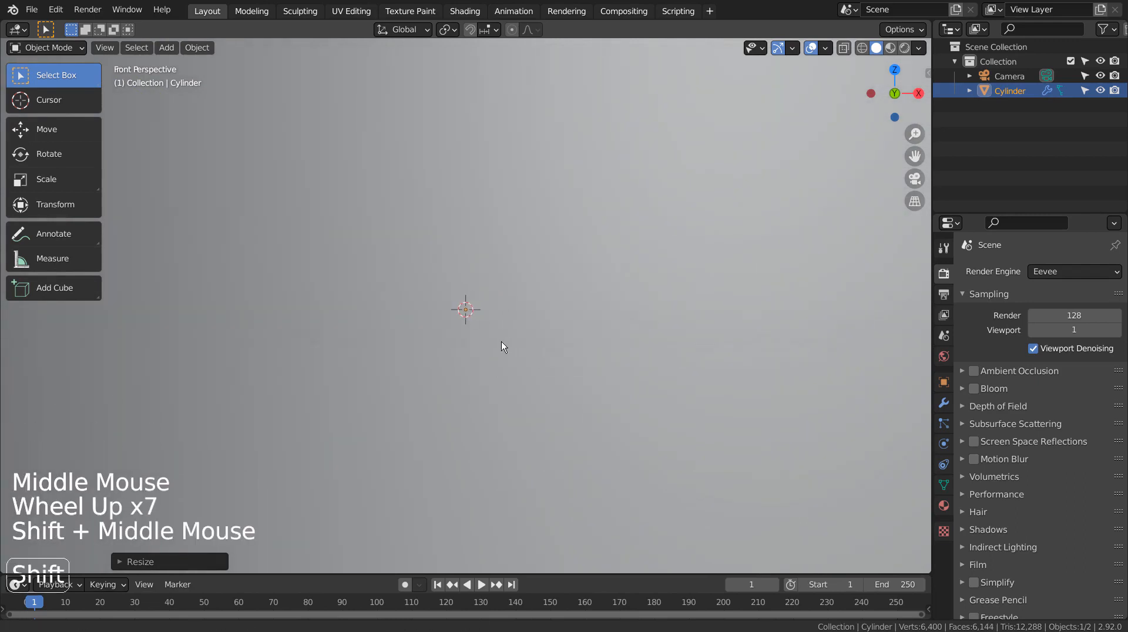
scroll(502, 350, up, 8)
scroll(502, 351, down, 5)
scroll(502, 350, down, 20)
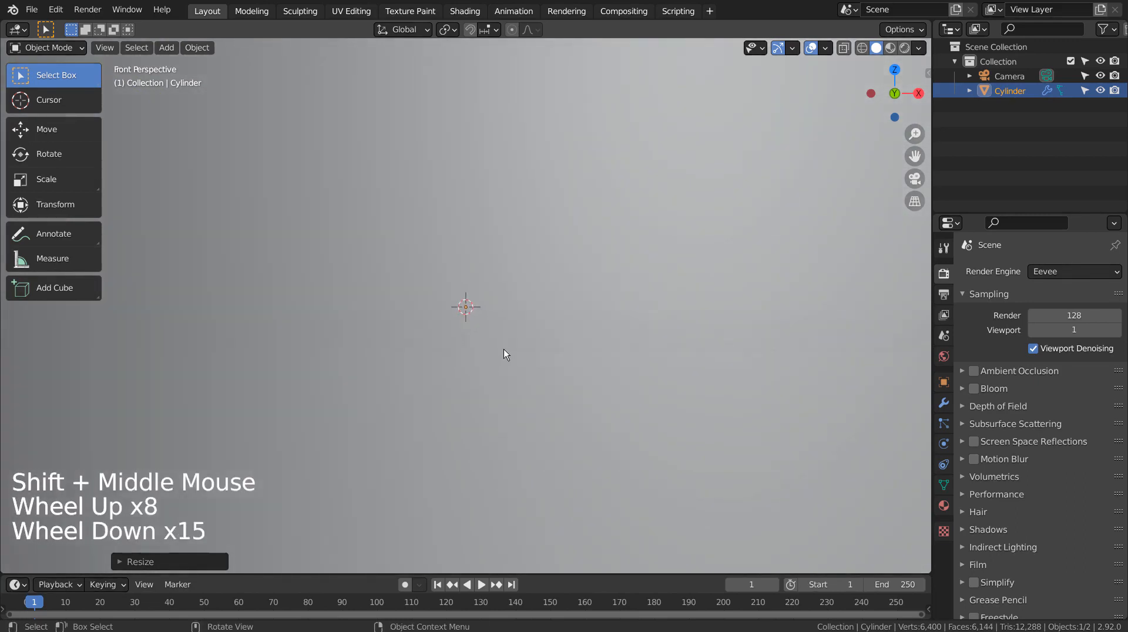
scroll(504, 350, up, 20)
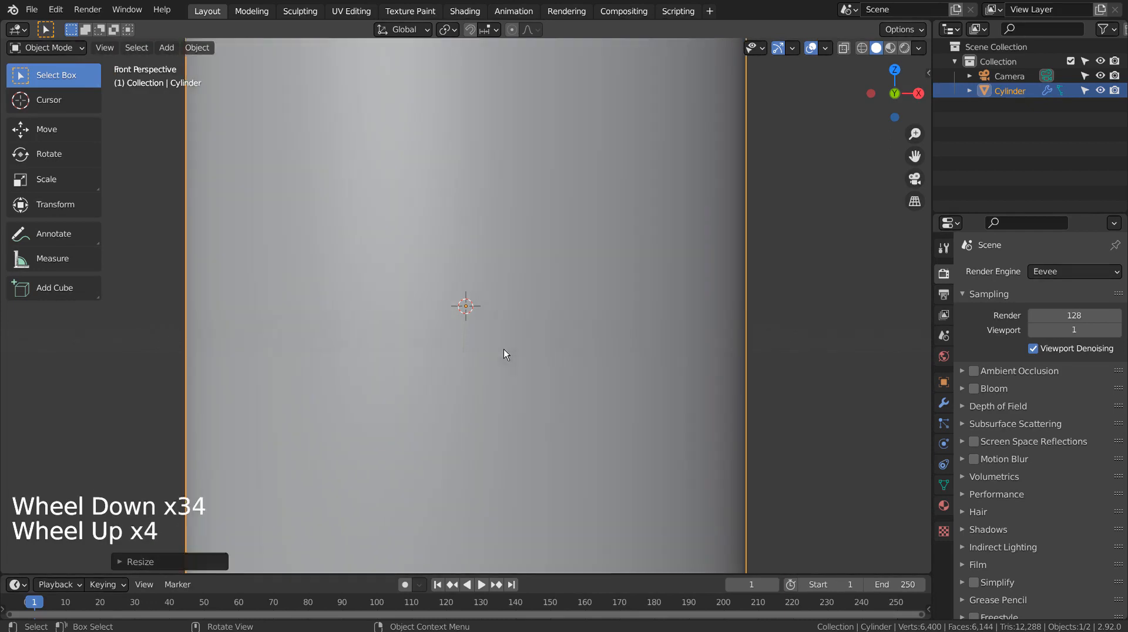
scroll(503, 349, up, 4)
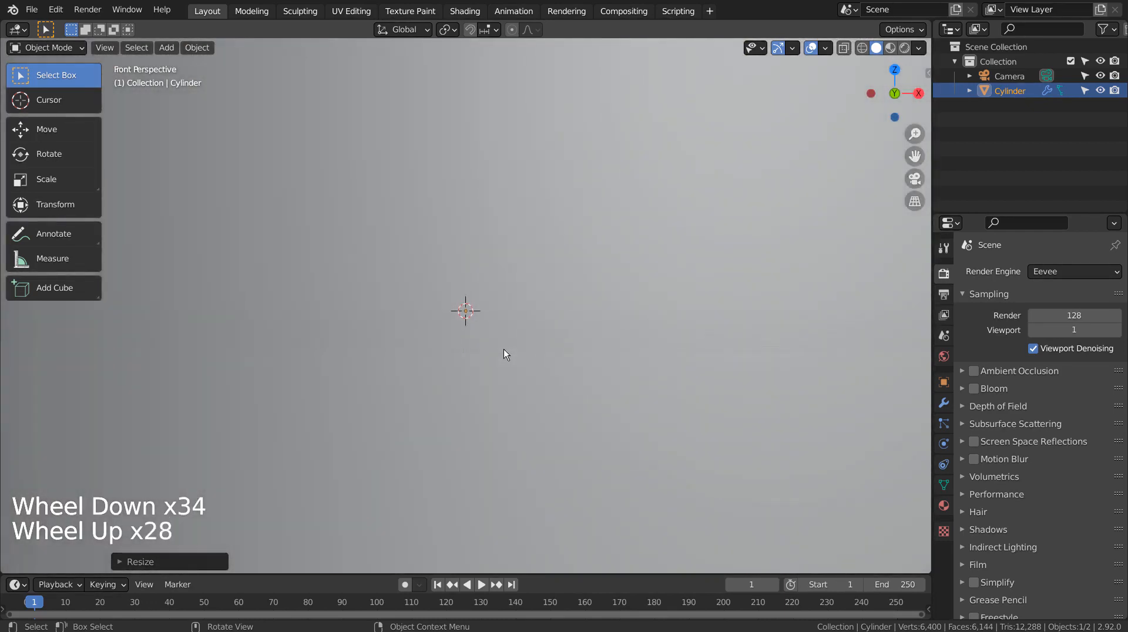
middle_drag(503, 349, 501, 376)
scroll(504, 371, down, 5)
scroll(510, 355, down, 19)
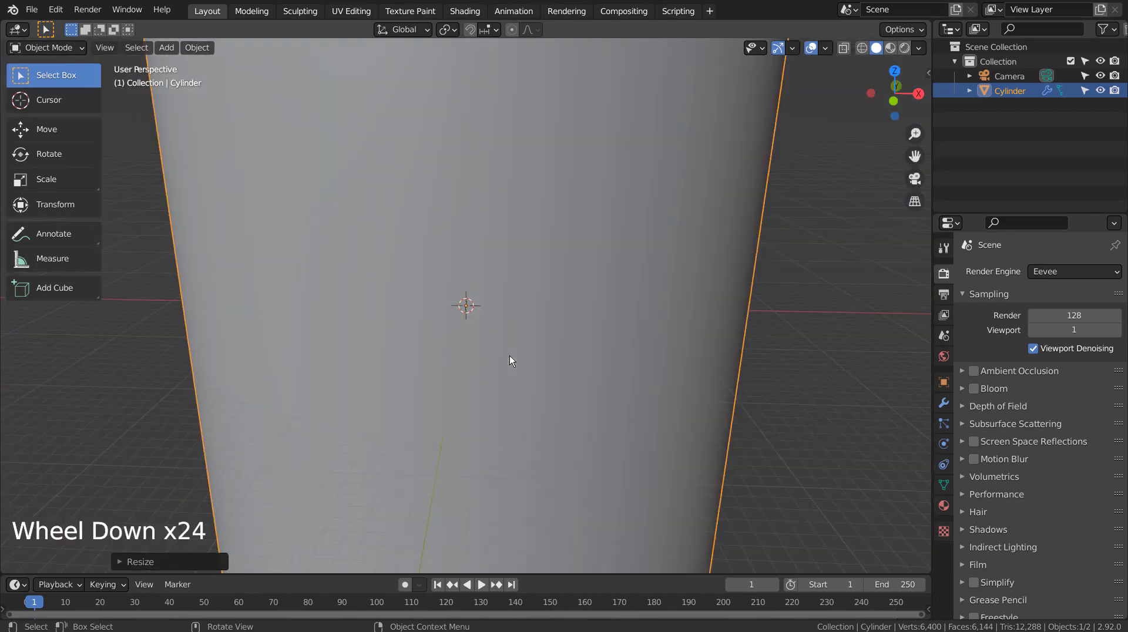
middle_drag(510, 354, 468, 305)
scroll(489, 420, up, 3)
scroll(491, 415, up, 7)
scroll(467, 305, up, 1)
key(ctrl+alt+KP_0)
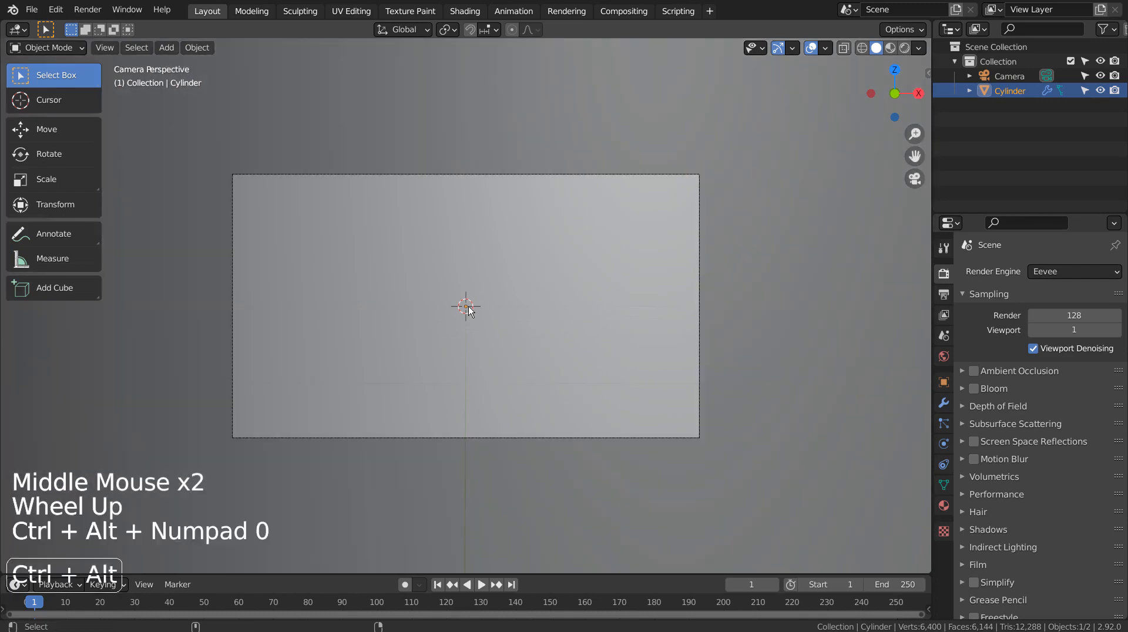
click(564, 293)
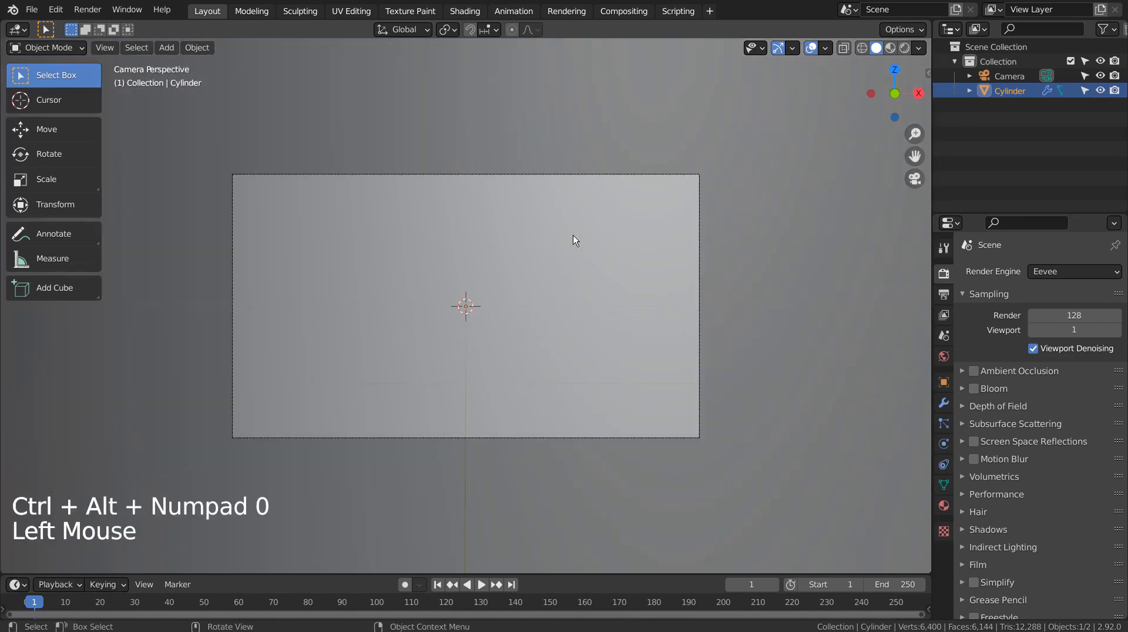
Switch to the Shading workspace and create a new object material for the cylinder.
click(464, 11)
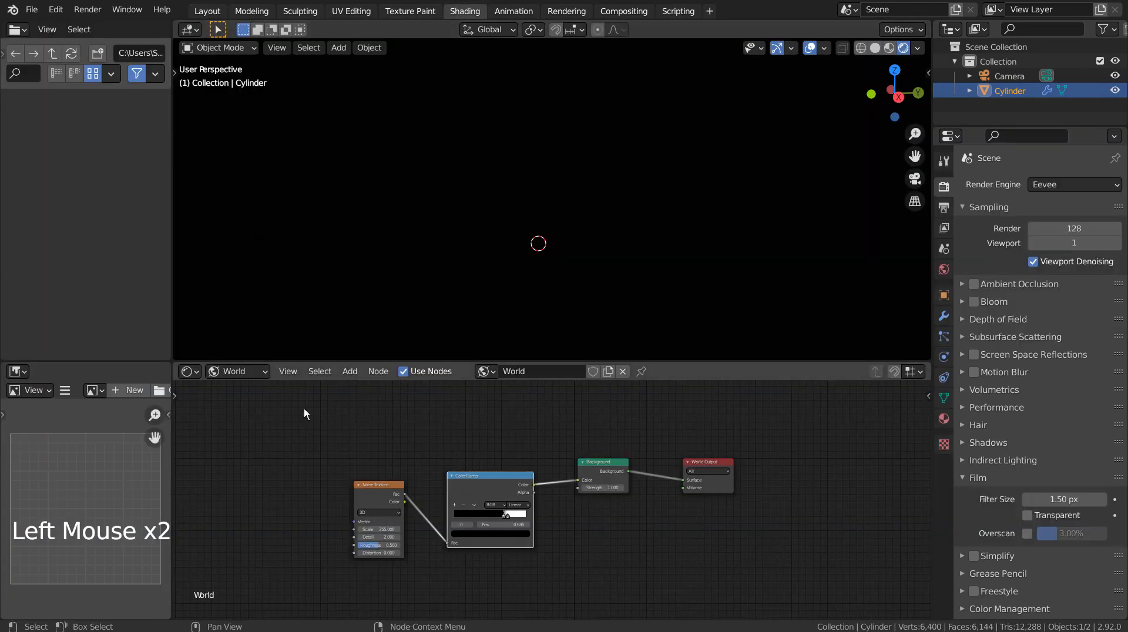
drag(235, 371, 235, 389)
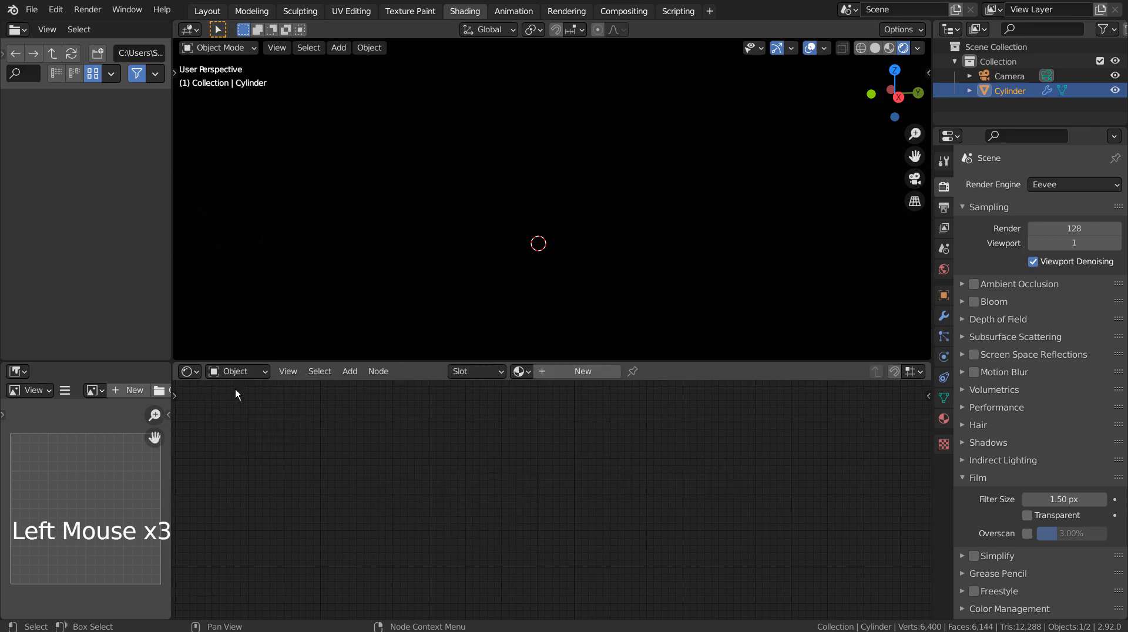
click(549, 373)
click(305, 451)
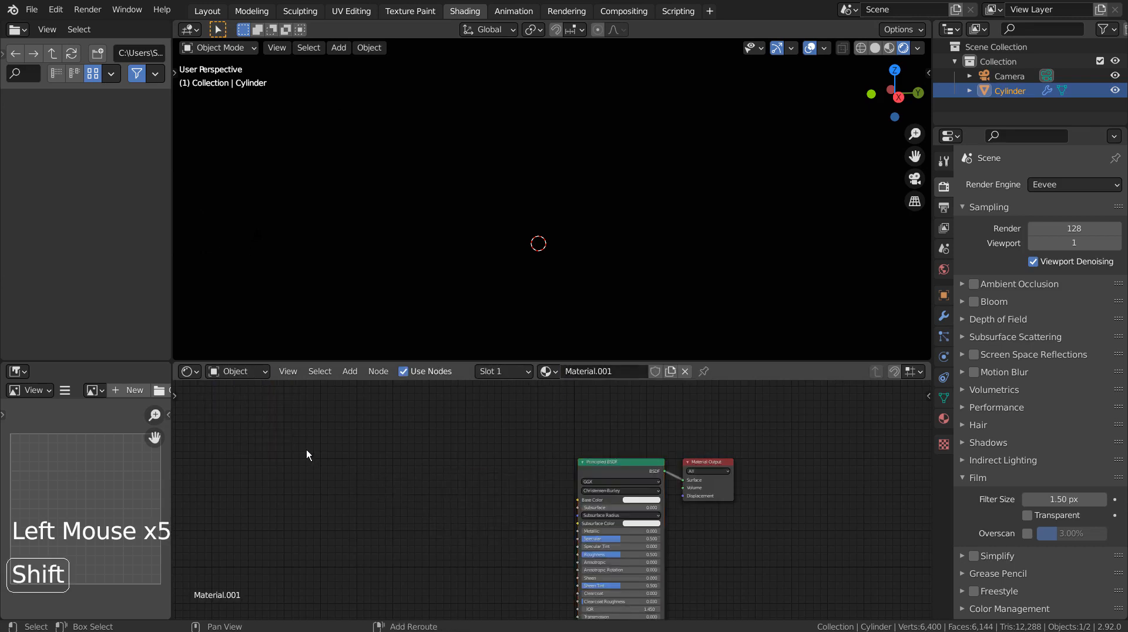
Add a Noise Texture node to the cylinder's material, well before the Principled BSDF.
key(shift+a)
text(noi)
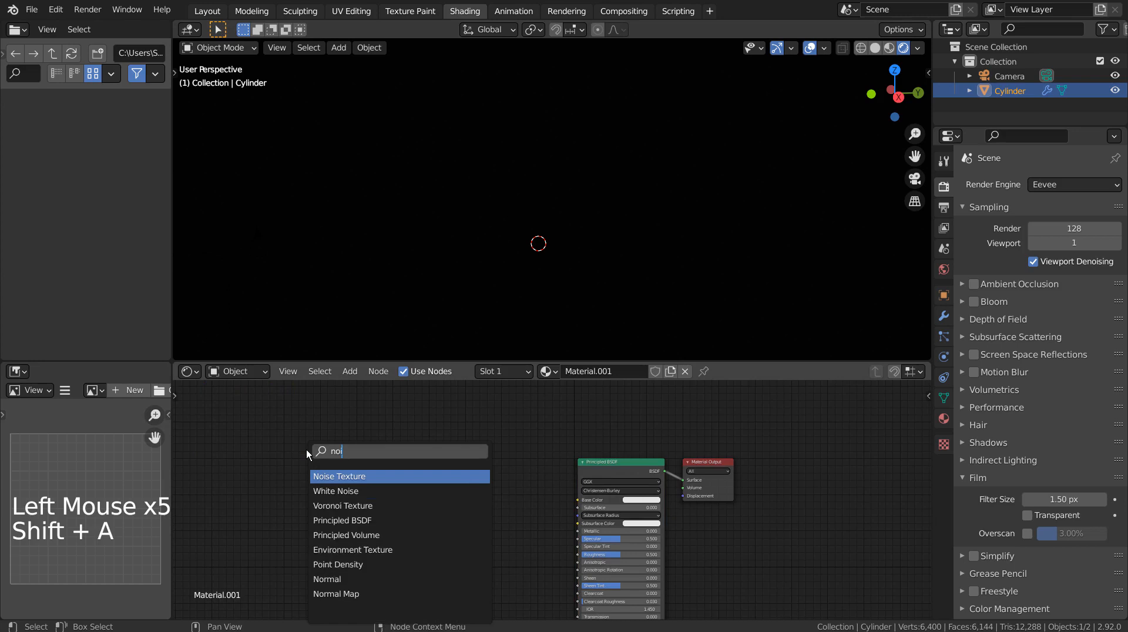
key(Return)
click(306, 450)
Add a ColorRamp node after the Noise Texture and connect the noise Fac output to the ramp's Fac input.
key(shift+a)
click(443, 454)
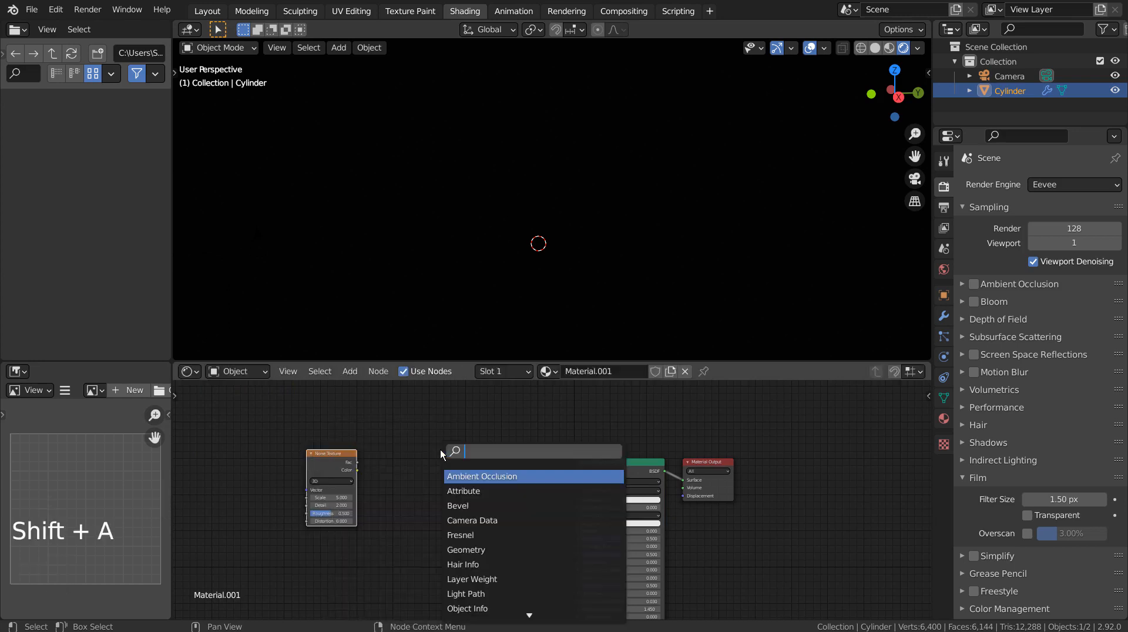
text(col)
key(Down)
key(Return)
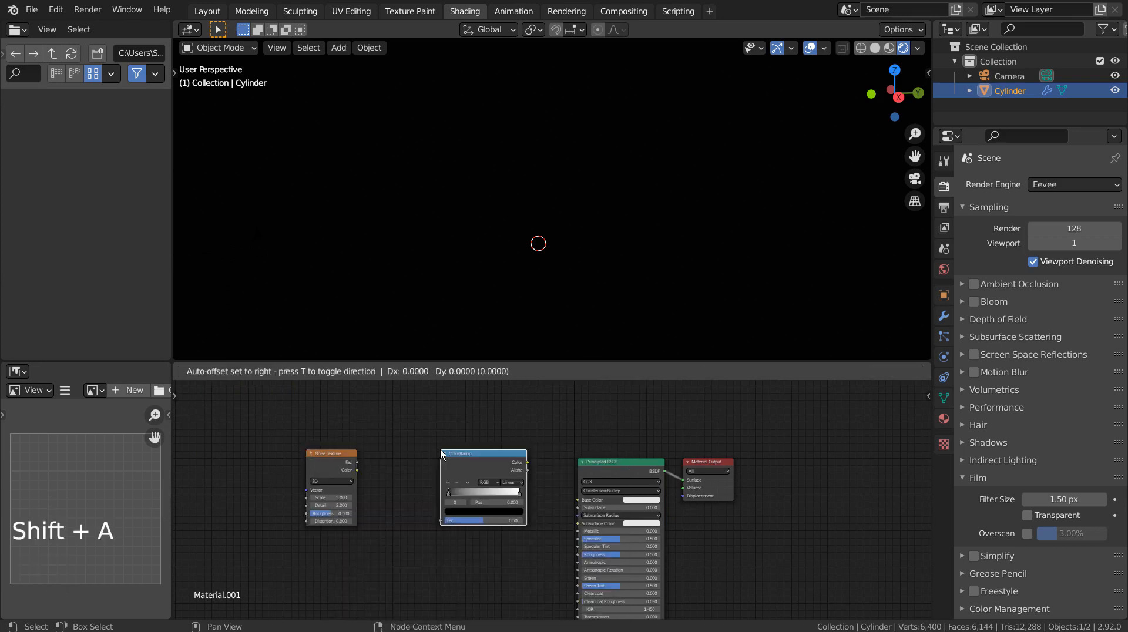
click(414, 452)
key(ctrl+space)
shift+middle_drag(156, 244, 284, 302)
drag(214, 265, 354, 415)
Replace the Principled BSDF with an Emission node, feeding its Color from the ColorRamp and connecting it to the Material Output's Surface.
click(866, 280)
key(x)
key(shift+a)
text(e)
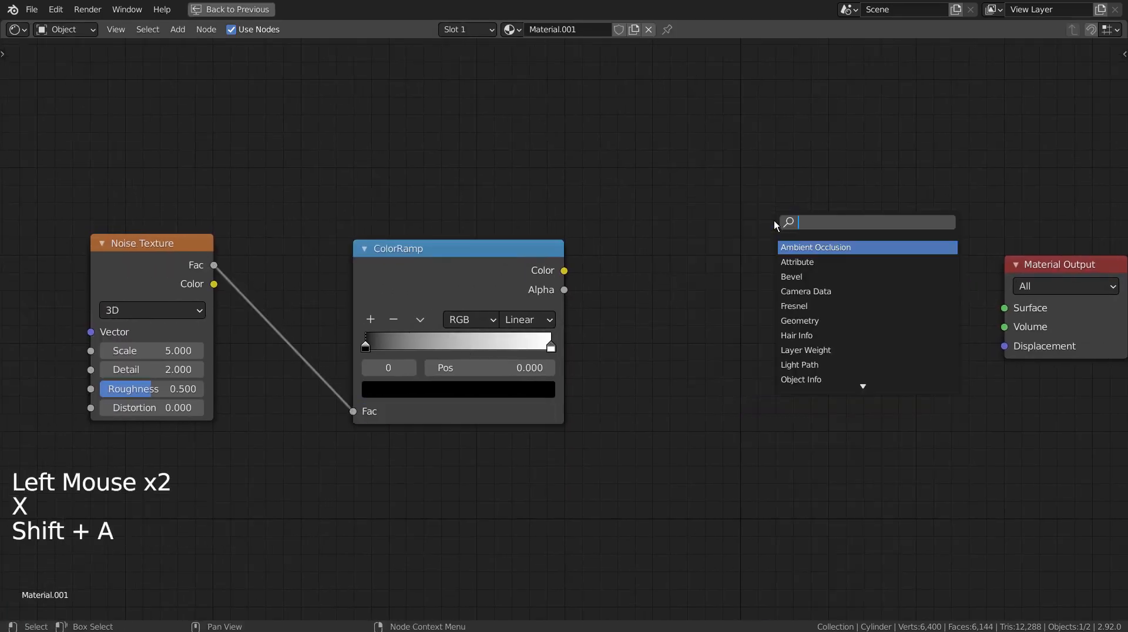
text(mis)
key(Return)
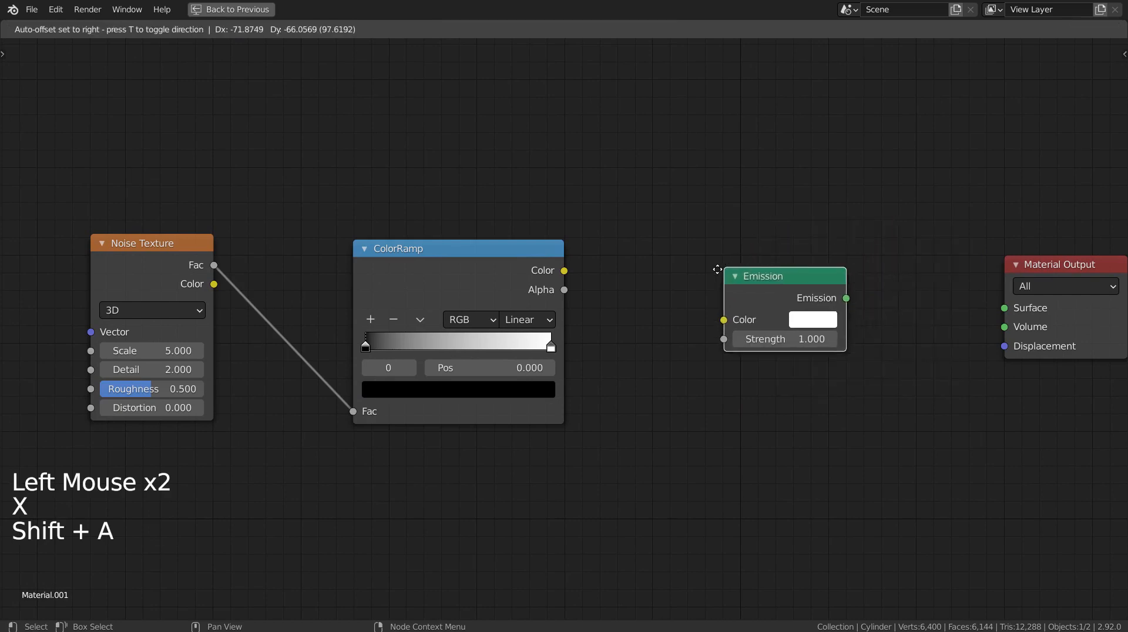
click(723, 272)
drag(574, 270, 714, 328)
drag(842, 301, 1004, 308)
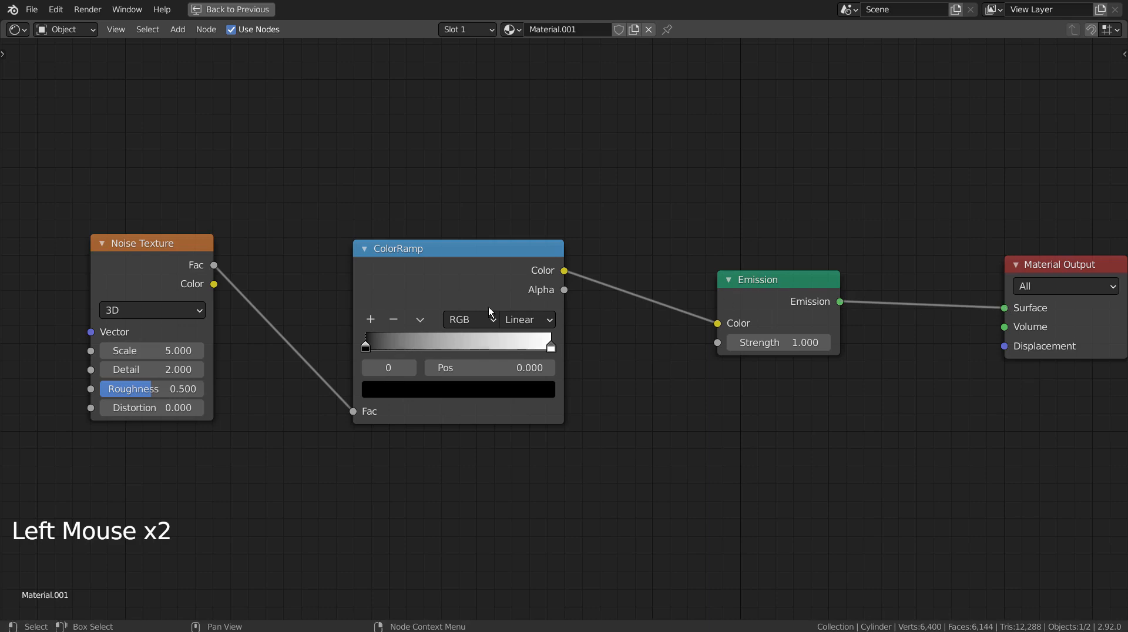
Move the ColorRamp's black stop to 0.493 and set the Noise Texture scale to 355.
drag(366, 345, 460, 346)
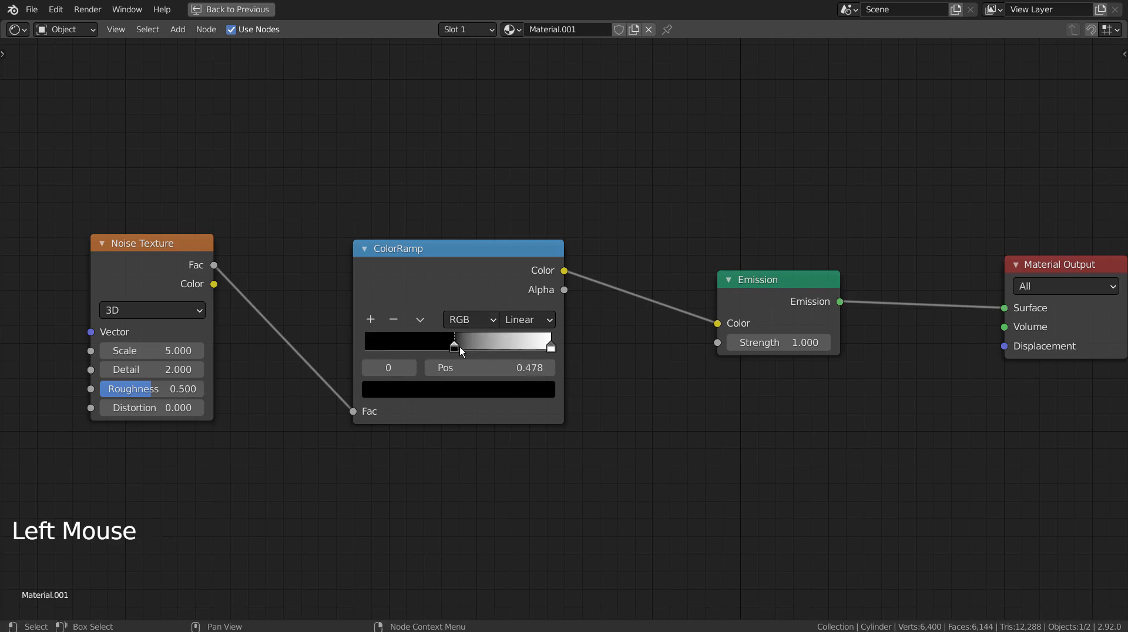
double_click(151, 351)
text(355)
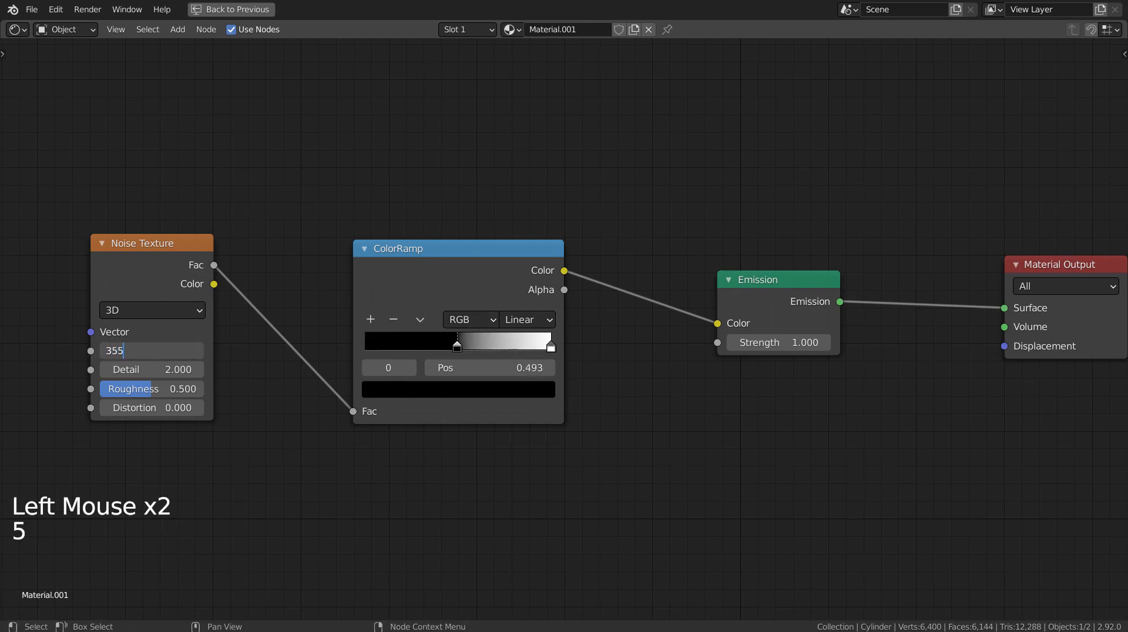
key(Return)
Move the ColorRamp's white stop to 0.768 and change its colour to bright yellow.
drag(551, 350, 507, 352)
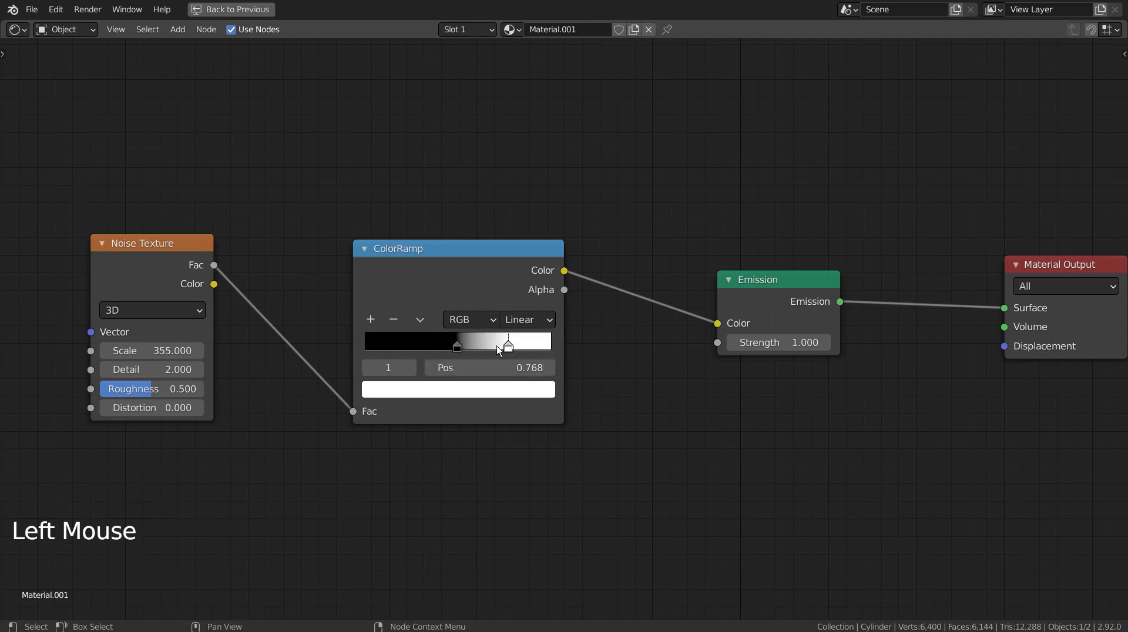
click(508, 390)
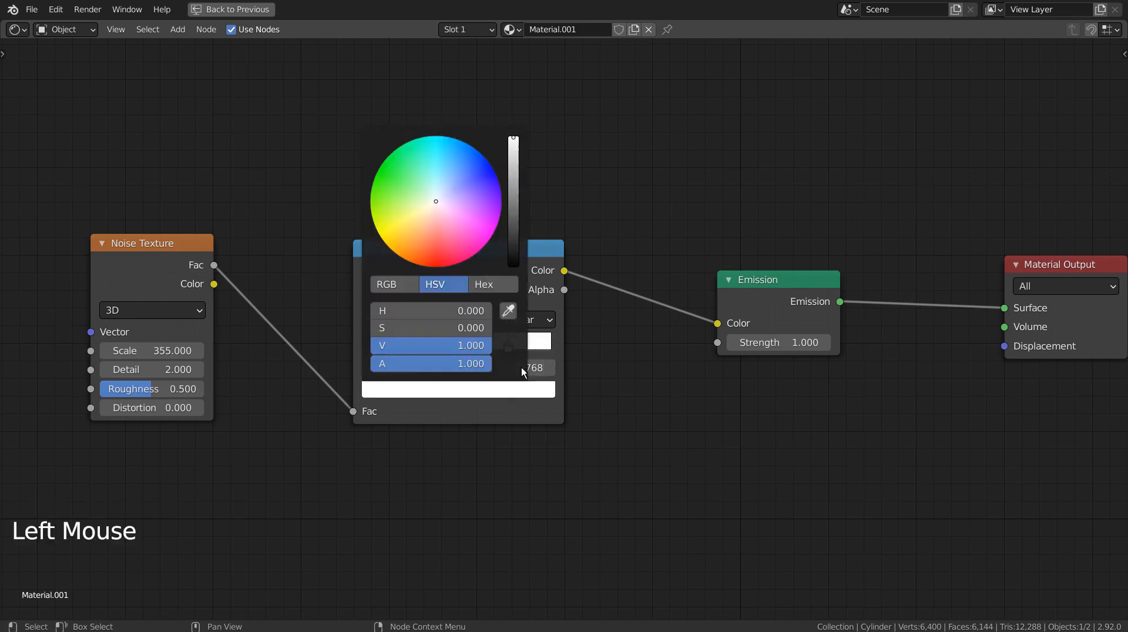
click(393, 231)
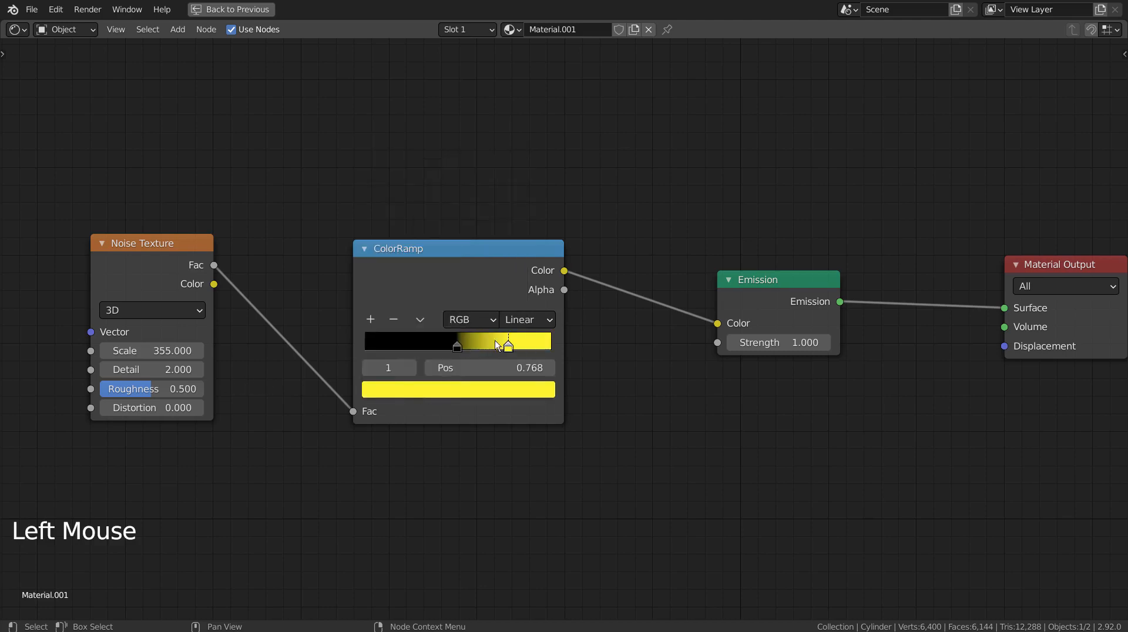
Move the ColorRamp's black stop close to the yellow stop to thin the noise into sparse stars.
key(ctrl+space)
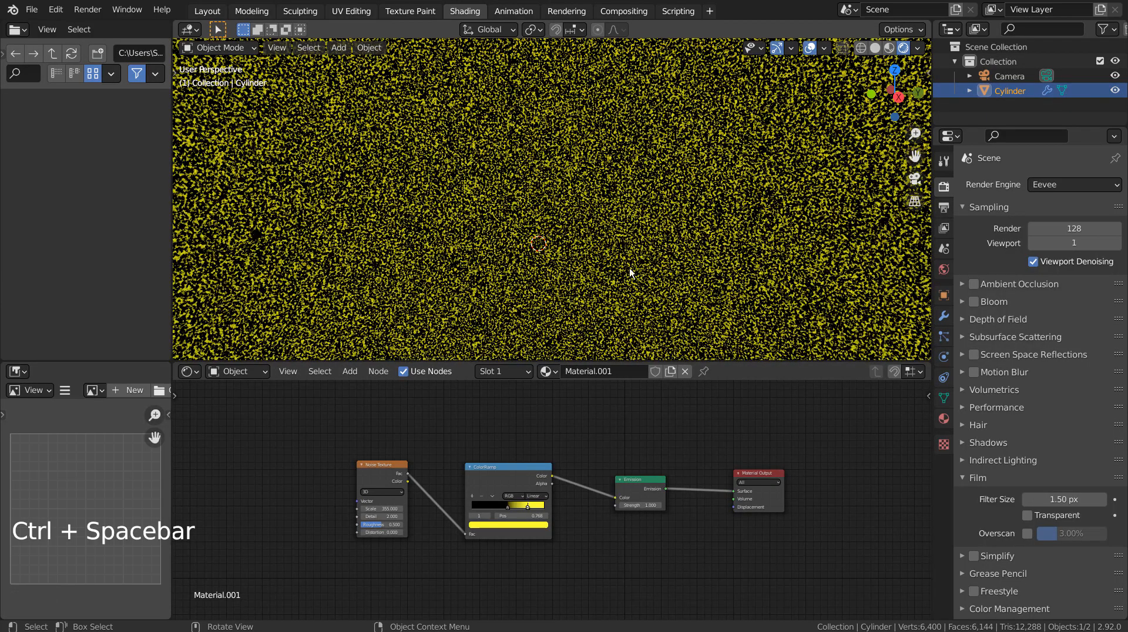
drag(506, 506, 523, 507)
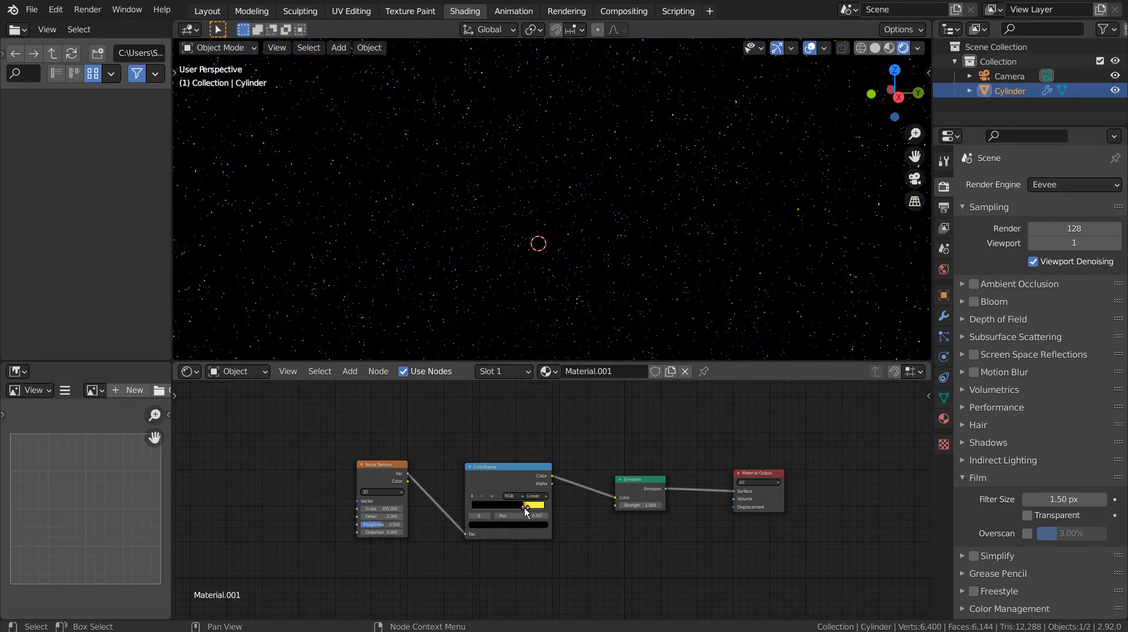
Examine the star pattern on the cylinder from different distances and angles in the rendered viewport.
middle_click(770, 277)
scroll(763, 264, down, 7)
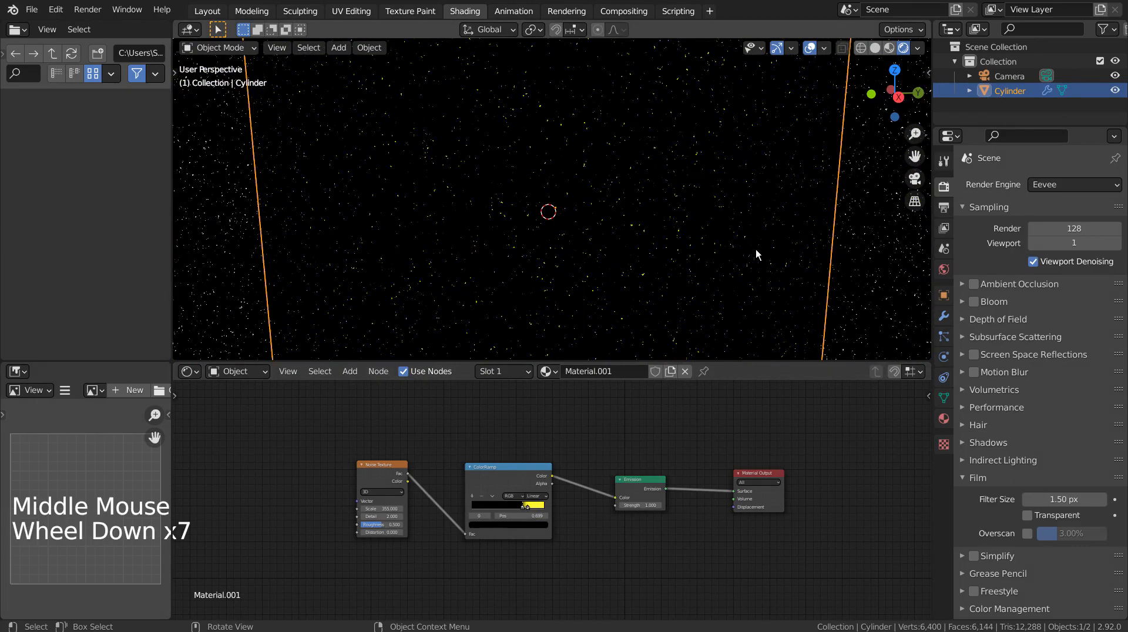
middle_drag(758, 252, 719, 254)
scroll(727, 276, down, 4)
scroll(717, 253, up, 5)
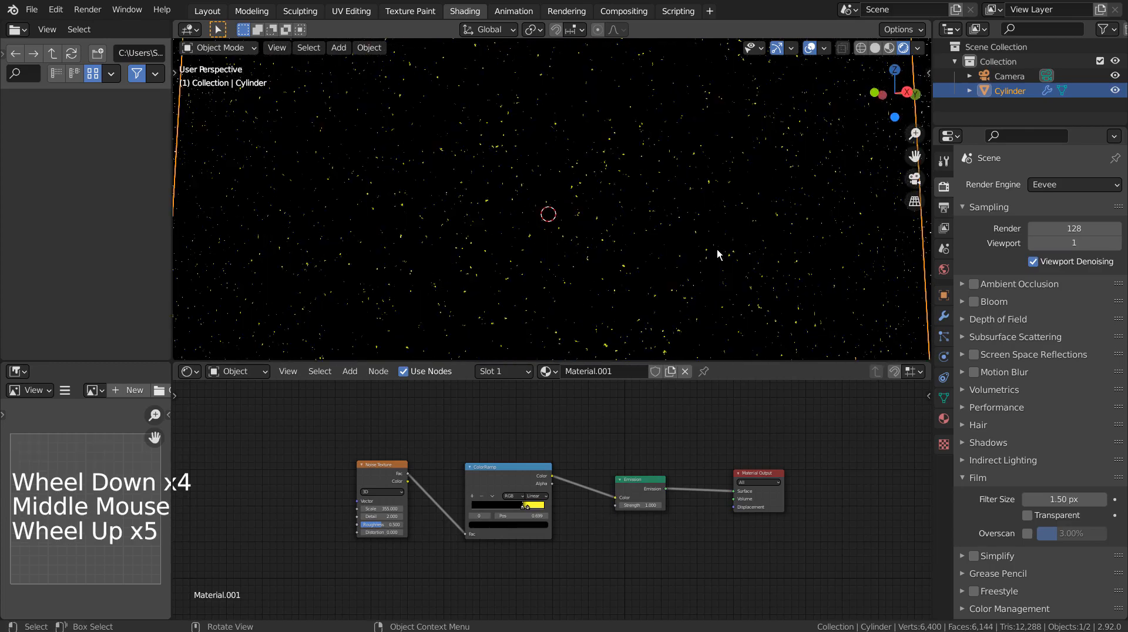
scroll(710, 253, up, 6)
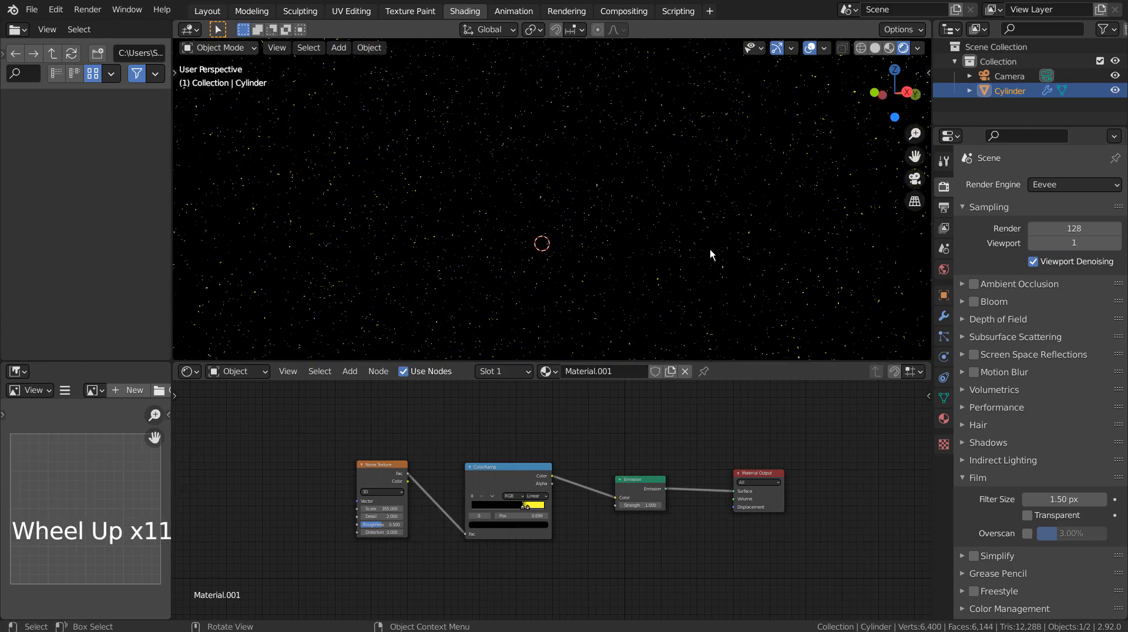
middle_drag(711, 254, 705, 262)
scroll(697, 263, up, 7)
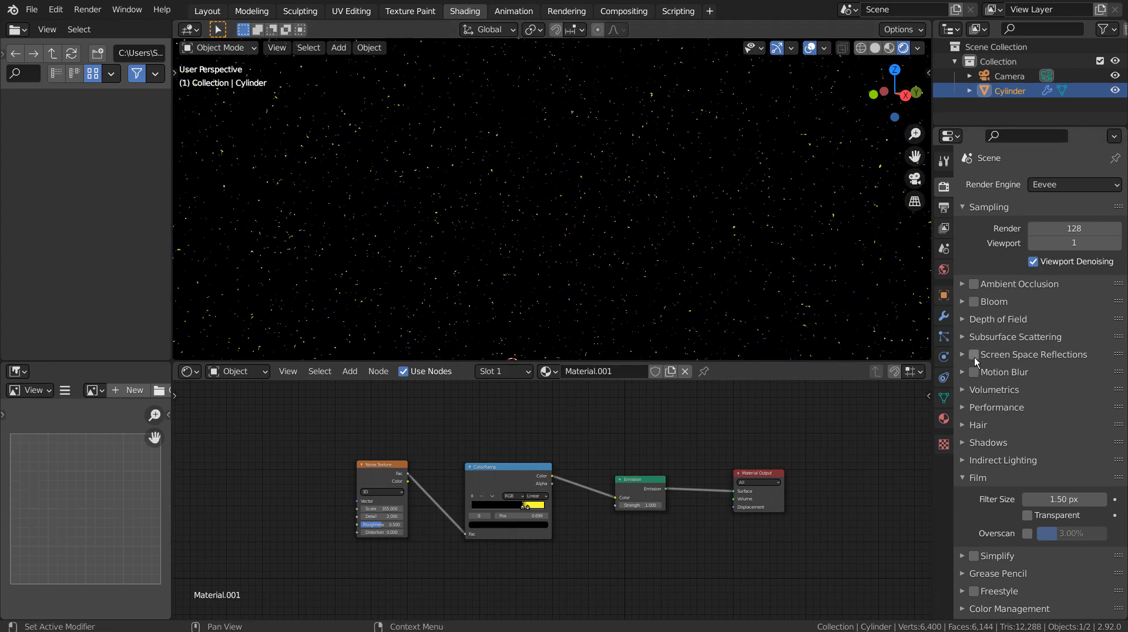
Set the cylinder material's blend mode to Alpha Blend and check the stars from inside the cylinder.
click(942, 418)
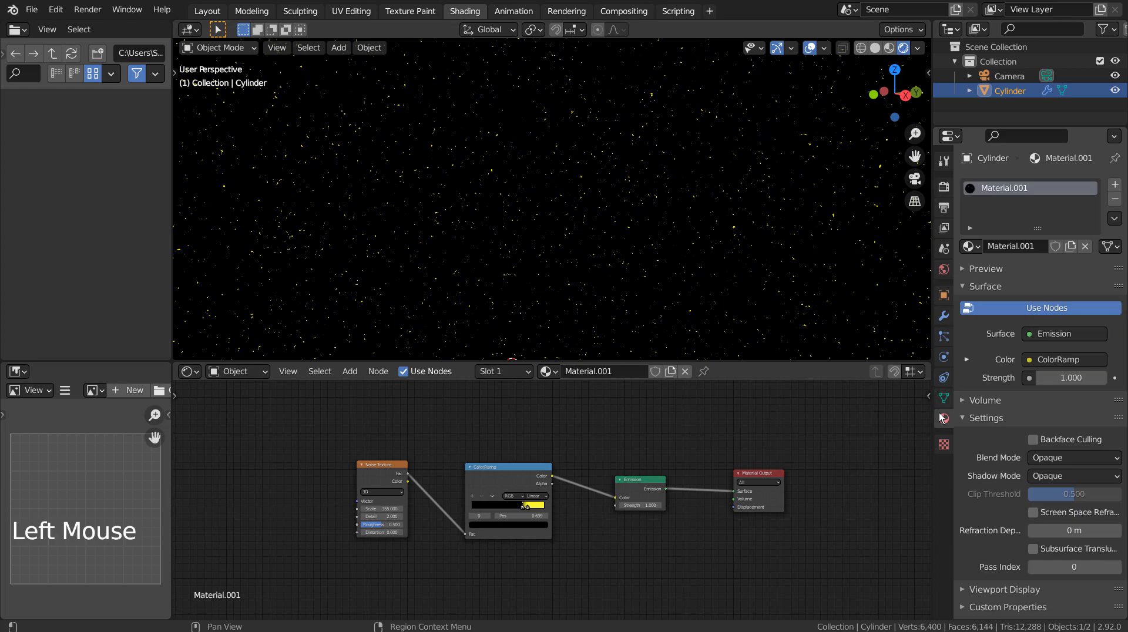
click(1059, 459)
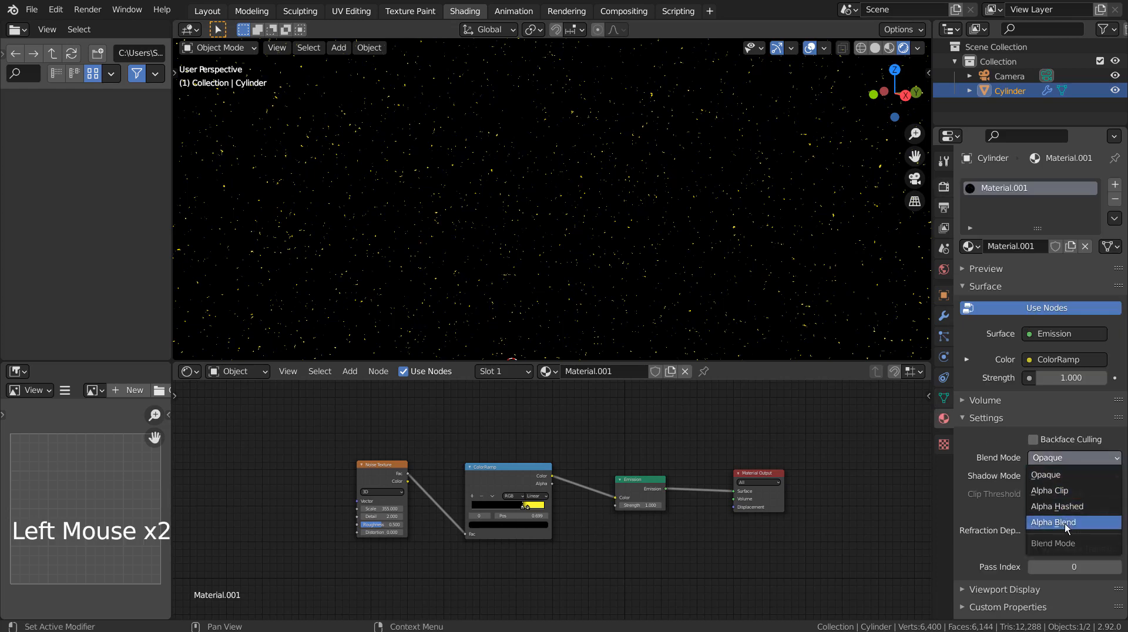
click(1088, 523)
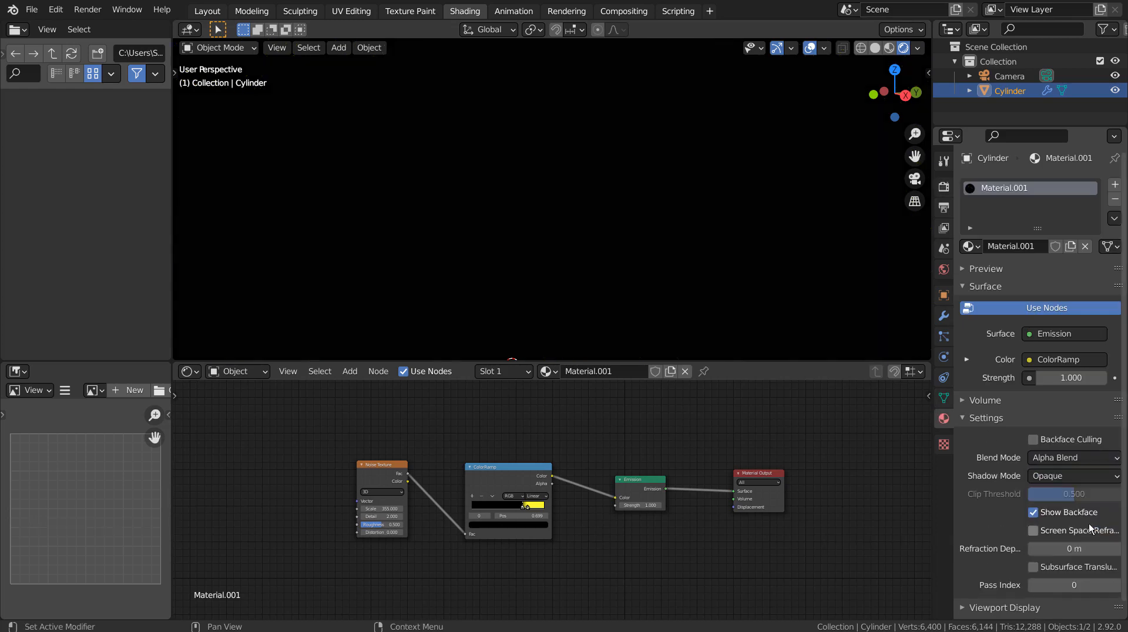
mouse_move(635, 242)
middle_down()
mouse_move(572, 238)
mouse_move(612, 242)
middle_up()
scroll(613, 243, up, 3)
scroll(612, 243, up, 11)
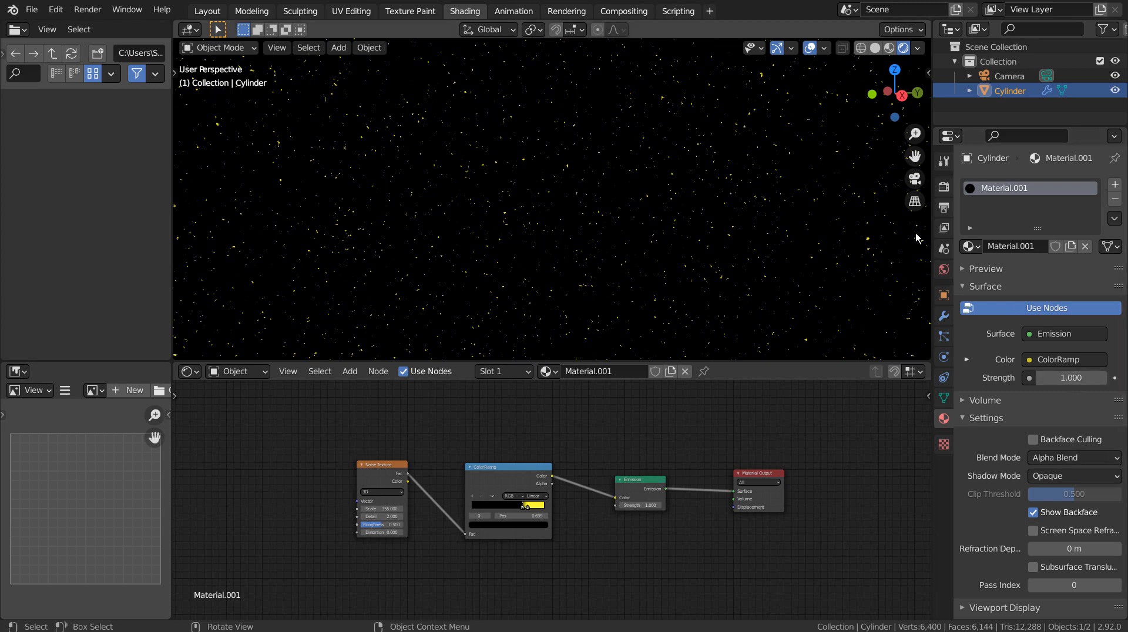
Enable Bloom in the Eevee render settings and raise the material's emission strength to 35.
click(944, 187)
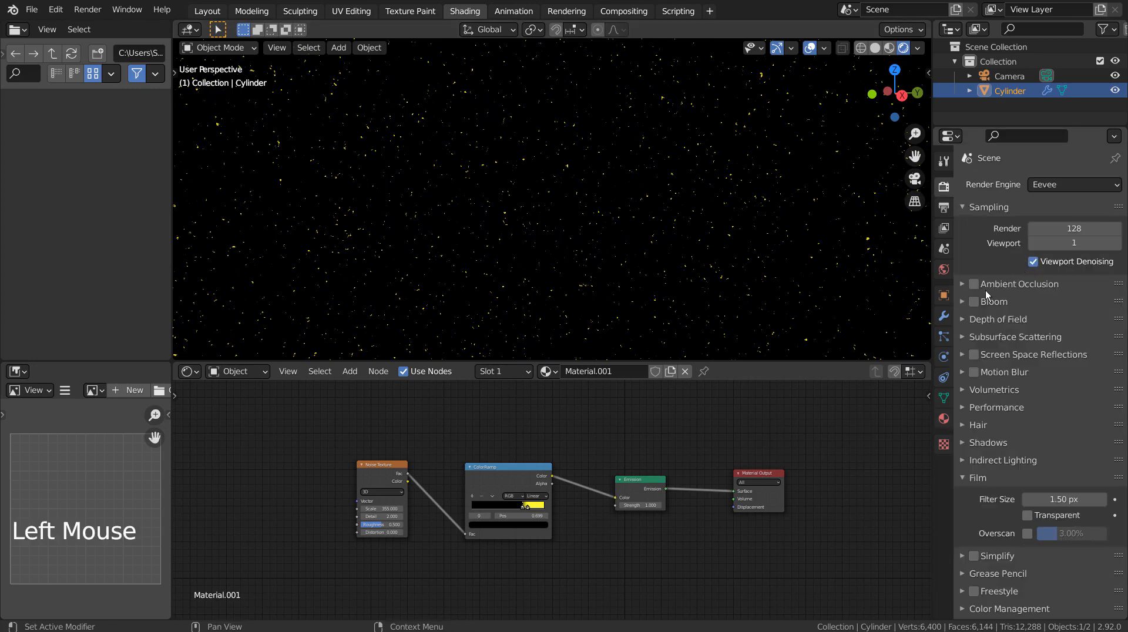
click(974, 301)
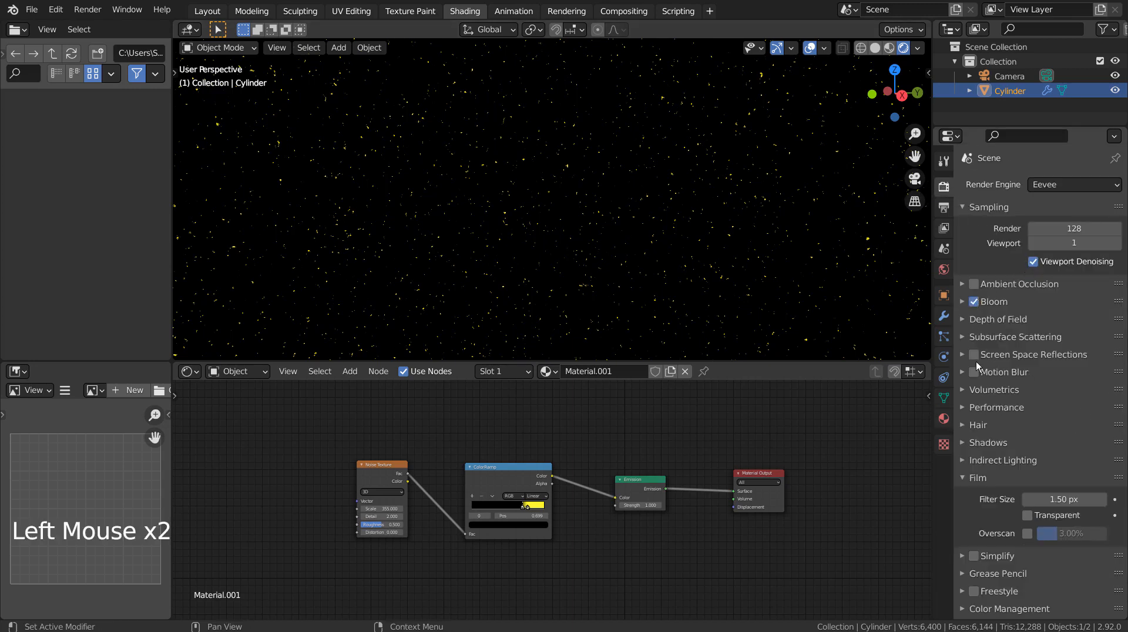
click(944, 418)
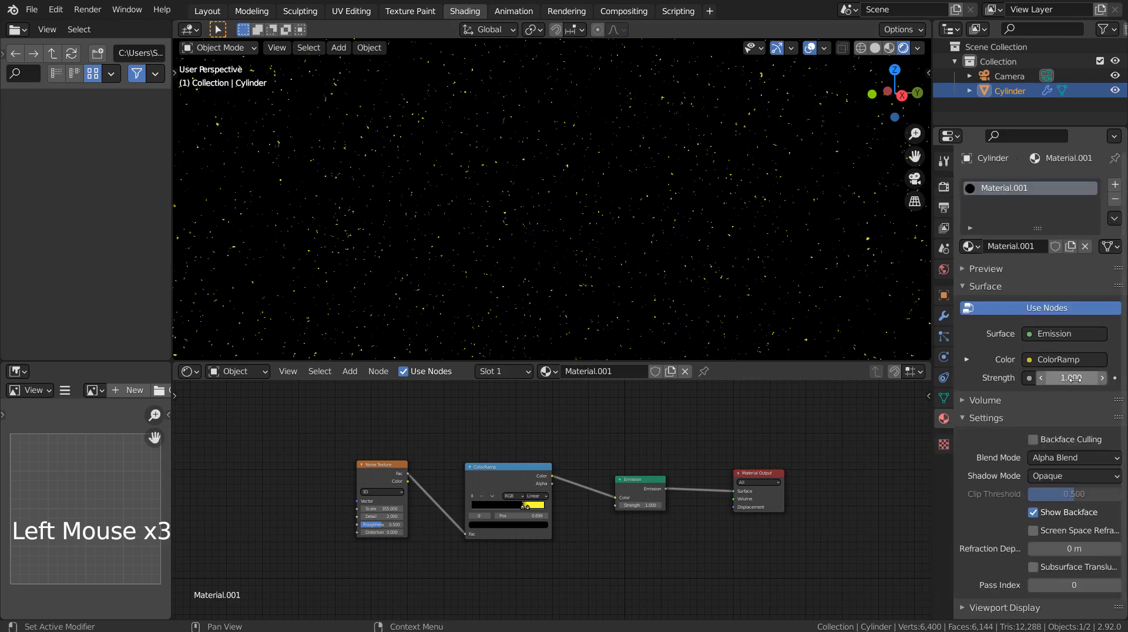
drag(1075, 379, 1104, 379)
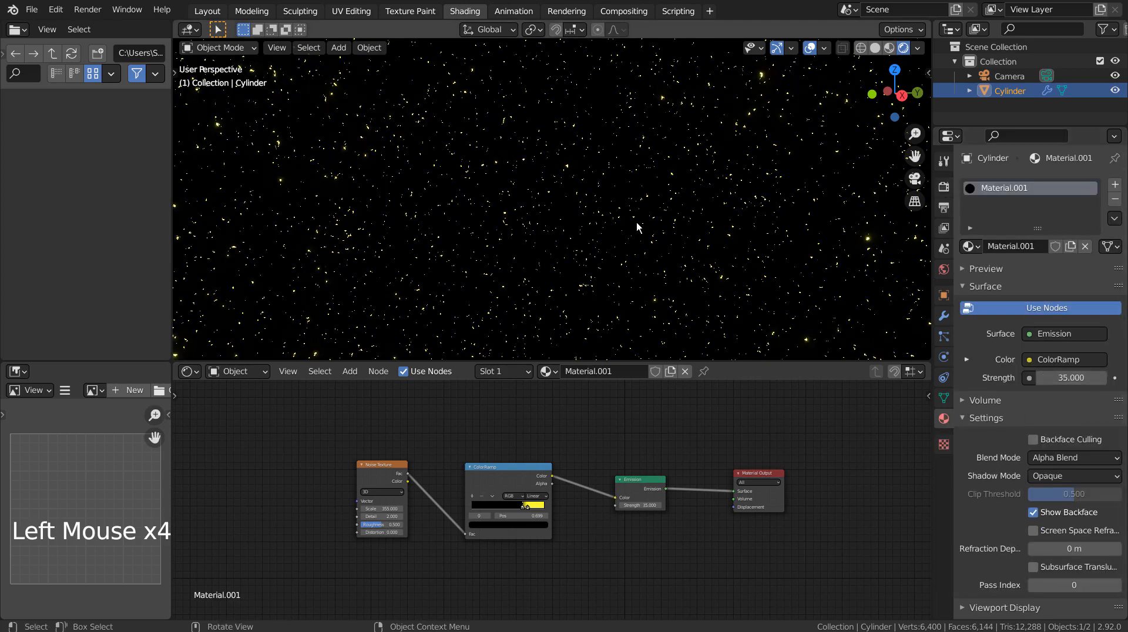
Duplicate the star cylinder and scale the copy down uniformly so it sits inside the original.
scroll(640, 224, up, 8)
scroll(640, 227, down, 8)
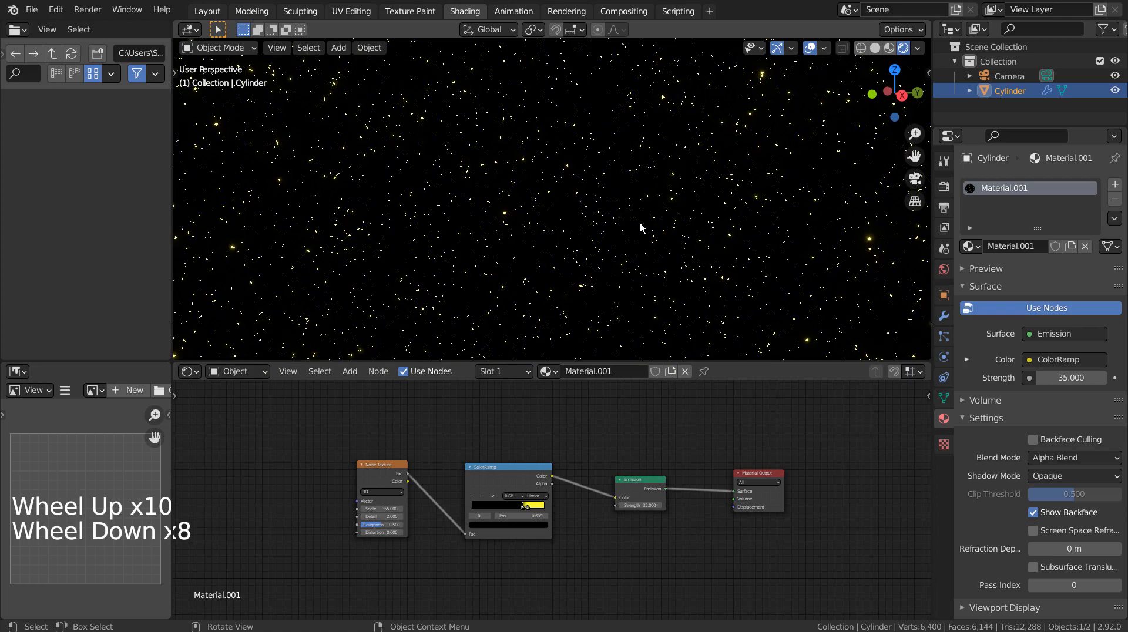
click(651, 227)
middle_drag(666, 224, 632, 264)
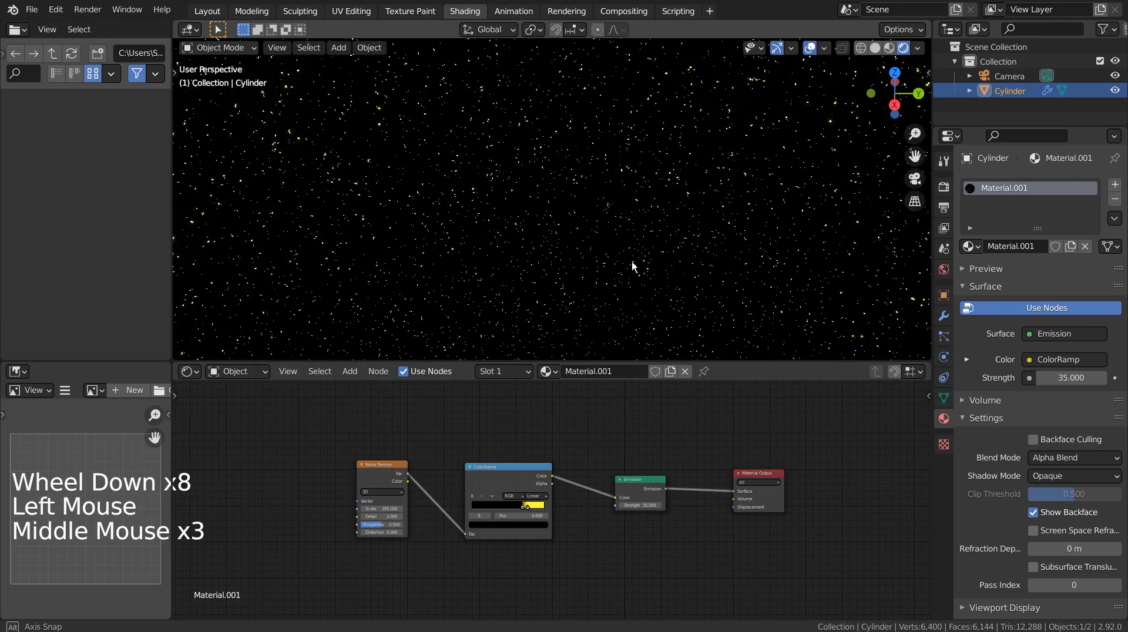
scroll(637, 259, down, 20)
scroll(640, 253, down, 12)
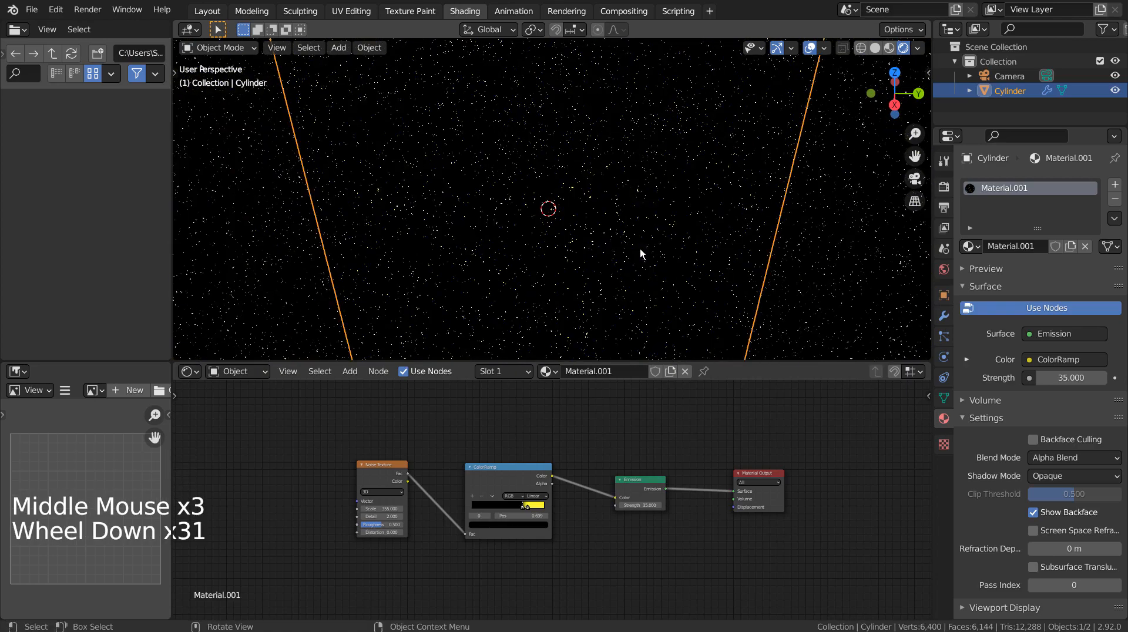
key(shift+d)
key(s)
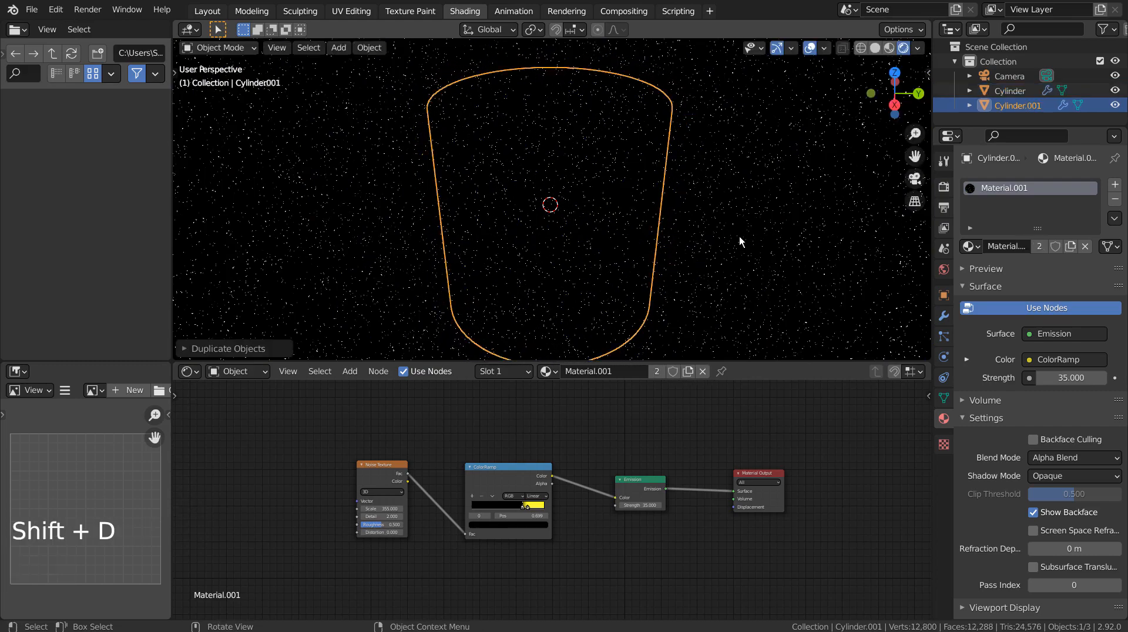
Switch to the camera view and make the duplicate cylinder's material an independent single-user copy.
key(KP_0)
scroll(739, 240, up, 3)
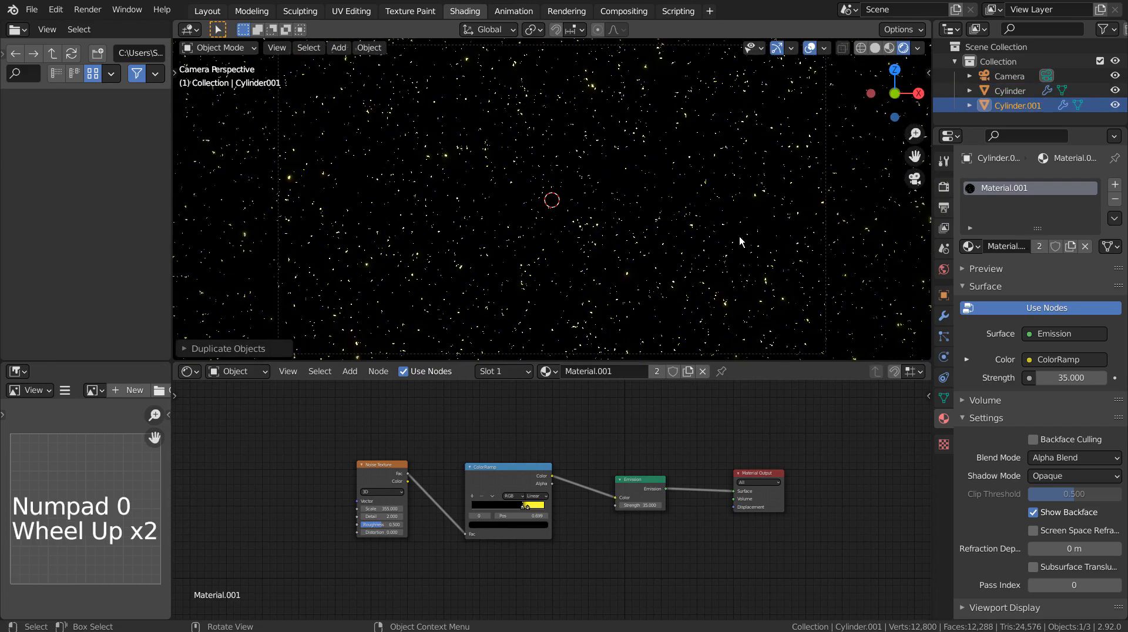
scroll(739, 241, up, 1)
scroll(735, 259, down, 1)
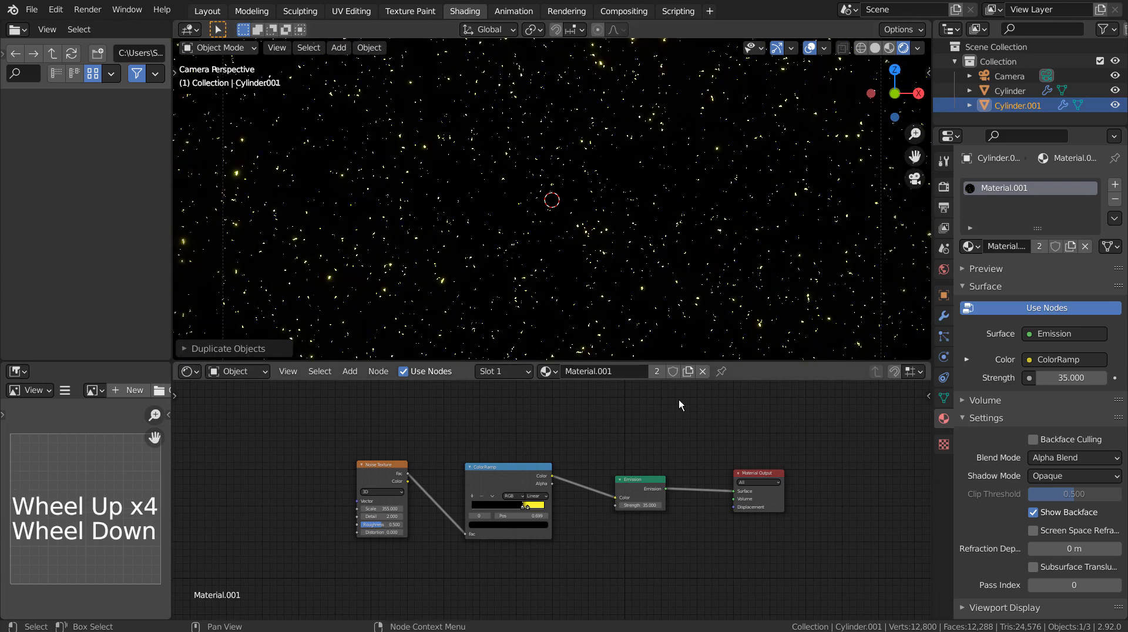
click(657, 370)
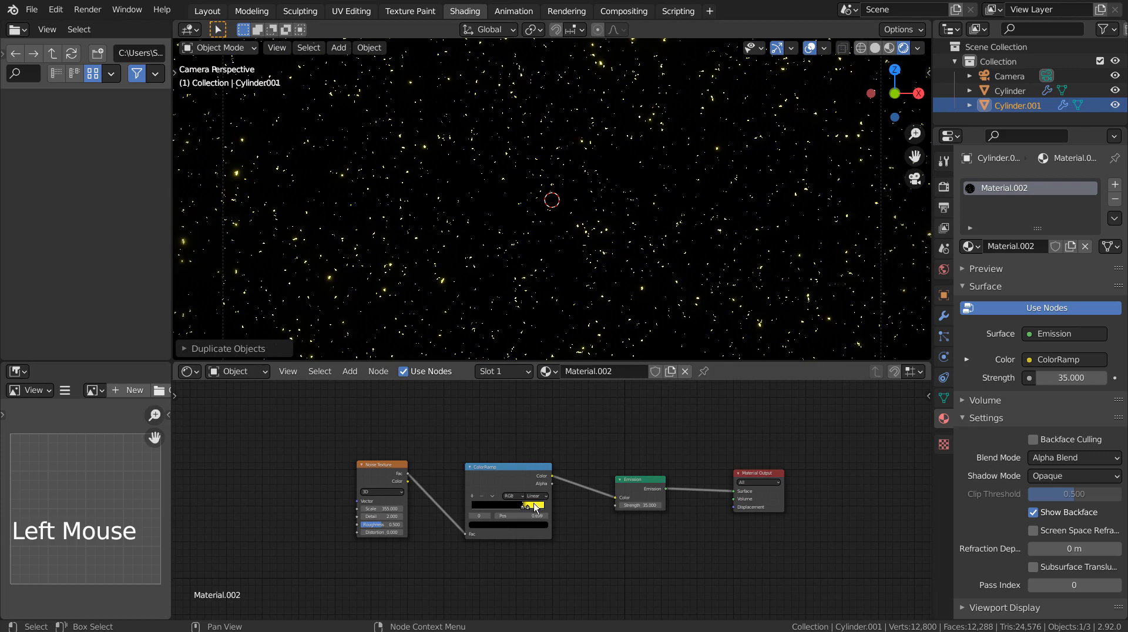
Change the inner cylinder's star colour in the ColorRamp from yellow to bright blue and set its emission strength to 15.
click(534, 526)
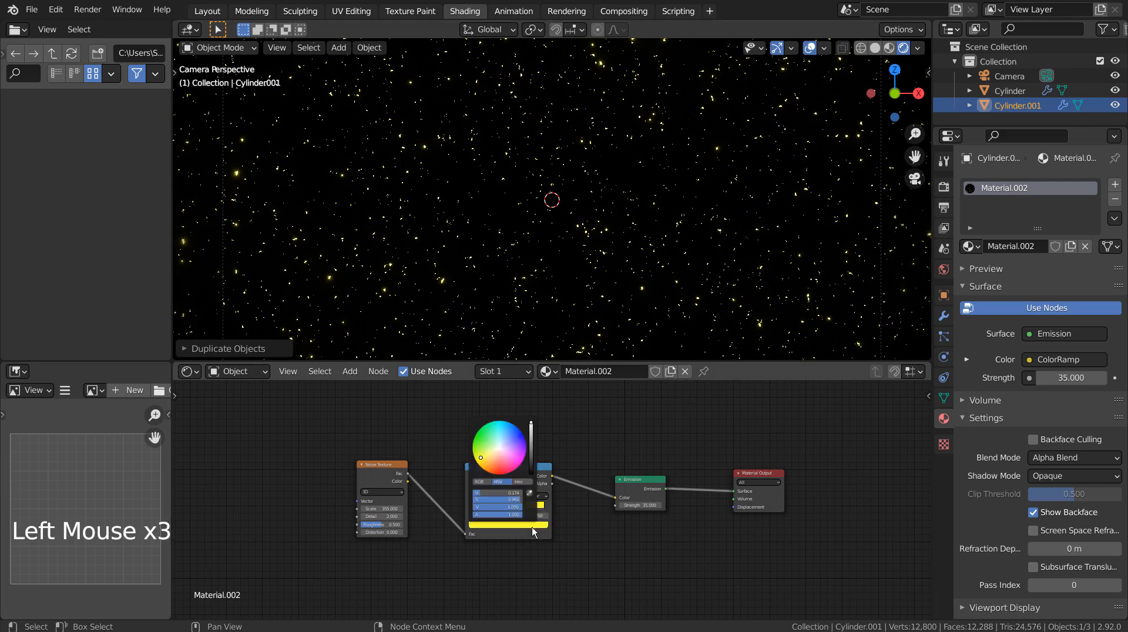
click(510, 428)
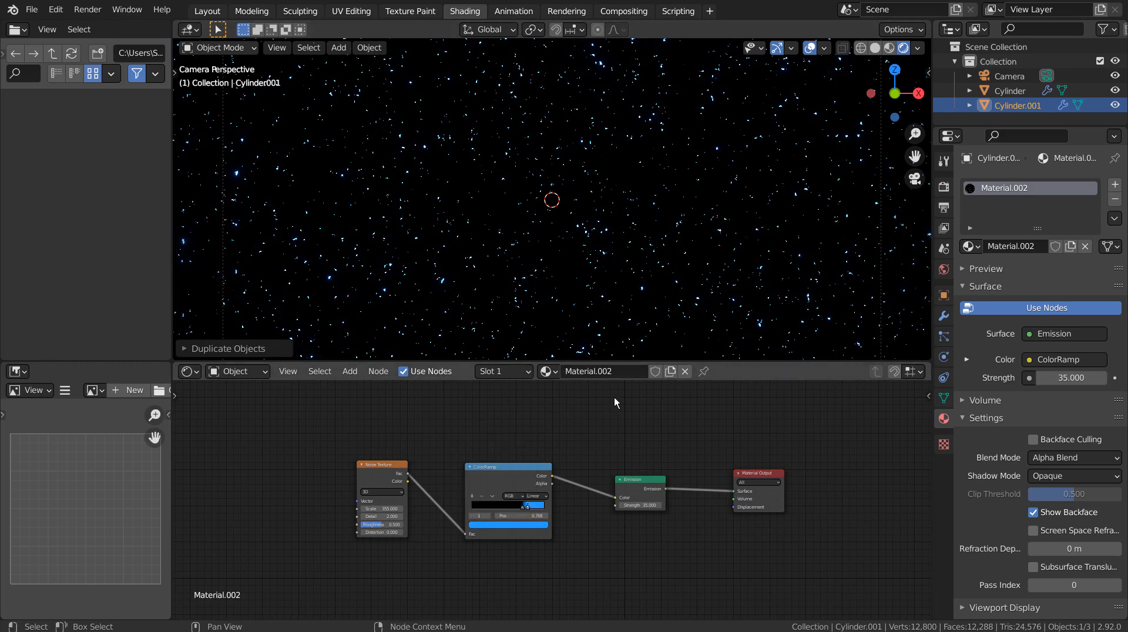
scroll(561, 271, up, 2)
scroll(562, 276, up, 2)
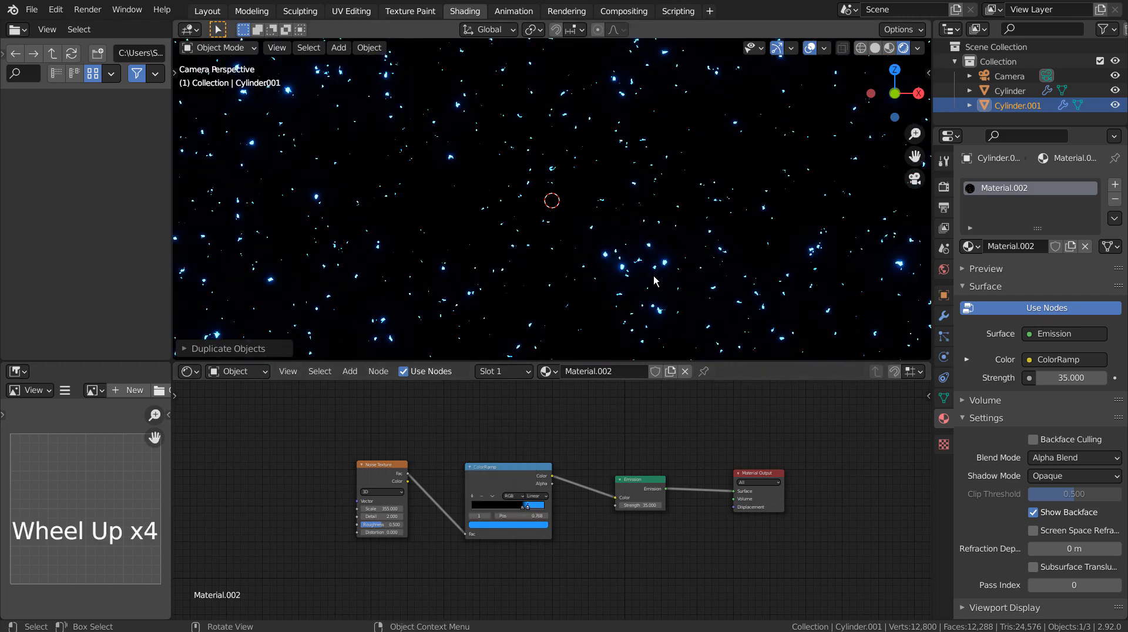
click(1061, 379)
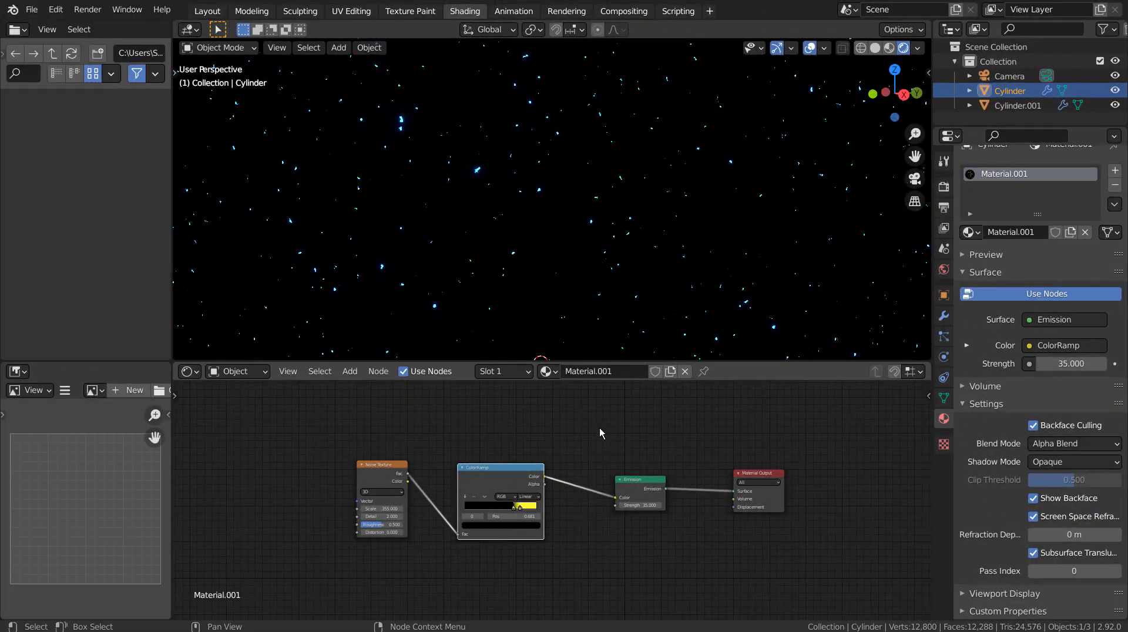
Add a Transparent BSDF node above the Emission node in the original outer cylinder's material.
click(599, 433)
shift+middle_drag(599, 432, 606, 488)
key(shift+a)
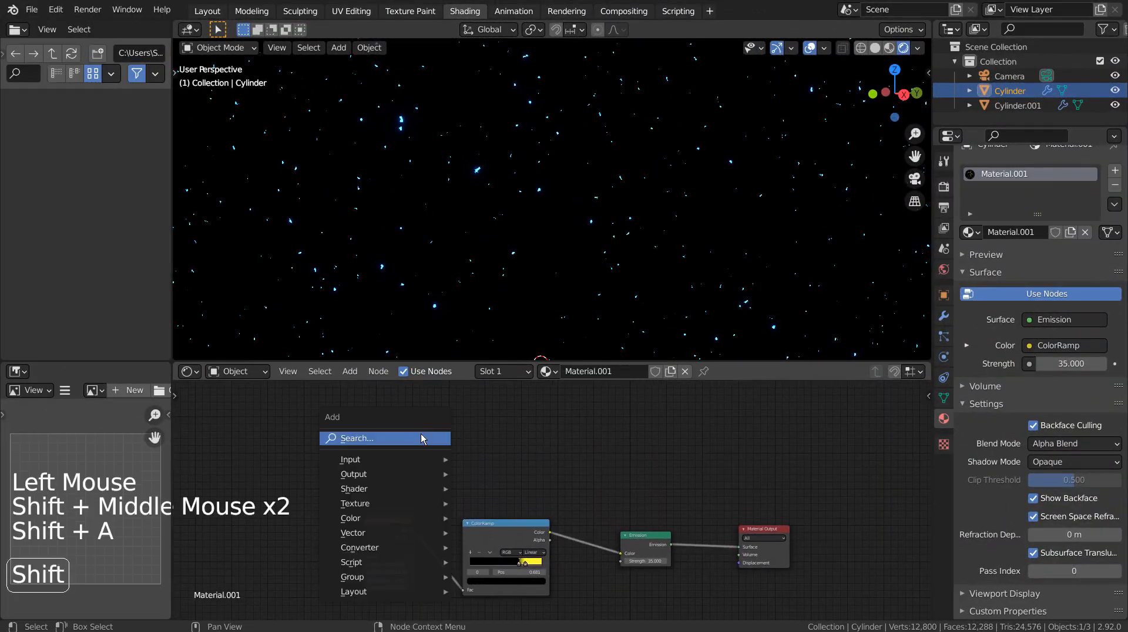
click(421, 438)
text(tran)
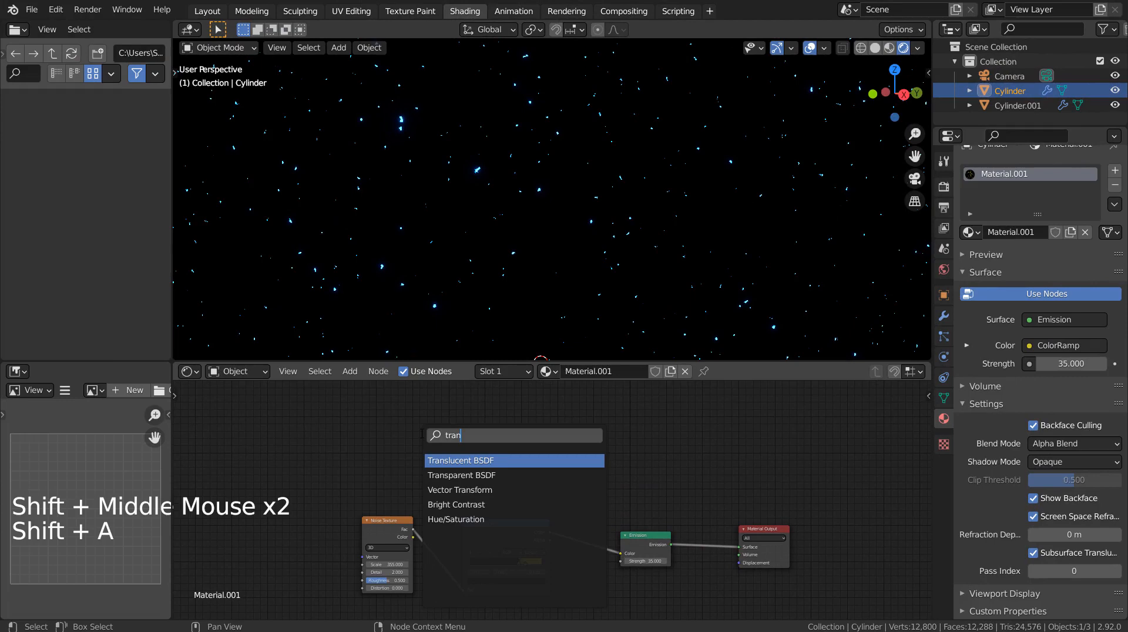
key(Down)
key(Return)
click(606, 463)
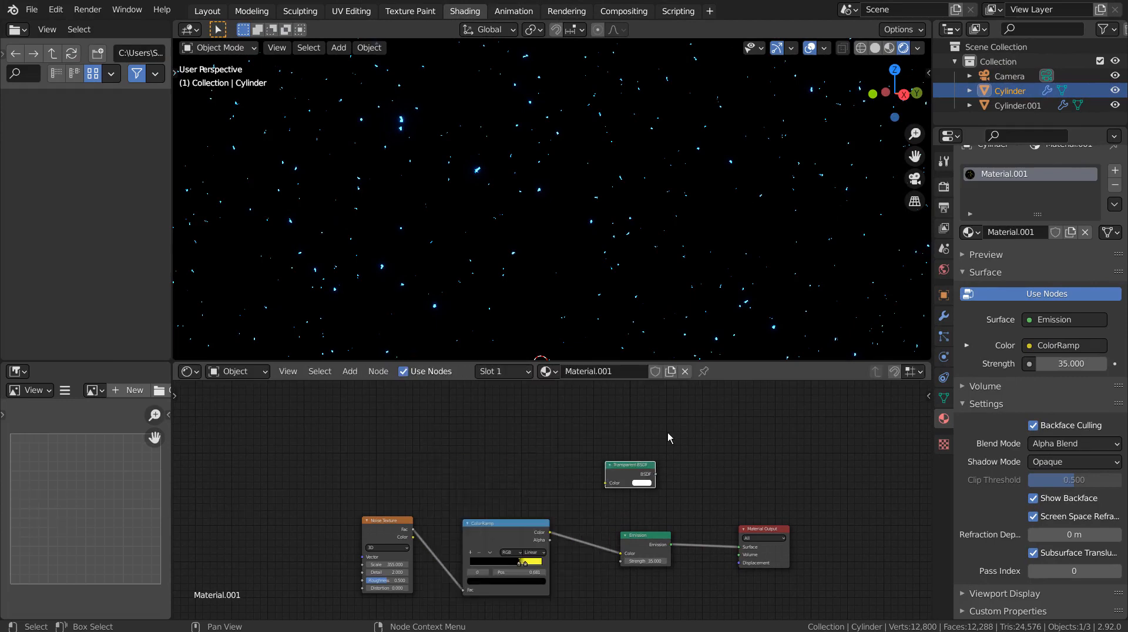
Insert a Mix Shader between the Emission and Material Output nodes of the outer cylinder's material.
key(shift+a)
click(680, 429)
text(mix)
key(Return)
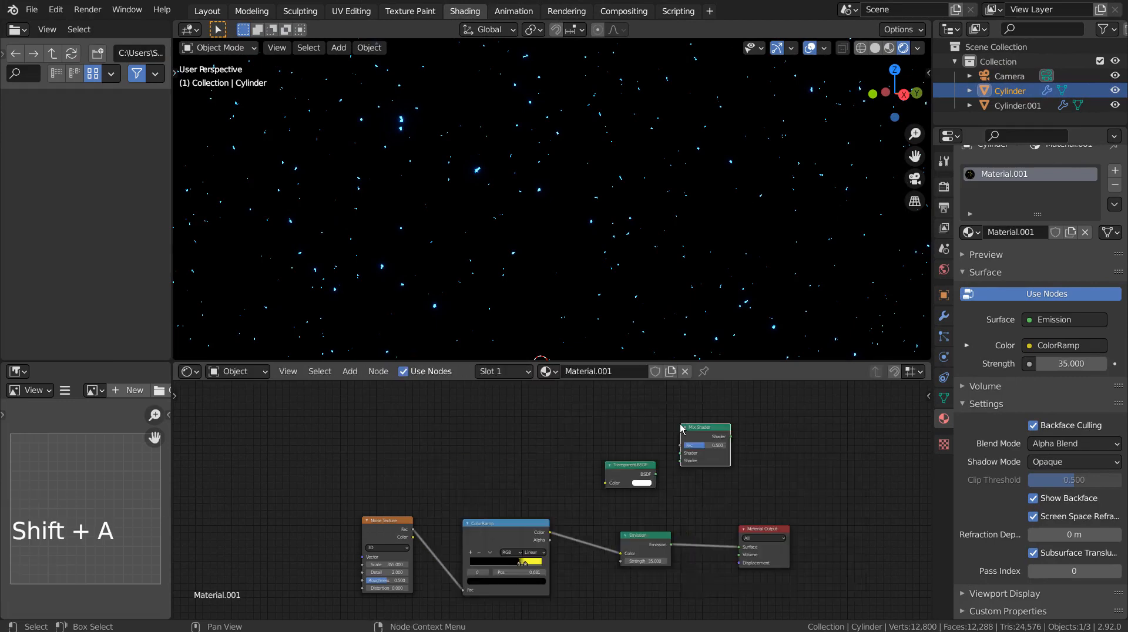
click(709, 528)
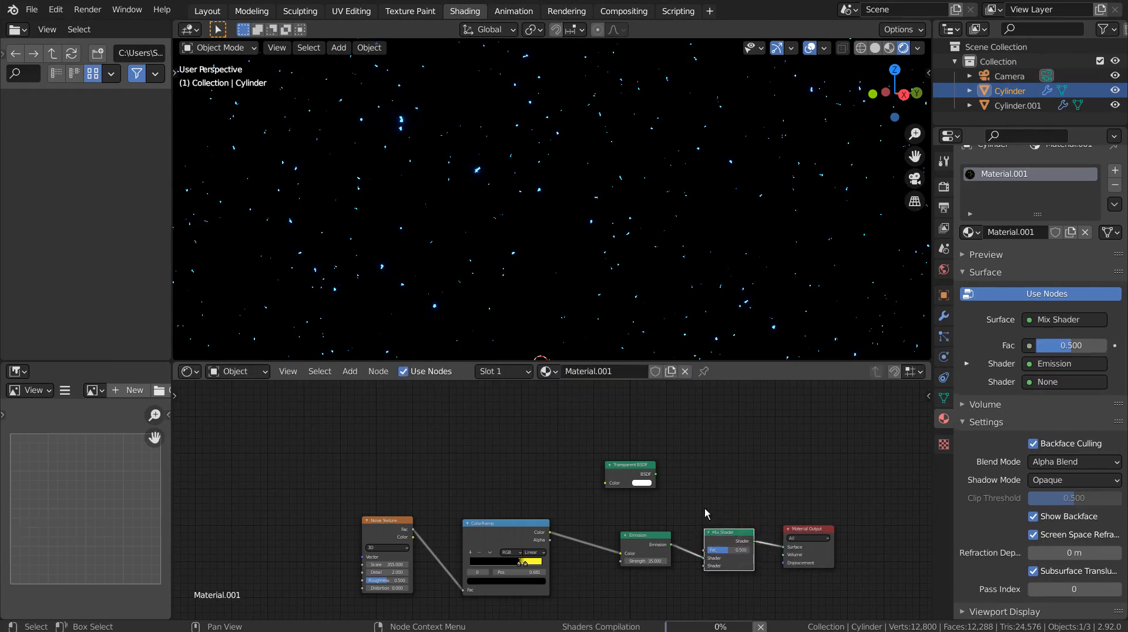
Move the Emission link to the Mix Shader's second shader input and connect the Transparent BSDF to the first.
click(703, 561)
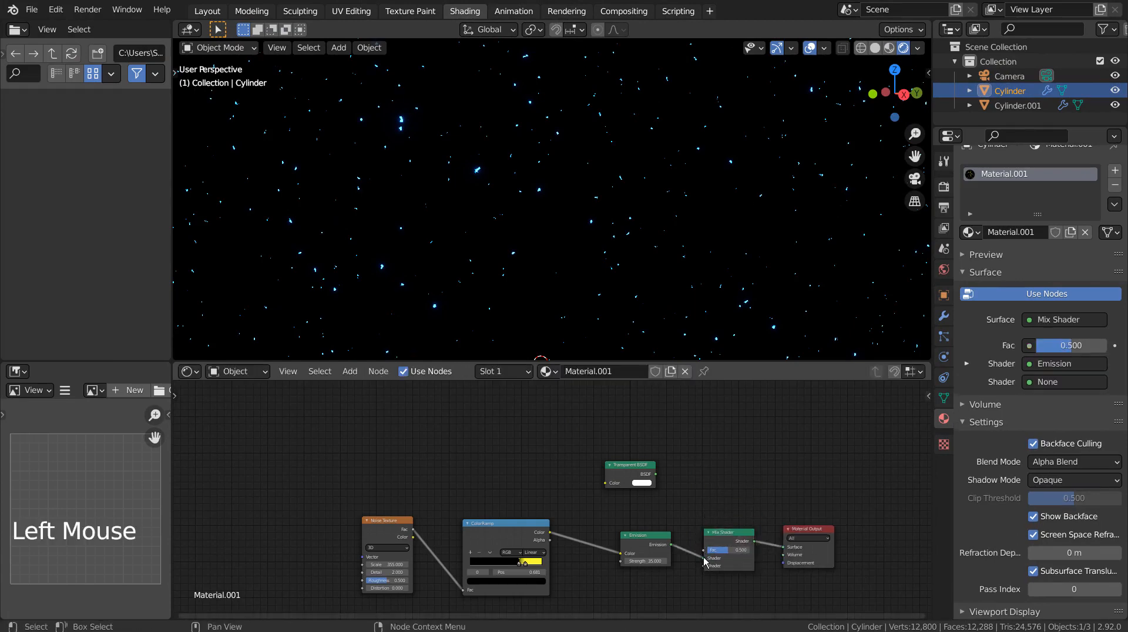
drag(705, 561, 704, 566)
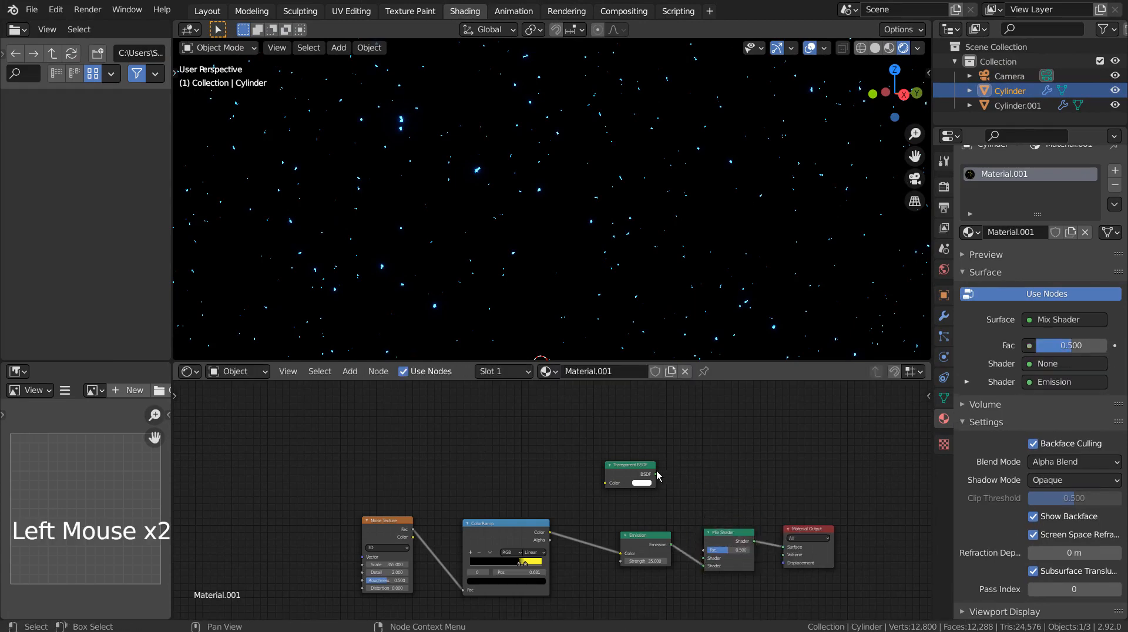
drag(656, 474, 703, 558)
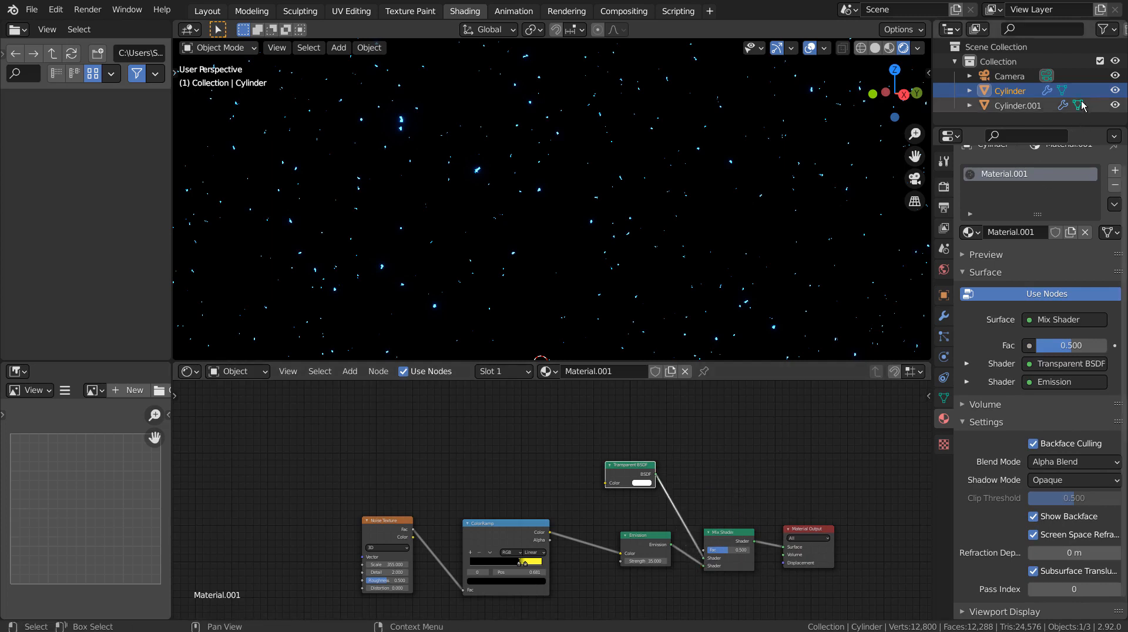
double_click(1114, 91)
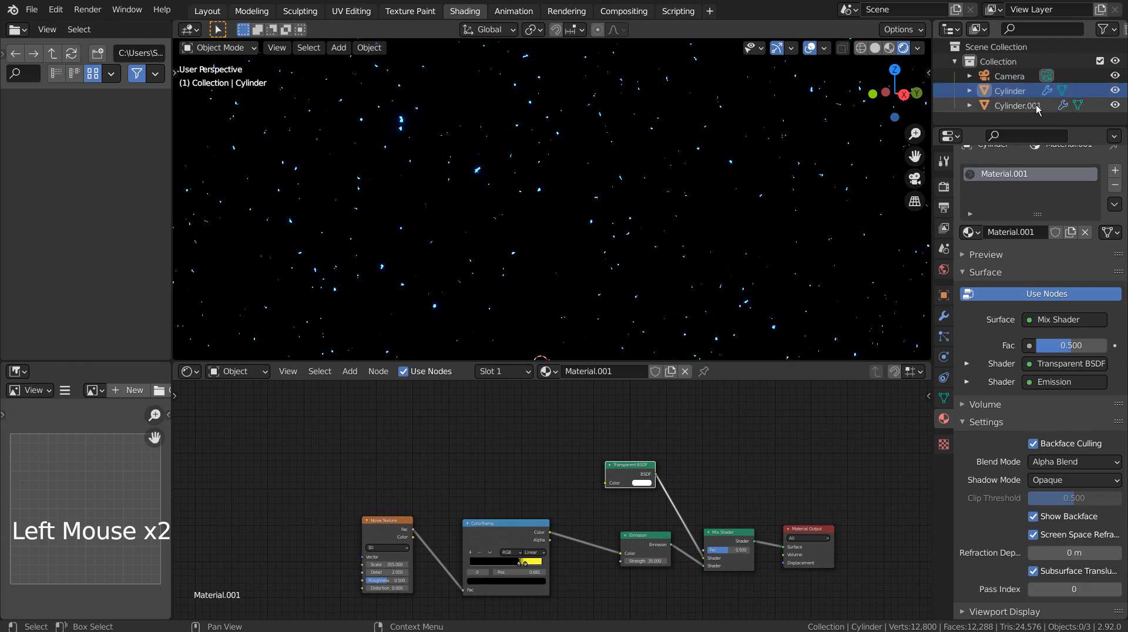
Add a Transparent BSDF node above the Emission node in the inner cylinder's material.
click(1017, 106)
click(593, 461)
key(shift+a)
click(589, 455)
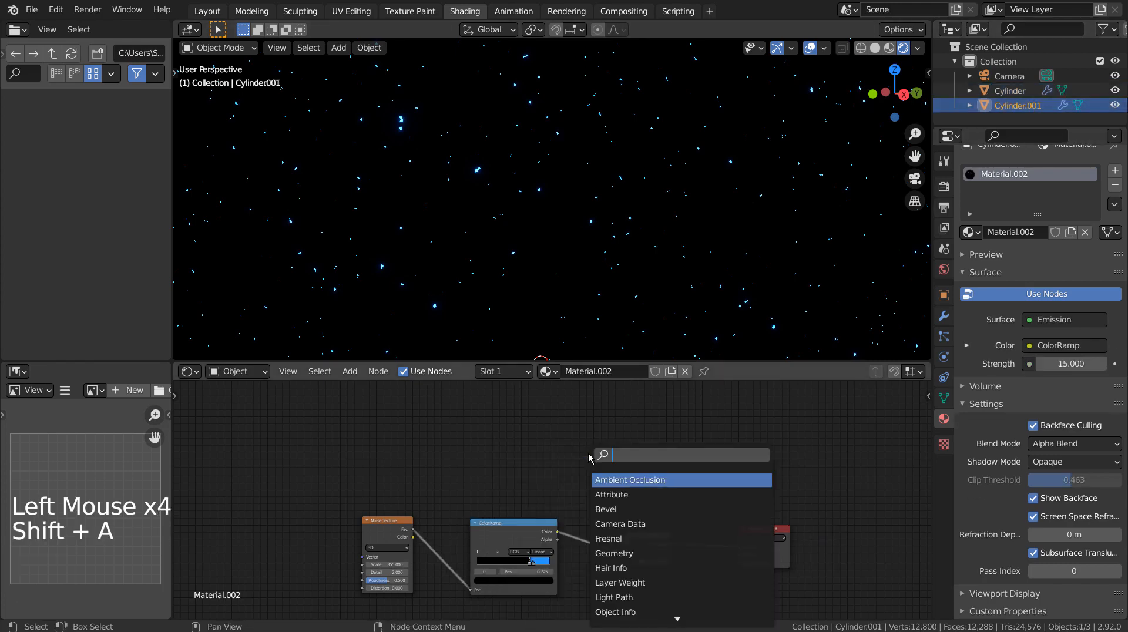
text(tra)
click(629, 495)
click(598, 465)
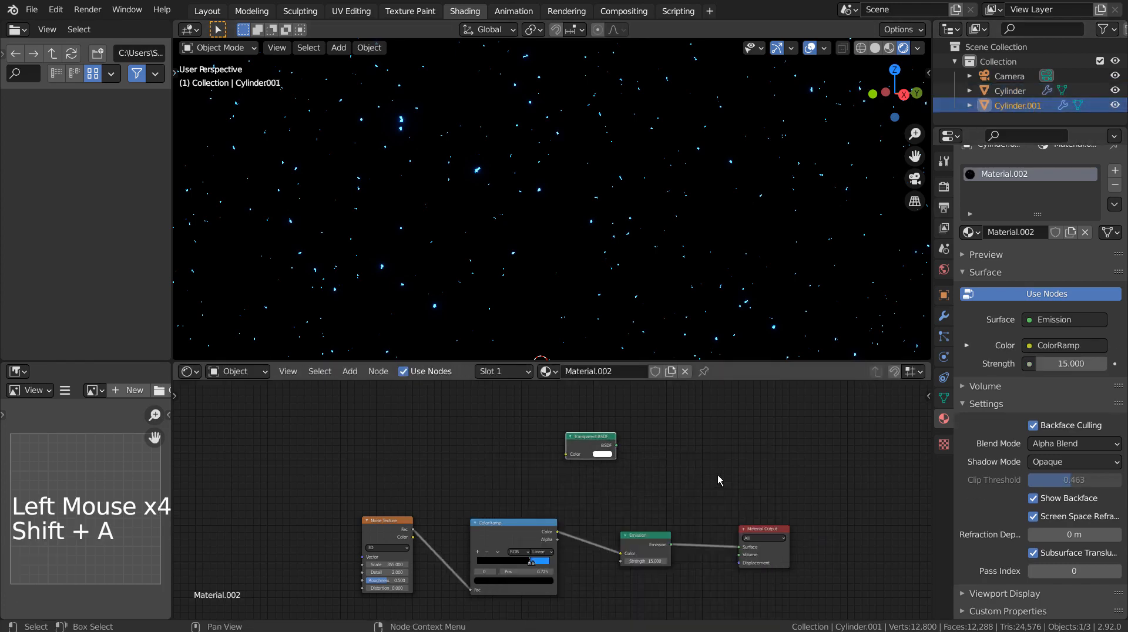
Add a Mix Shader node near the Material Output in the inner cylinder's material.
key(shift+a)
click(733, 457)
text(mi)
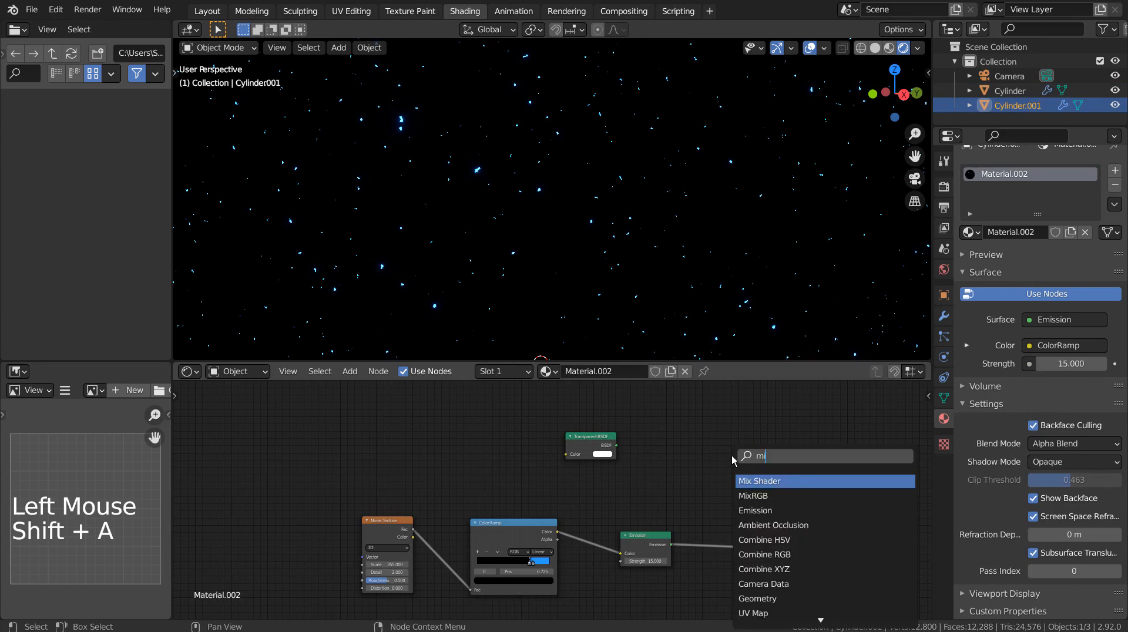
click(752, 481)
click(723, 473)
Feed the Transparent BSDF and Emission into the Mix Shader's first and second inputs, and link its result to the Material Output surface.
click(751, 541)
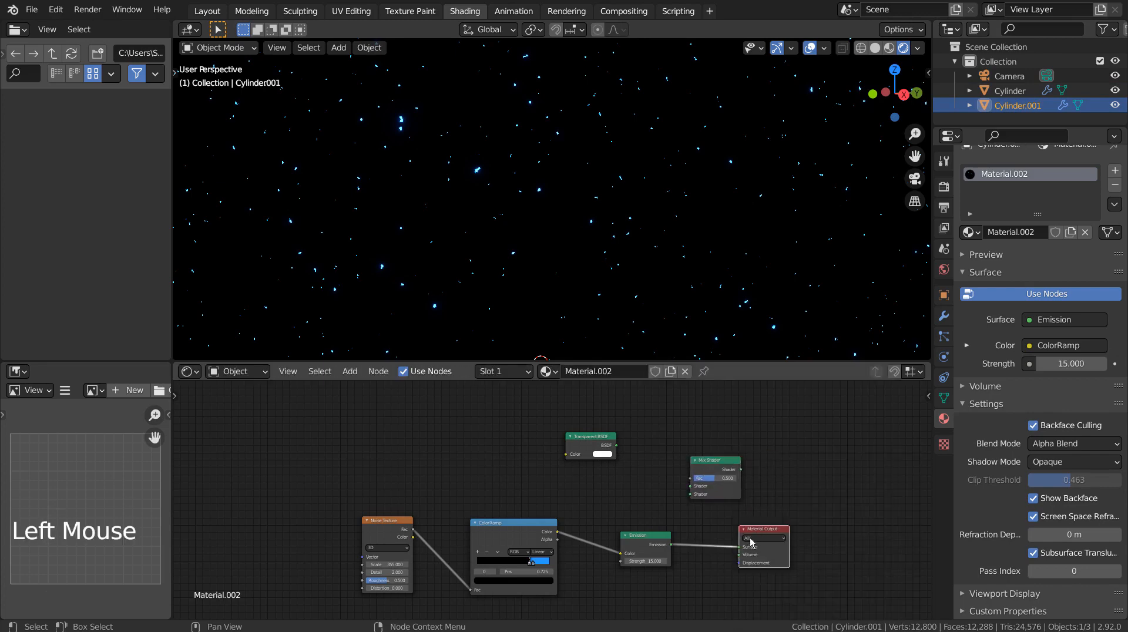
drag(738, 549, 690, 493)
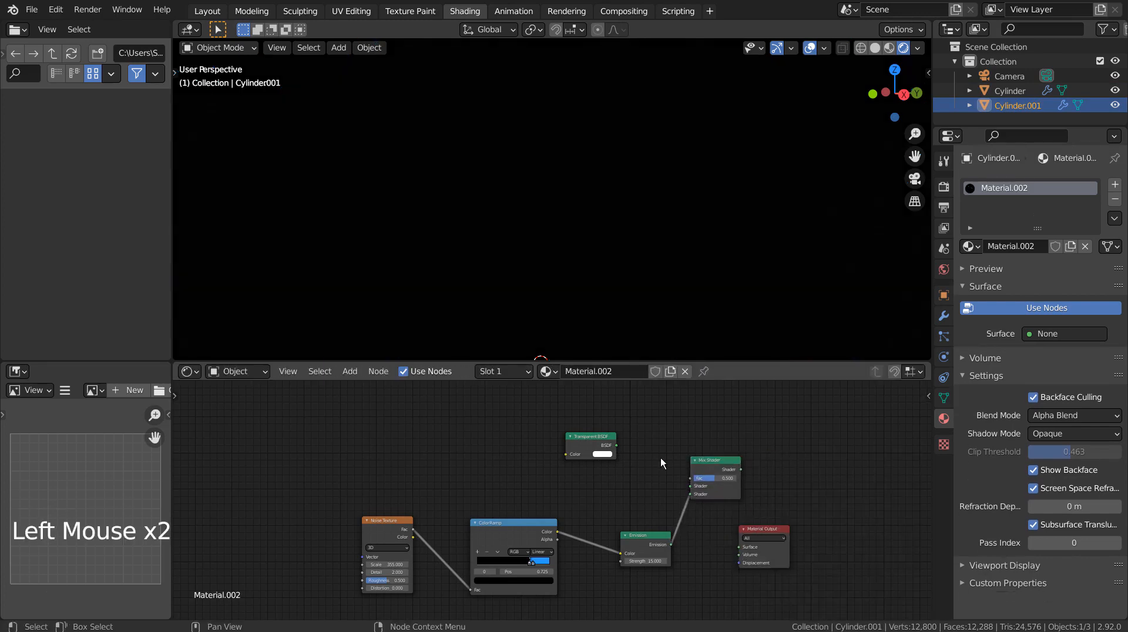
drag(619, 447, 690, 485)
drag(767, 529, 810, 462)
drag(741, 470, 780, 482)
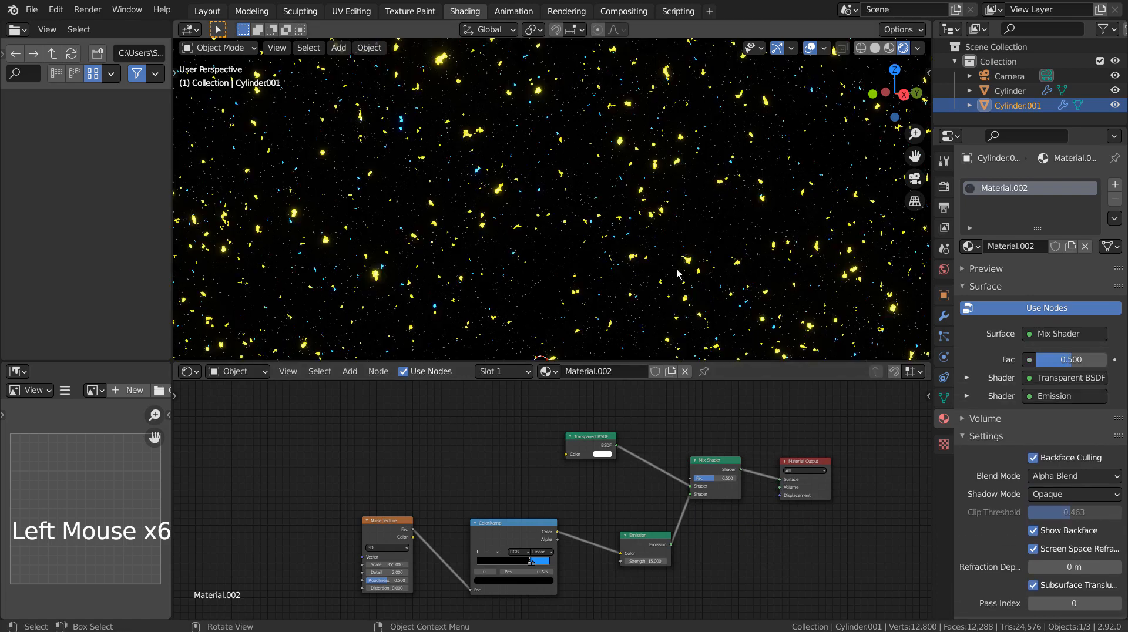
Examine the inner cylinder's complete node setup in a maximized node editor, then restore the layout.
key(ctrl+space)
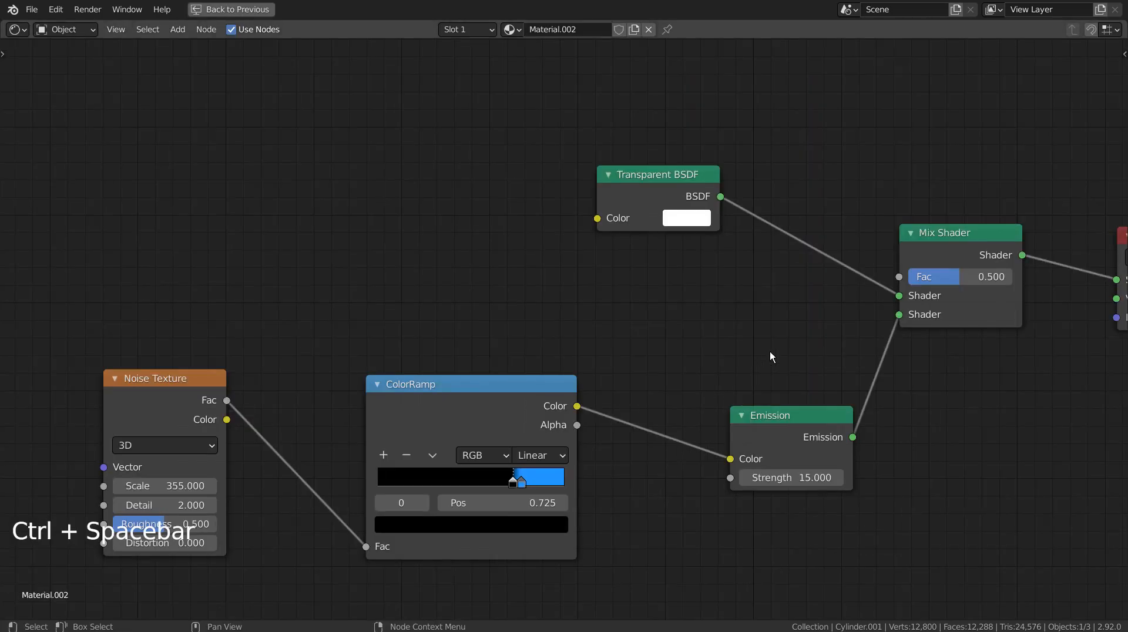
scroll(770, 354, down, 4)
shift+middle_drag(770, 355, 670, 329)
shift+middle_drag(734, 389, 728, 370)
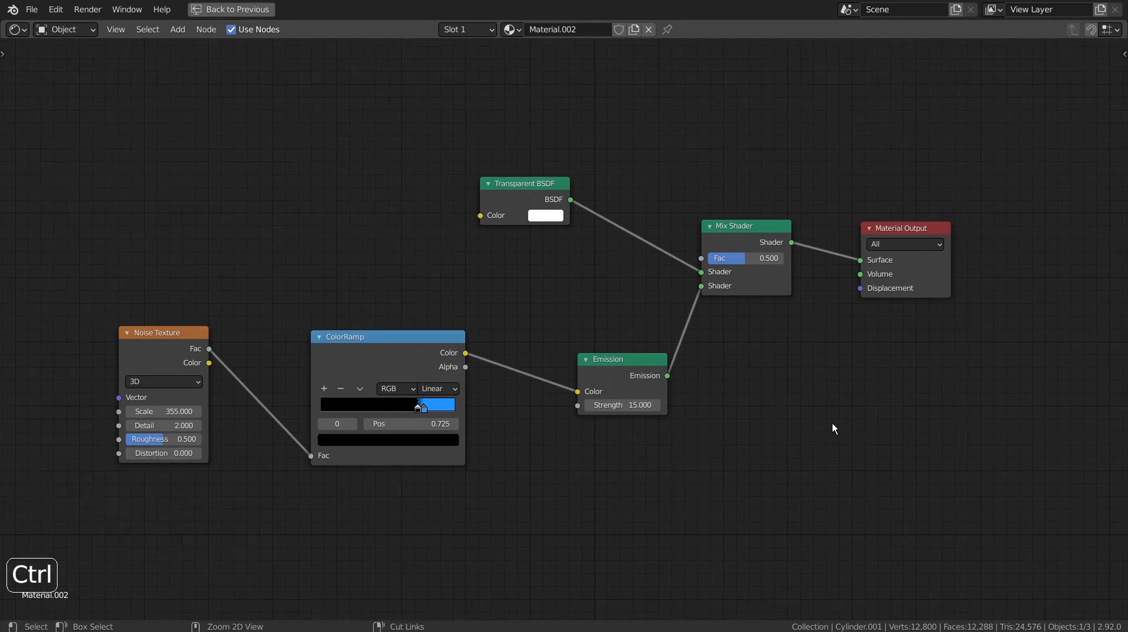
key(ctrl+space)
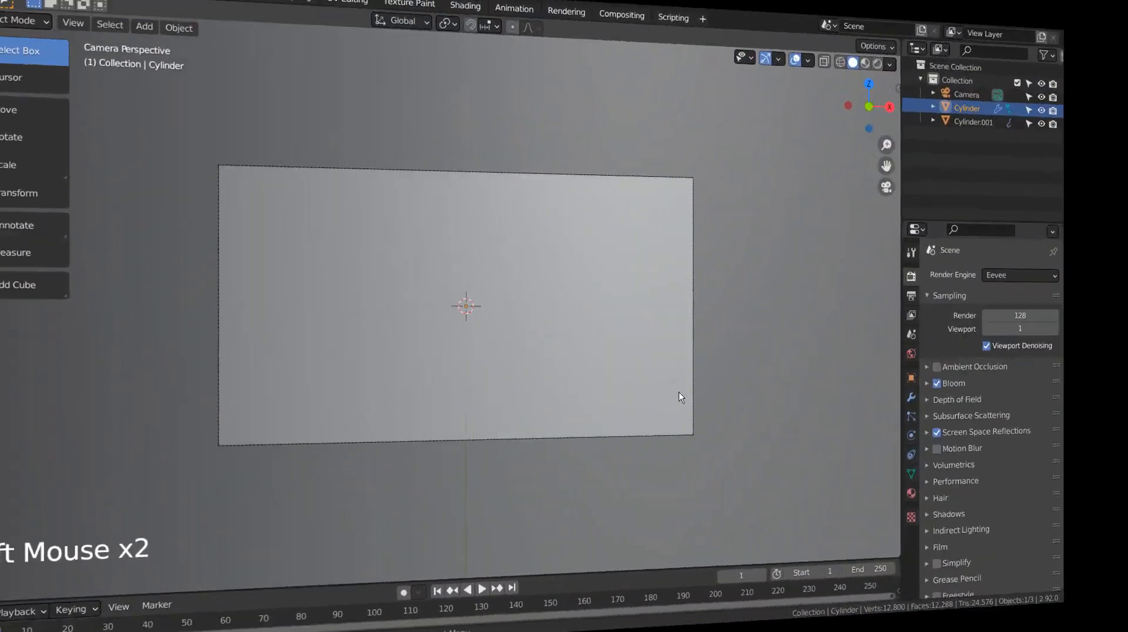
Show the outer cylinder's transform values and keyframe its rotation at 0° on frame 1.
scroll(684, 397, down, 4)
scroll(684, 394, down, 8)
scroll(654, 431, up, 6)
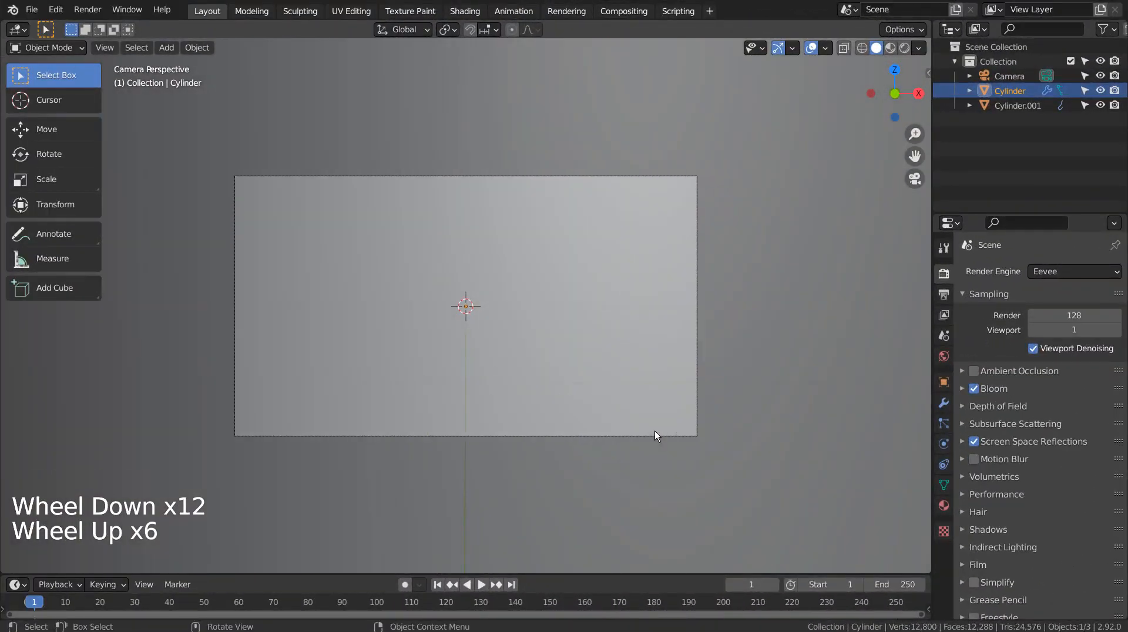
scroll(656, 435, down, 2)
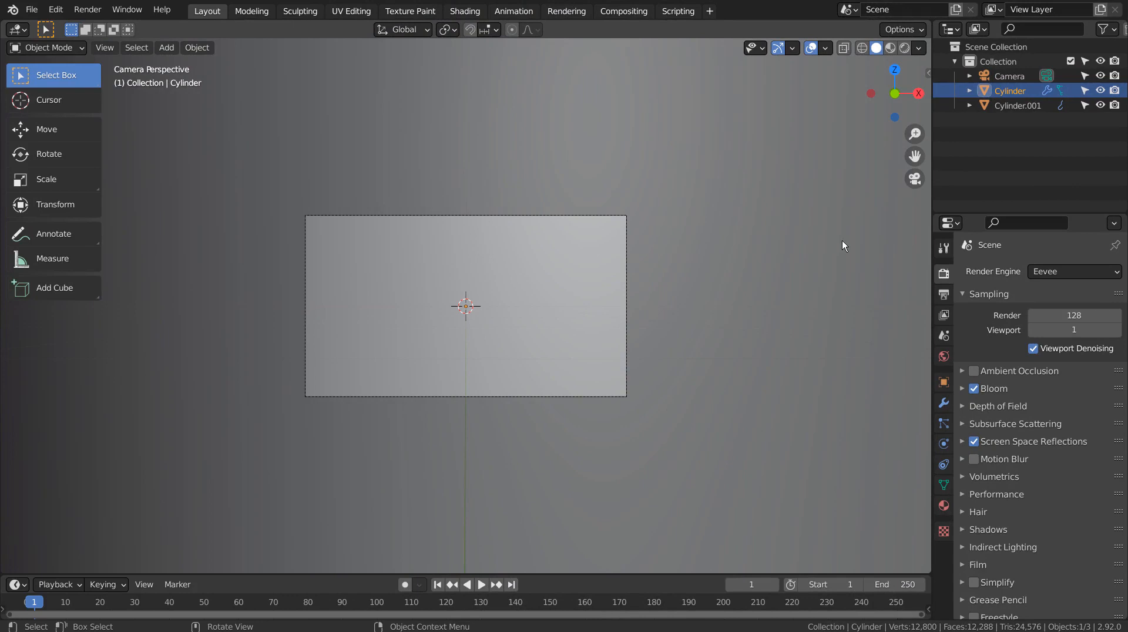
key(n)
click(923, 72)
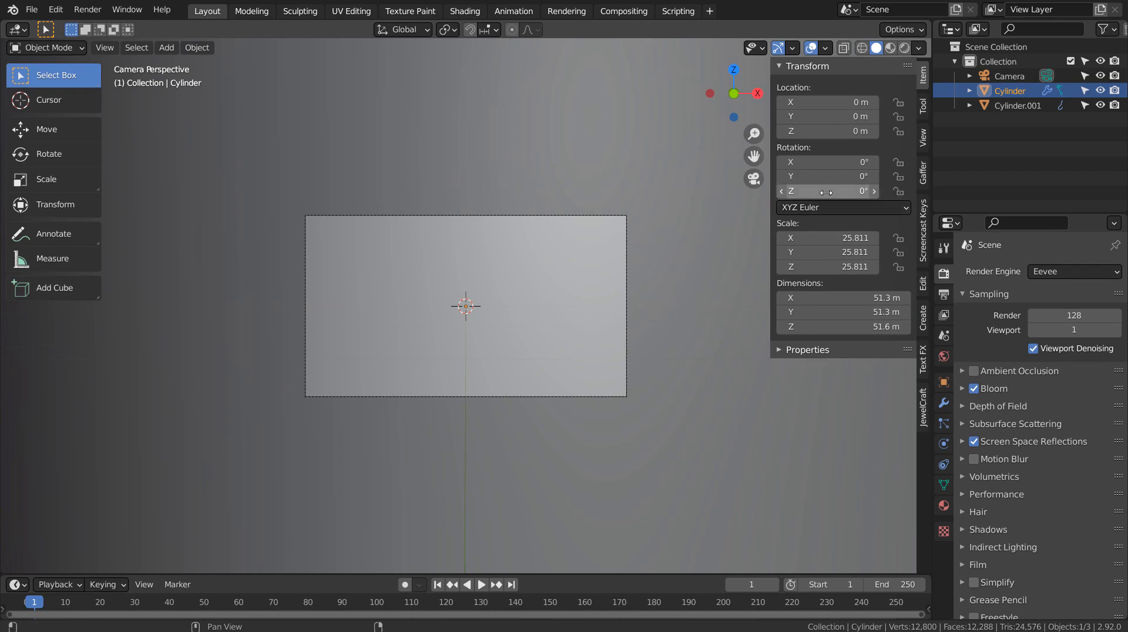
key(i)
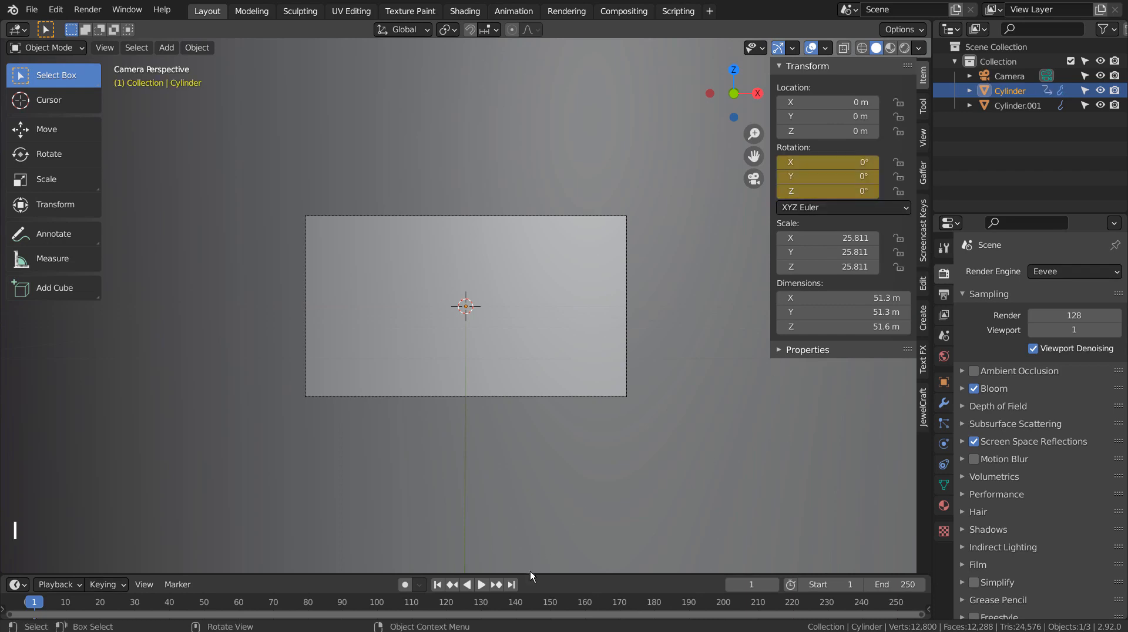
Go to frame 250, set the outer cylinder's Z rotation to 359° and keyframe the rotation.
click(512, 584)
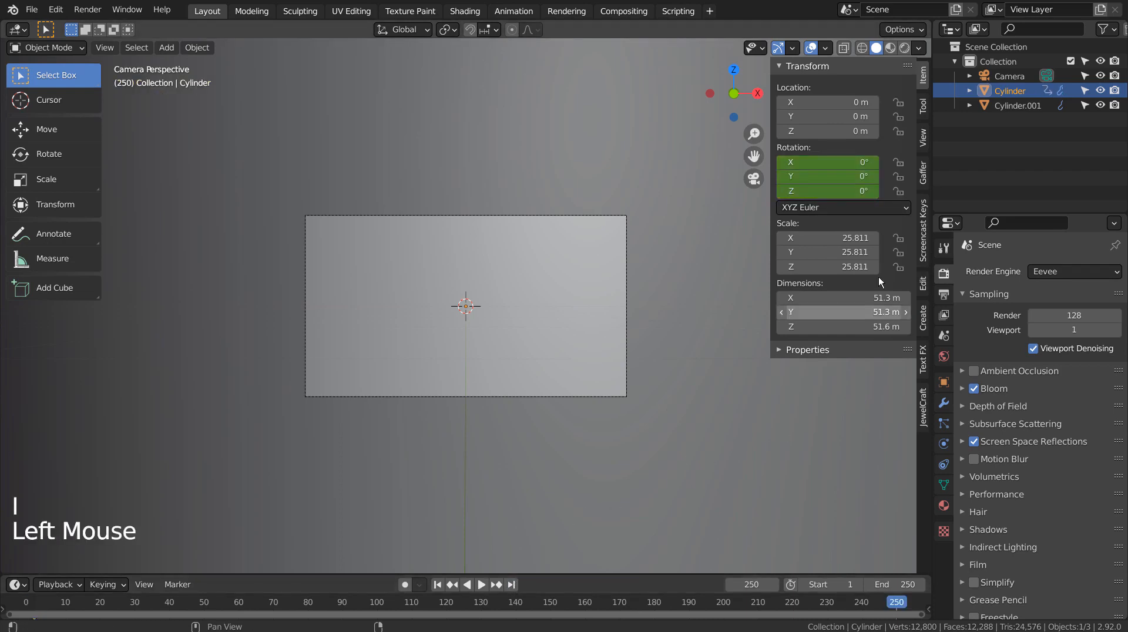
double_click(826, 193)
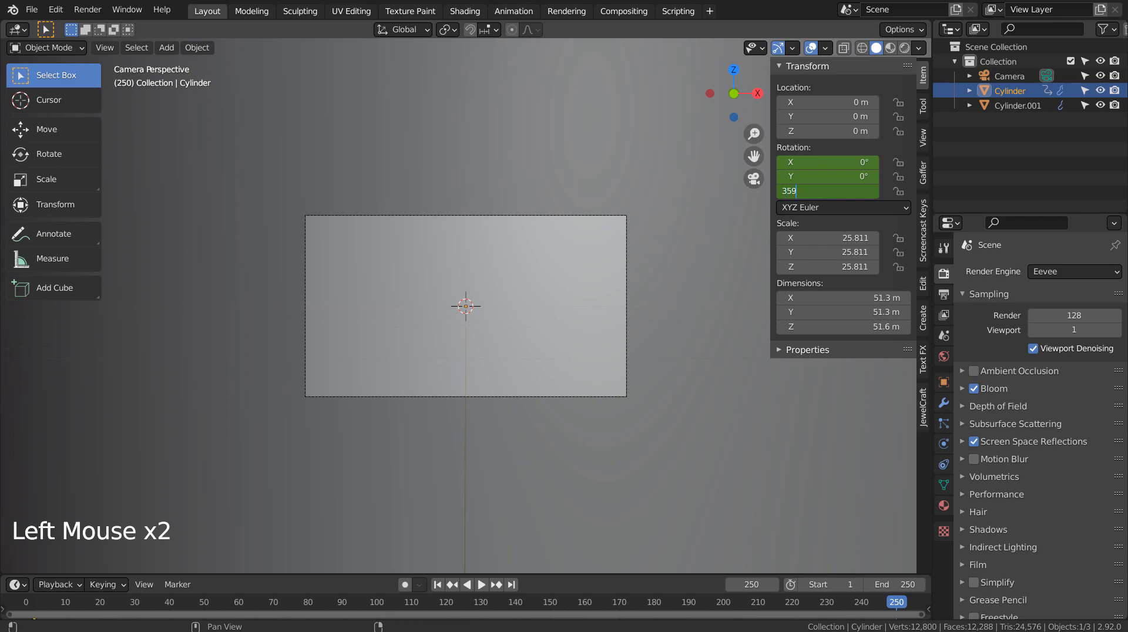
key(Return)
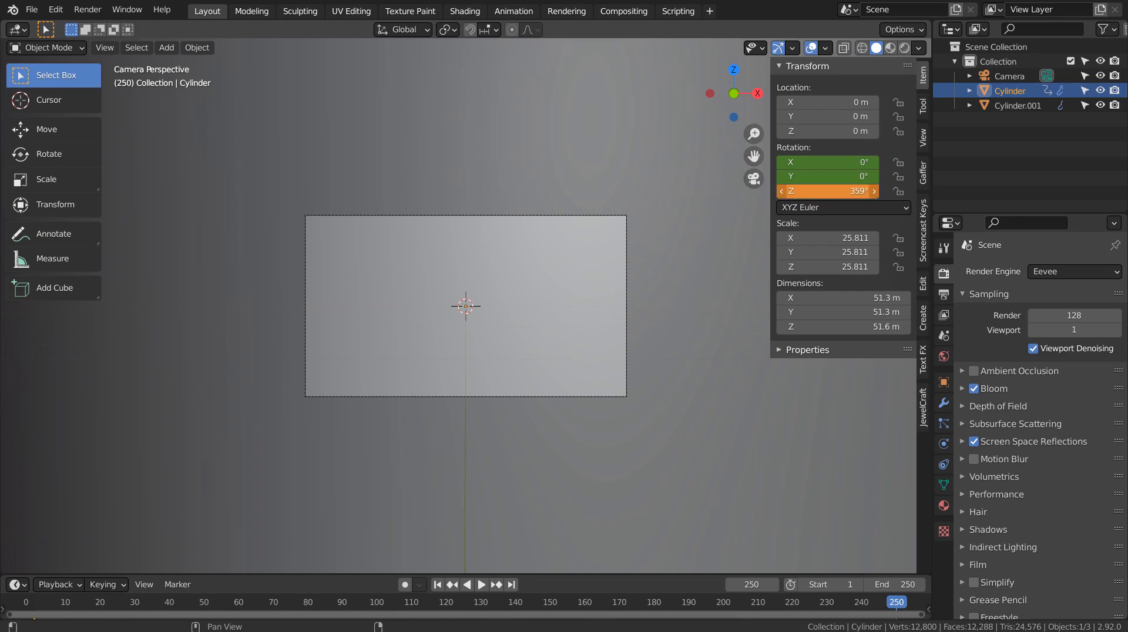
key(i)
Preview the cylinder's rotation animation with rendered shading, stop playback and return to frame 1.
click(905, 48)
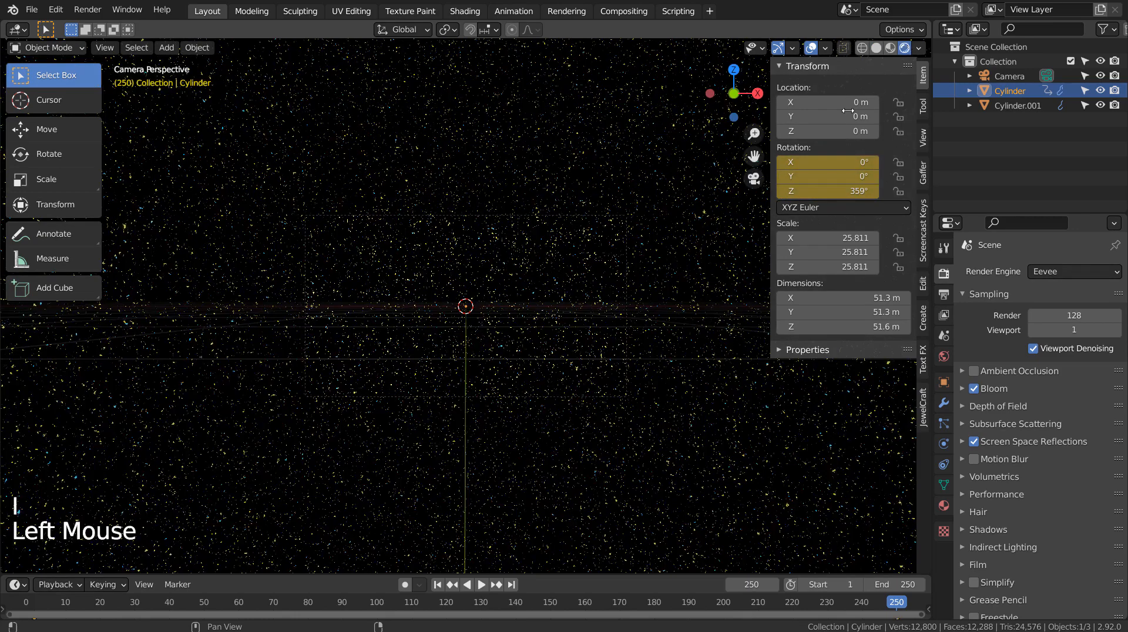
click(480, 584)
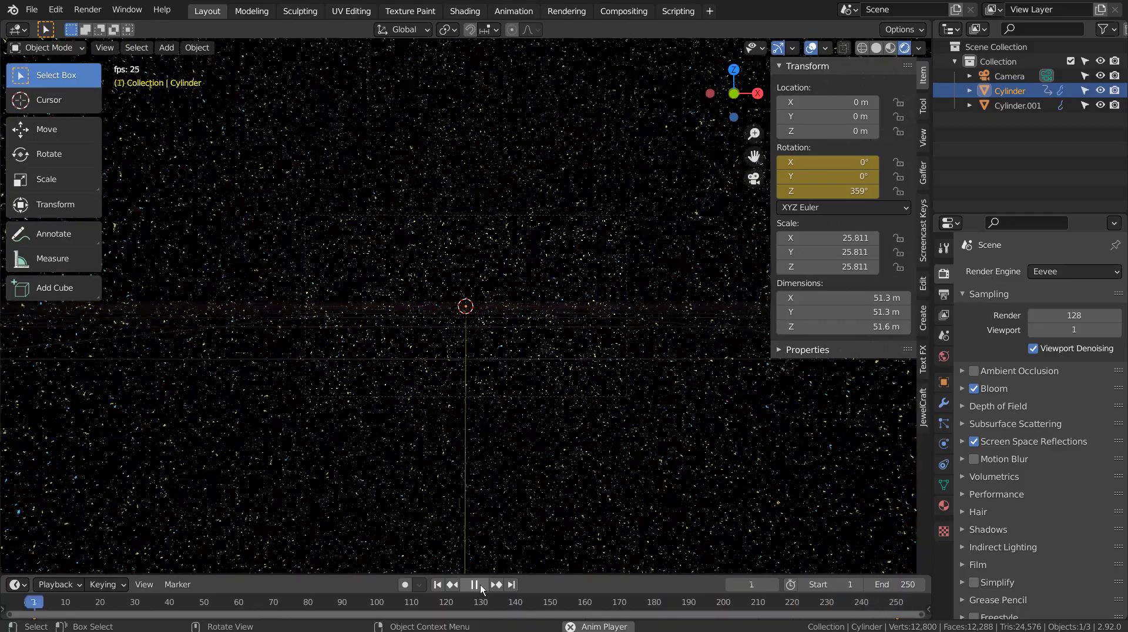
click(480, 584)
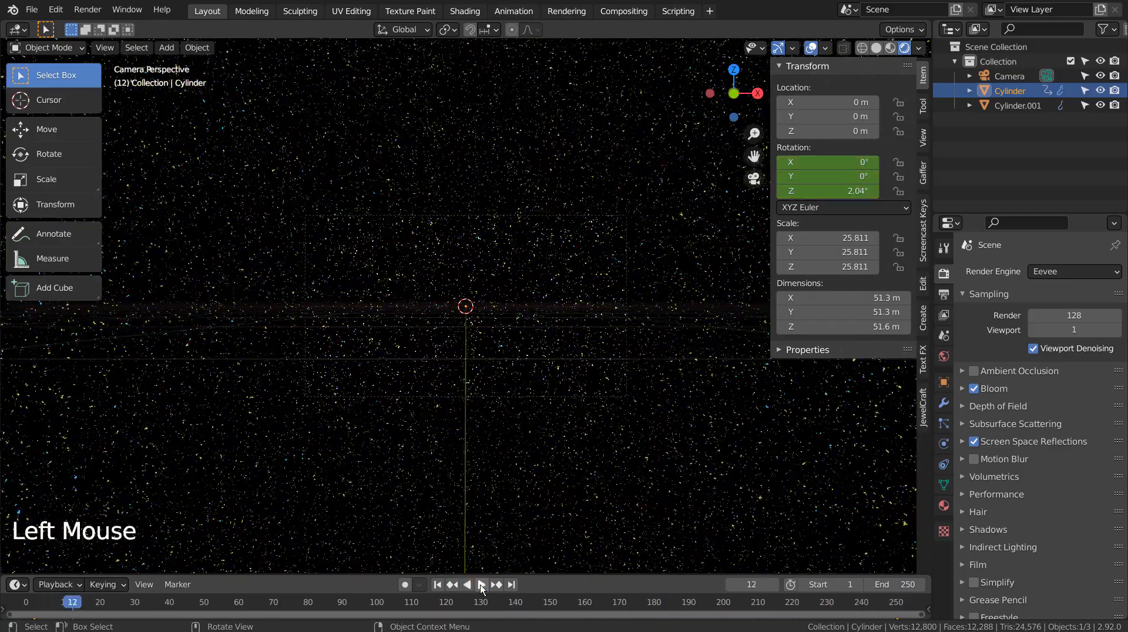
double_click(447, 584)
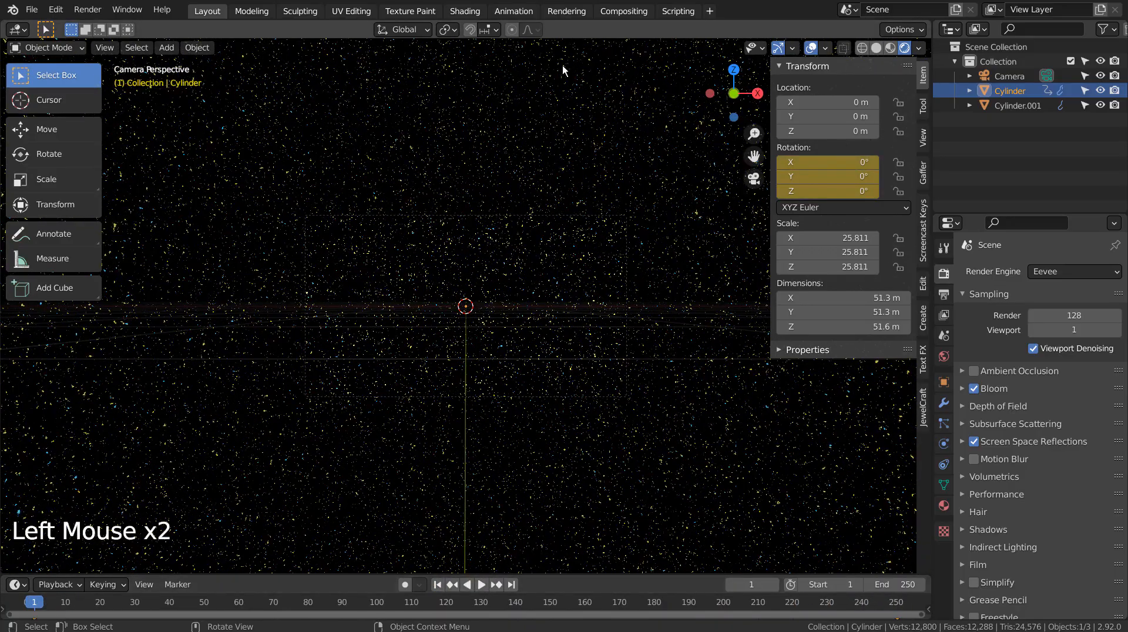
Apply linear extrapolation to the outer cylinder's rotation channels in the Animation workspace, then return to the Layout workspace.
click(514, 11)
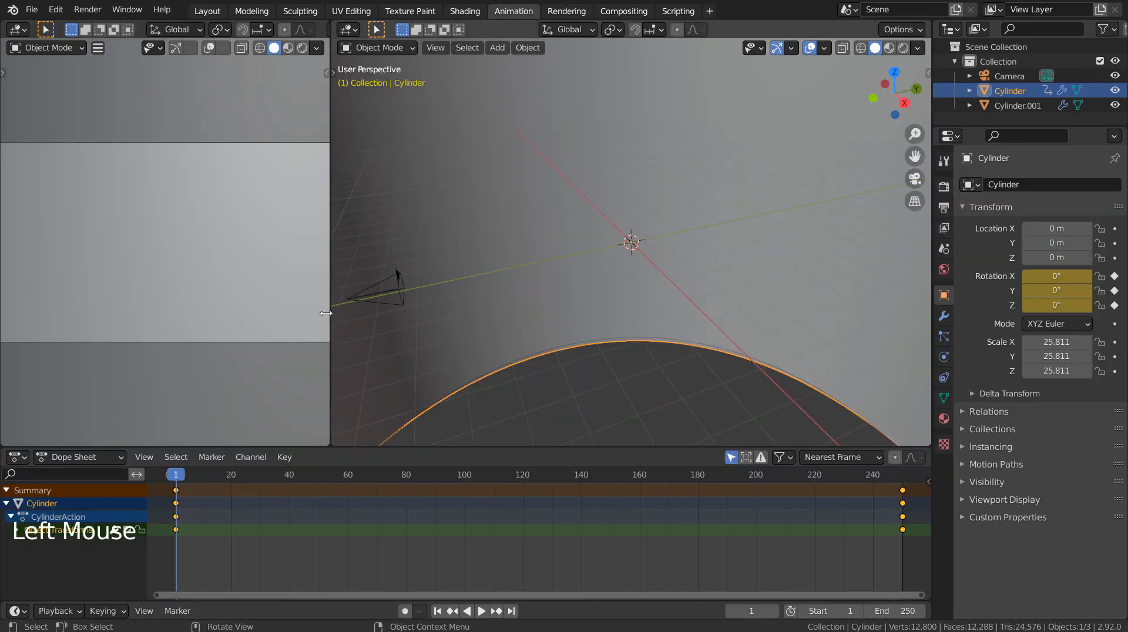
click(251, 457)
mouse_move(324, 311)
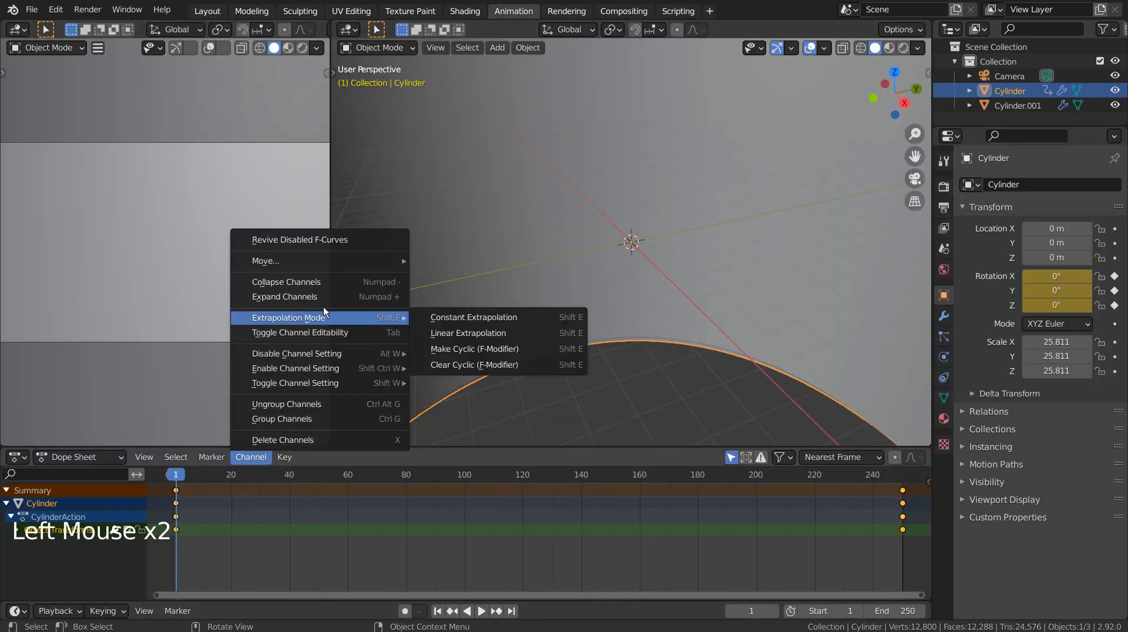
click(465, 333)
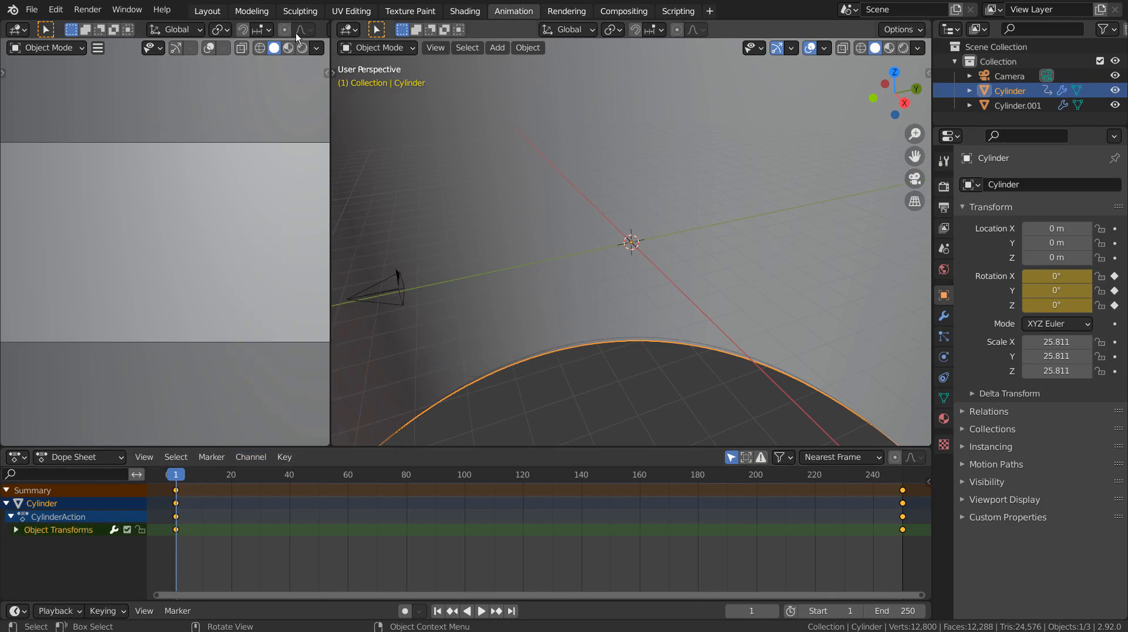
click(207, 12)
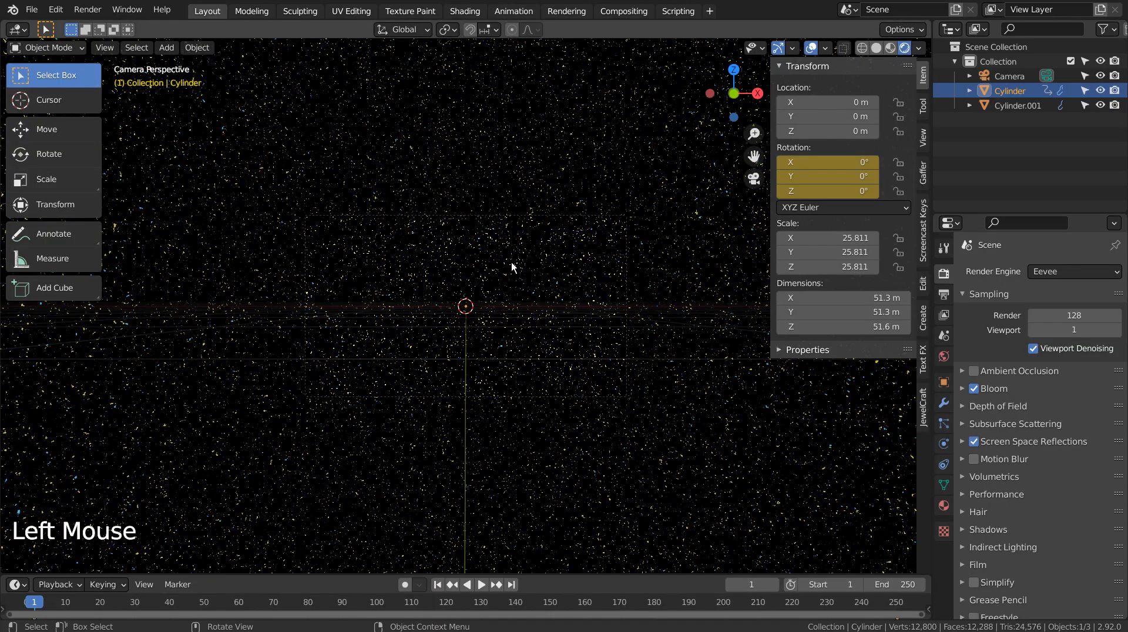
Keyframe the inner cylinder's rotation at 0° on frame 1 and at 359° about Z on frame 250.
click(1017, 106)
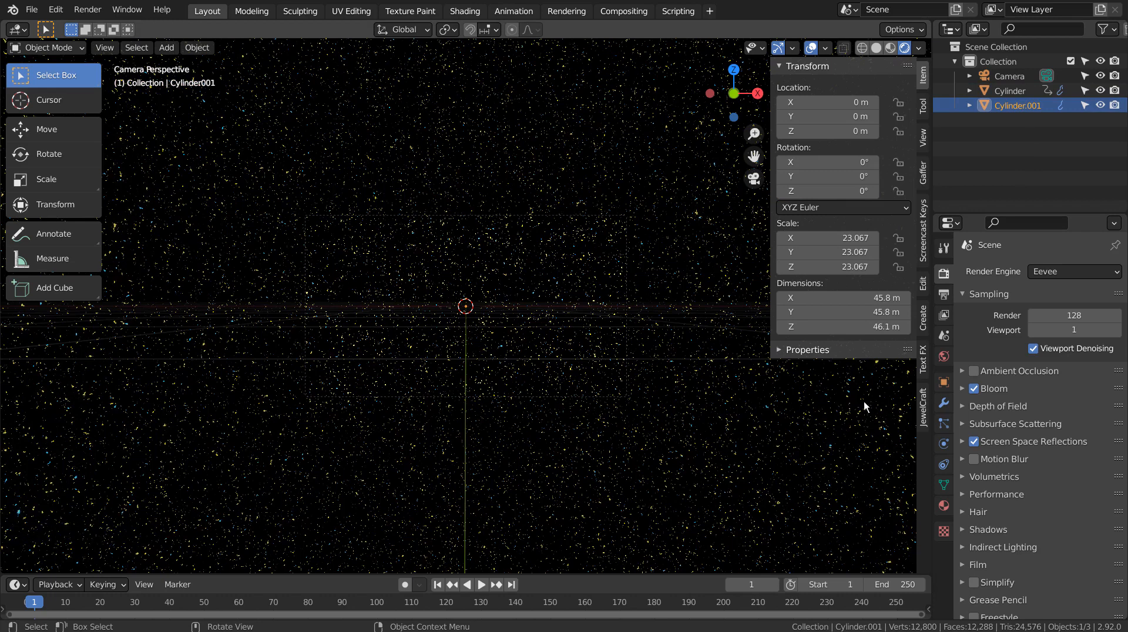
key(i)
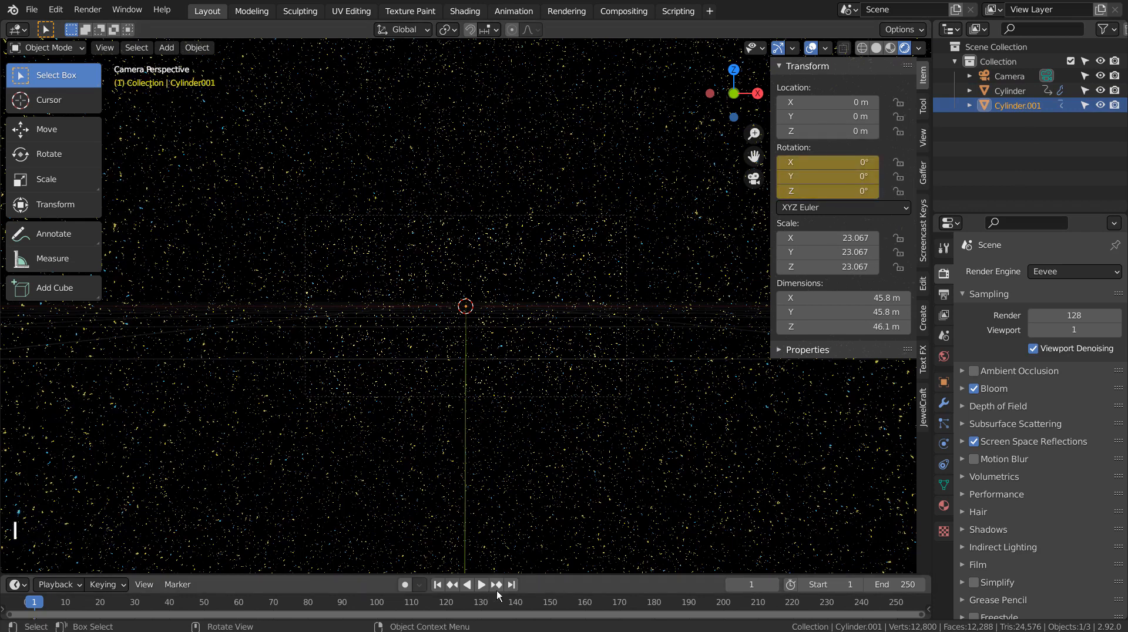
click(511, 584)
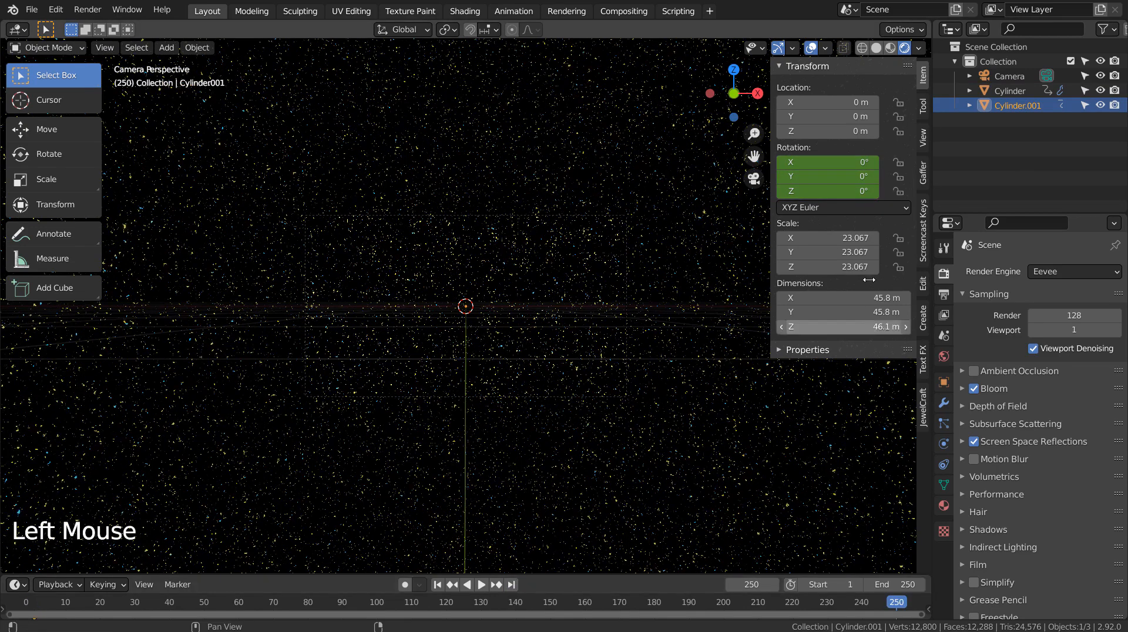
double_click(829, 191)
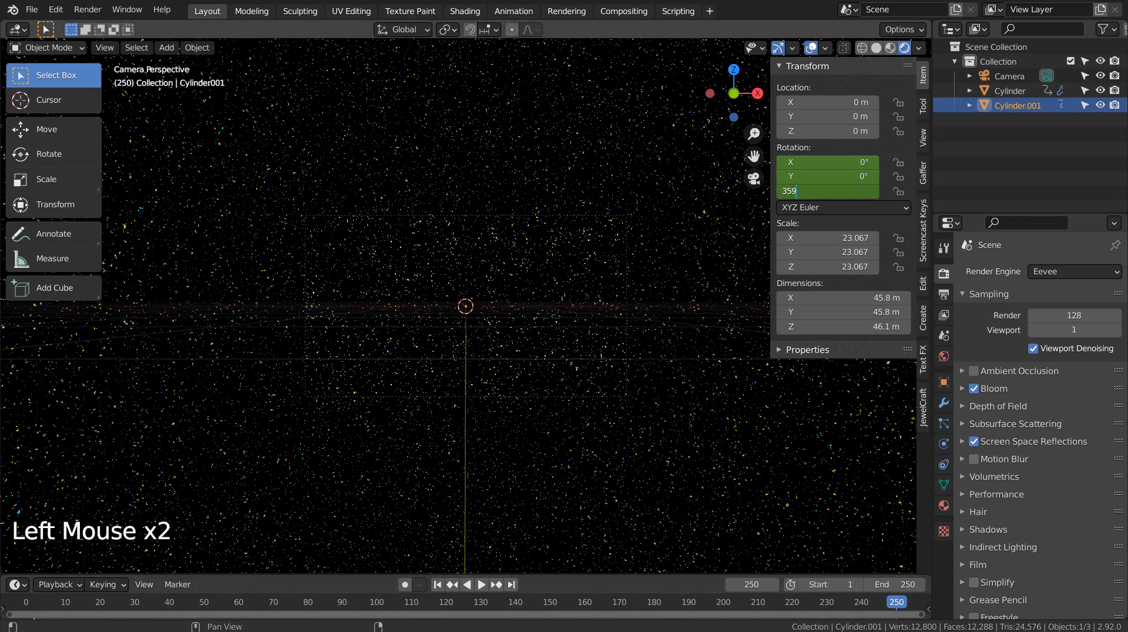
key(Return)
key(i)
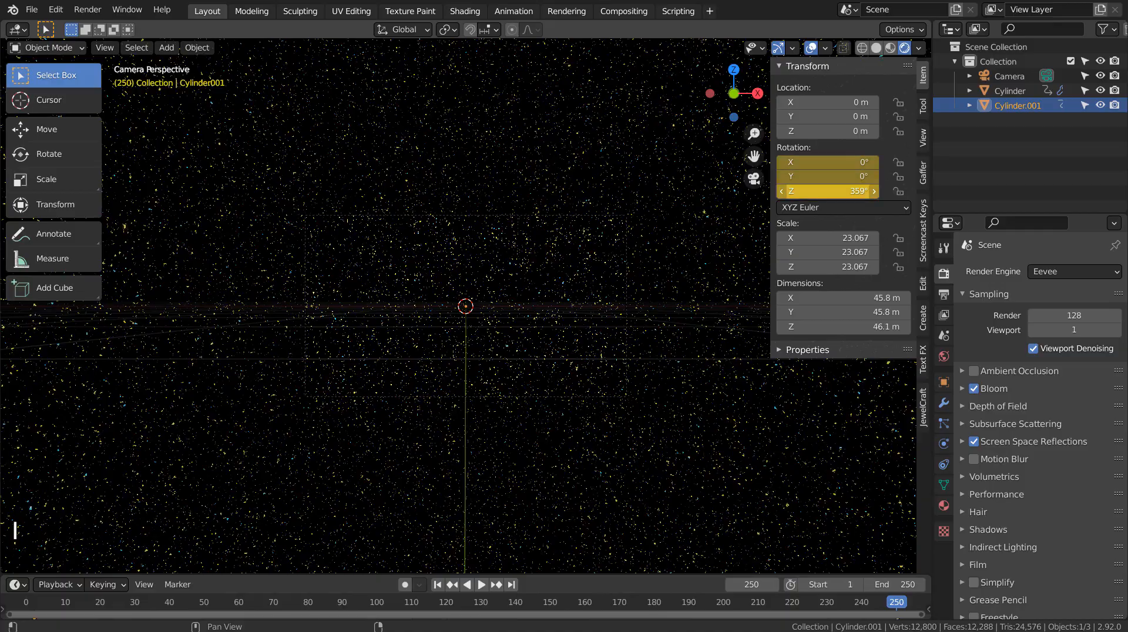
Play the animation from the start to check both cylinders rotating, then stop and return to frame 1.
click(445, 586)
click(480, 585)
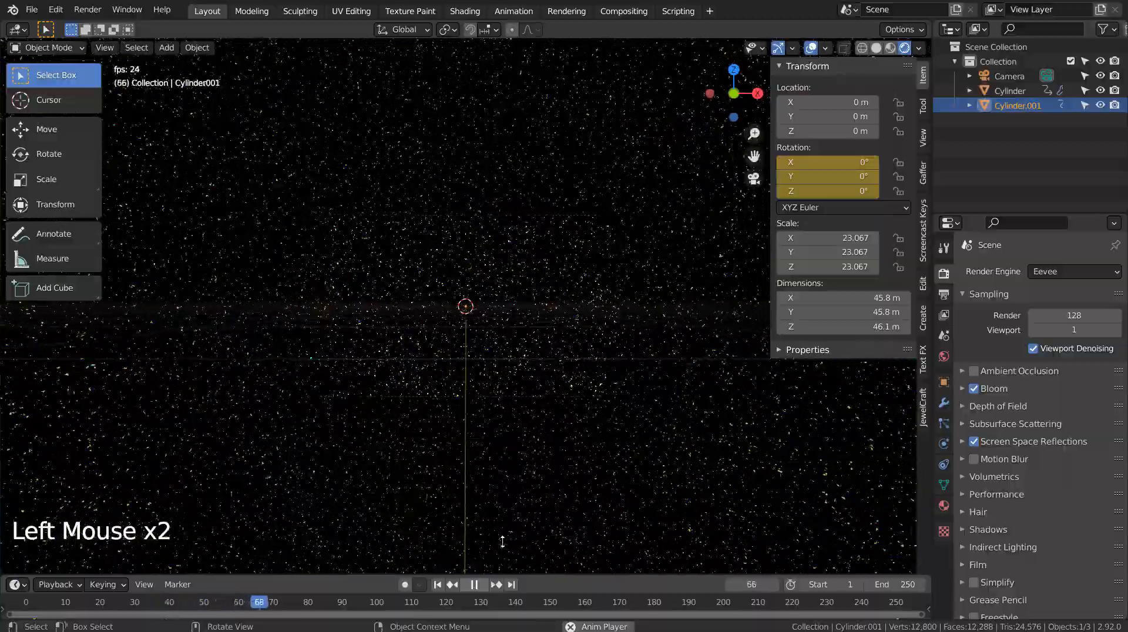
scroll(526, 469, up, 6)
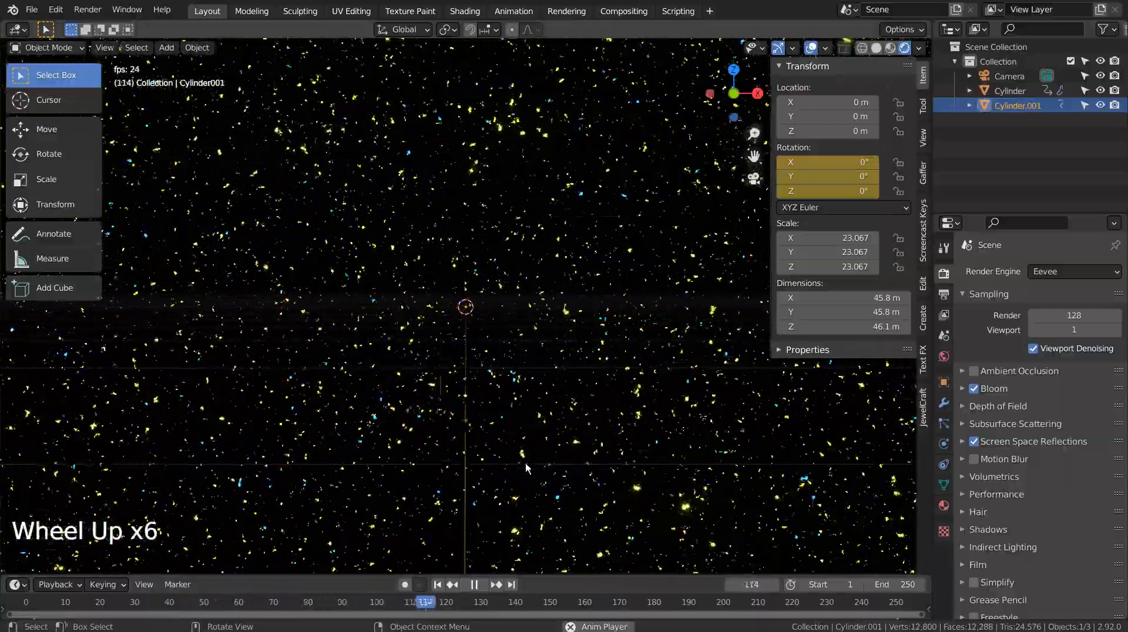
scroll(526, 468, down, 7)
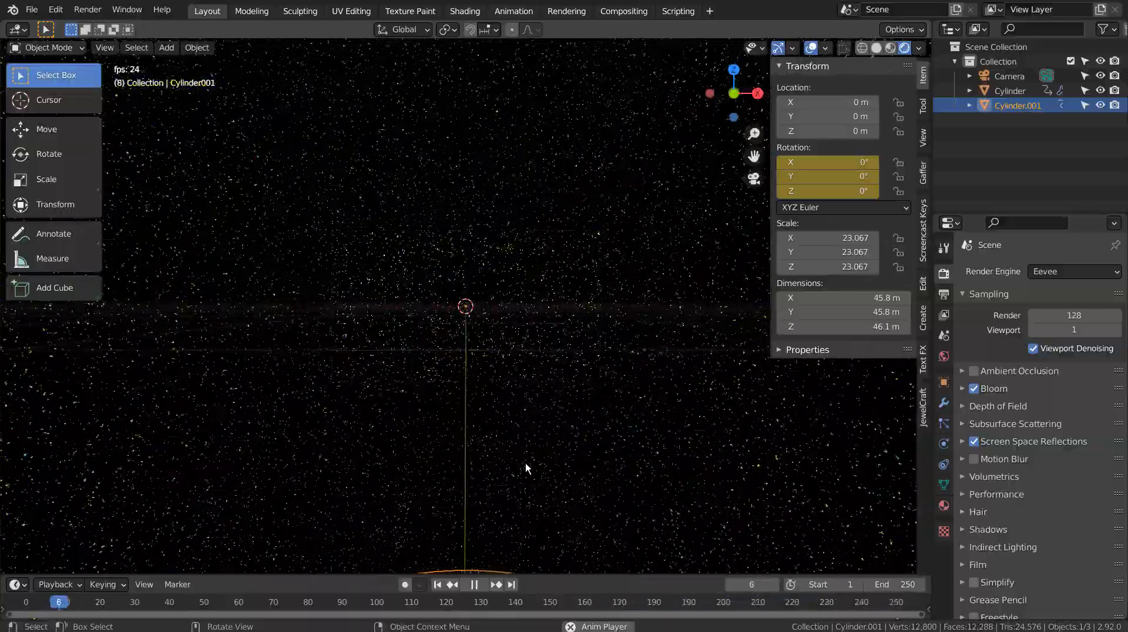
click(474, 584)
double_click(441, 584)
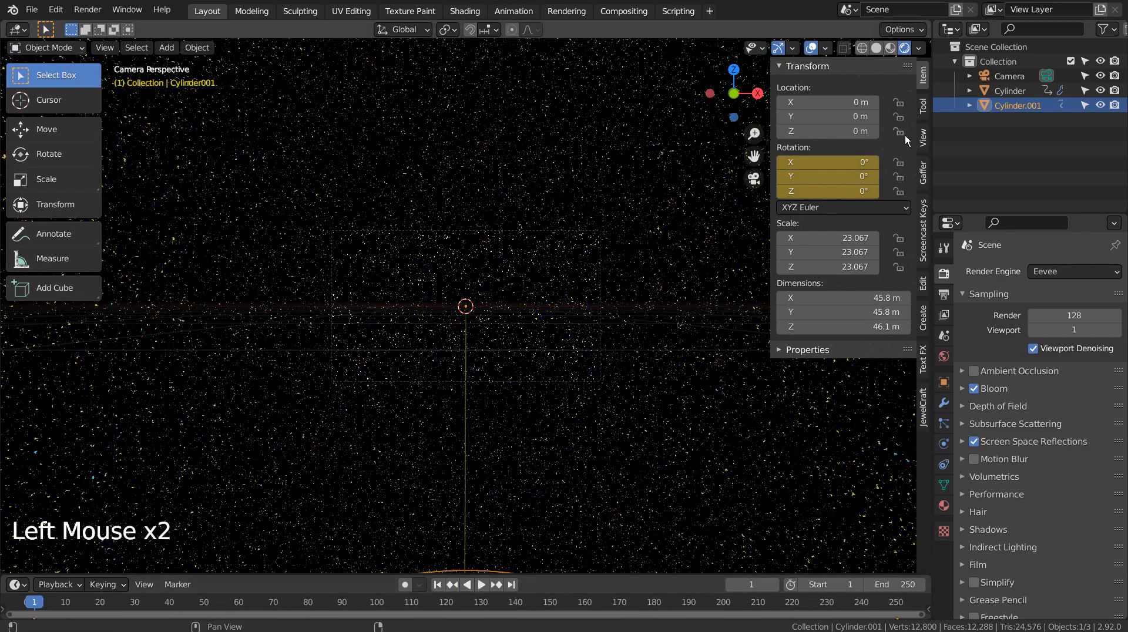
Apply linear extrapolation to the inner cylinder's rotation channels in the Animation workspace, then return to the Layout workspace.
click(514, 11)
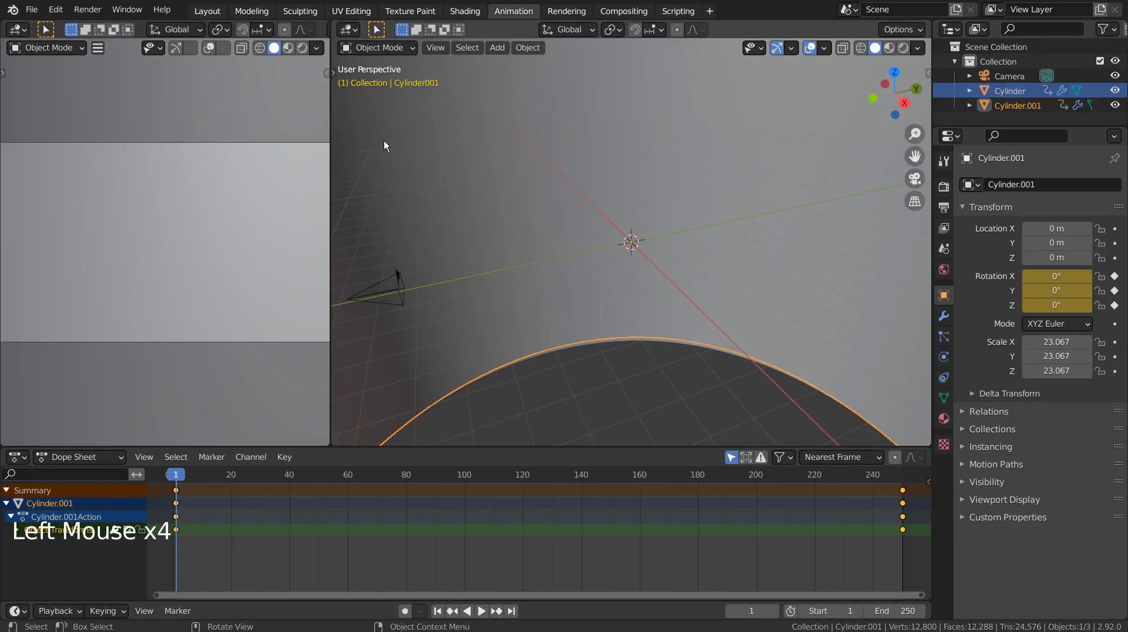
click(251, 457)
mouse_move(347, 316)
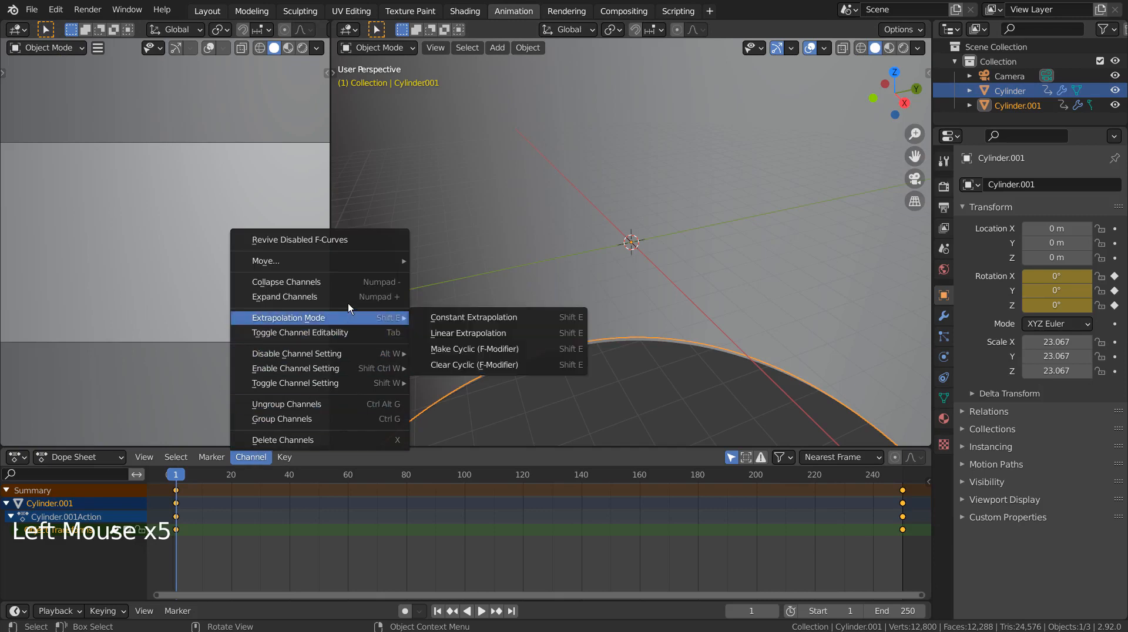
click(531, 333)
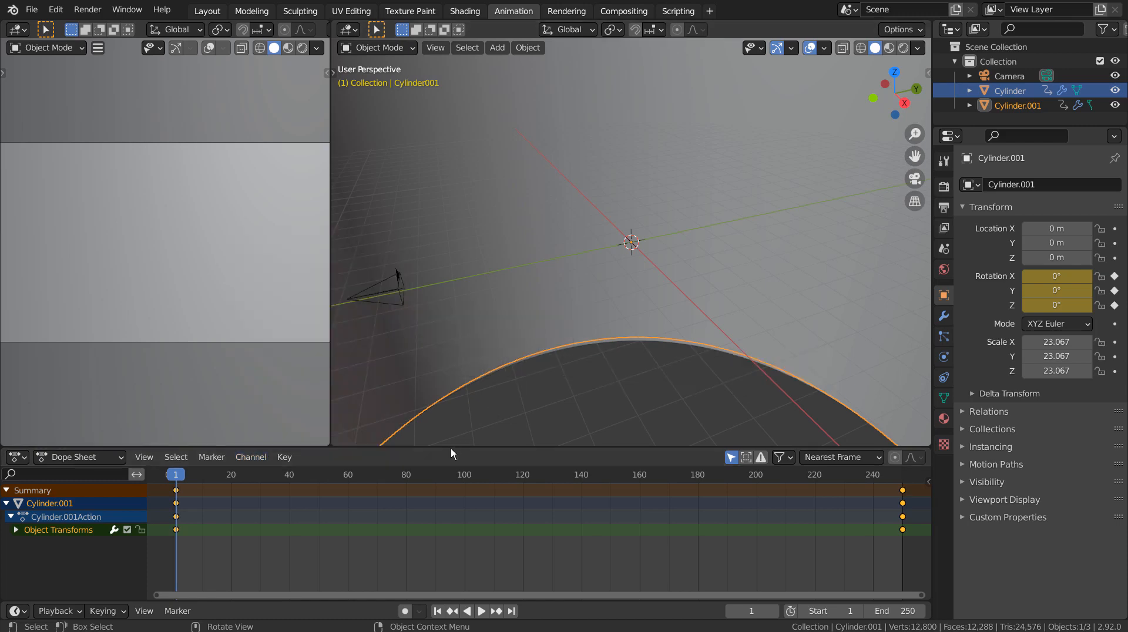
click(207, 10)
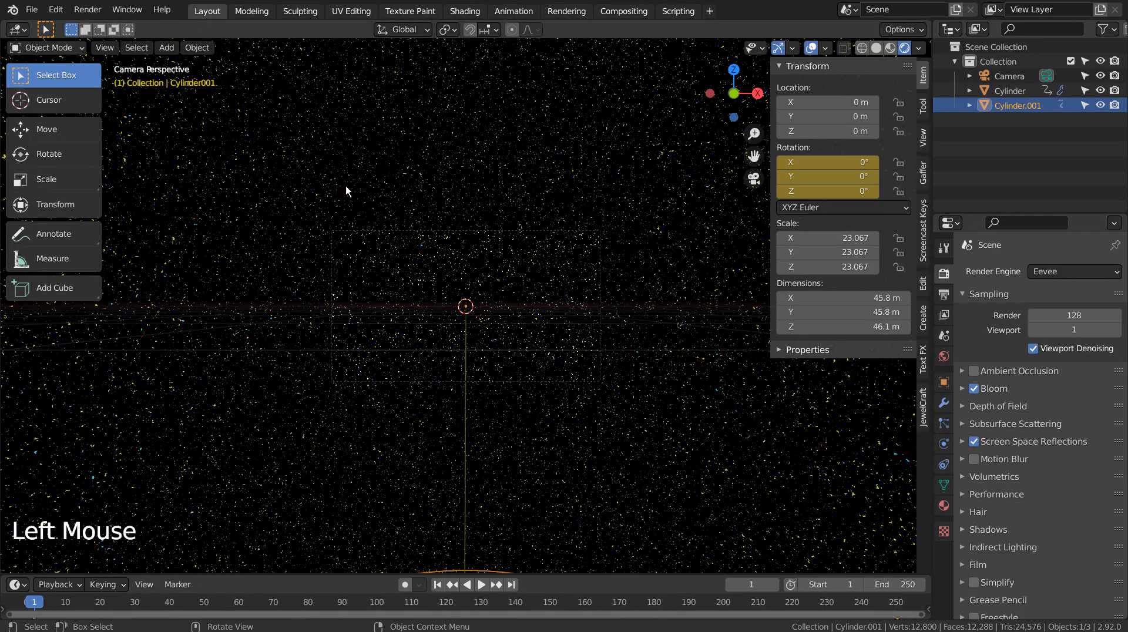
Preview the linearly extrapolated rotation of the star cylinders, stop playback and go back to frame 1.
click(484, 583)
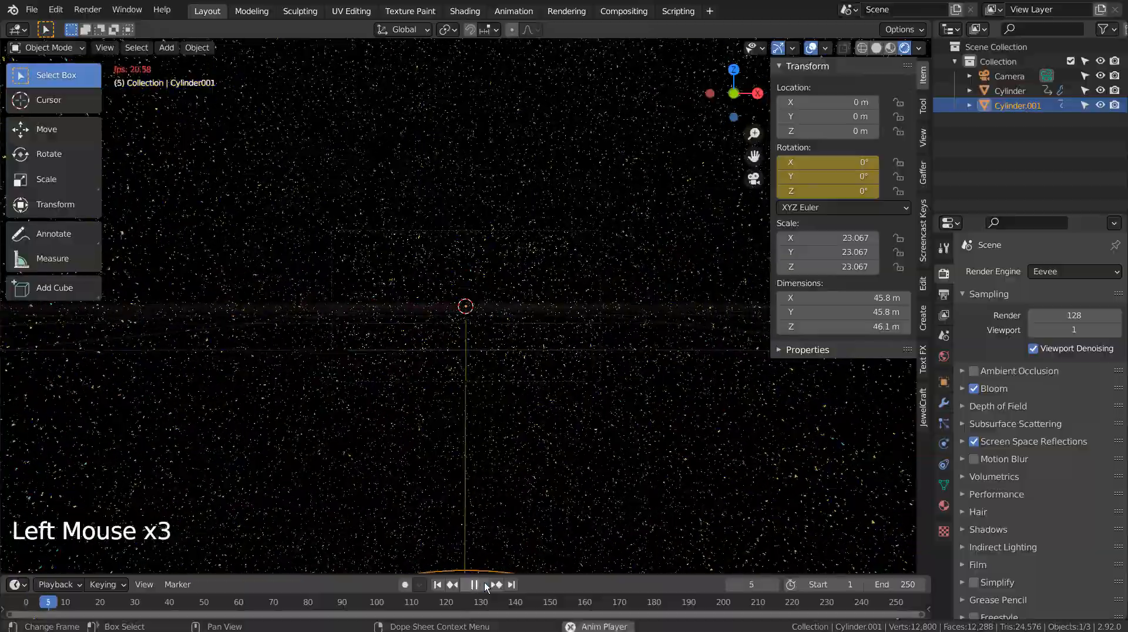
scroll(480, 398, up, 5)
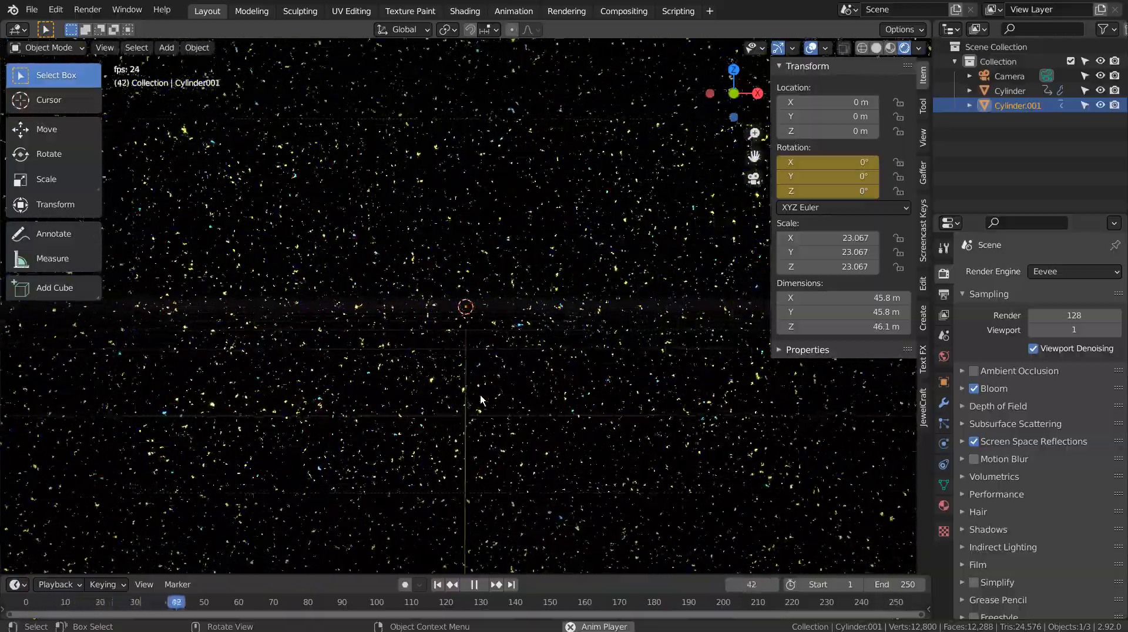
scroll(481, 399, down, 7)
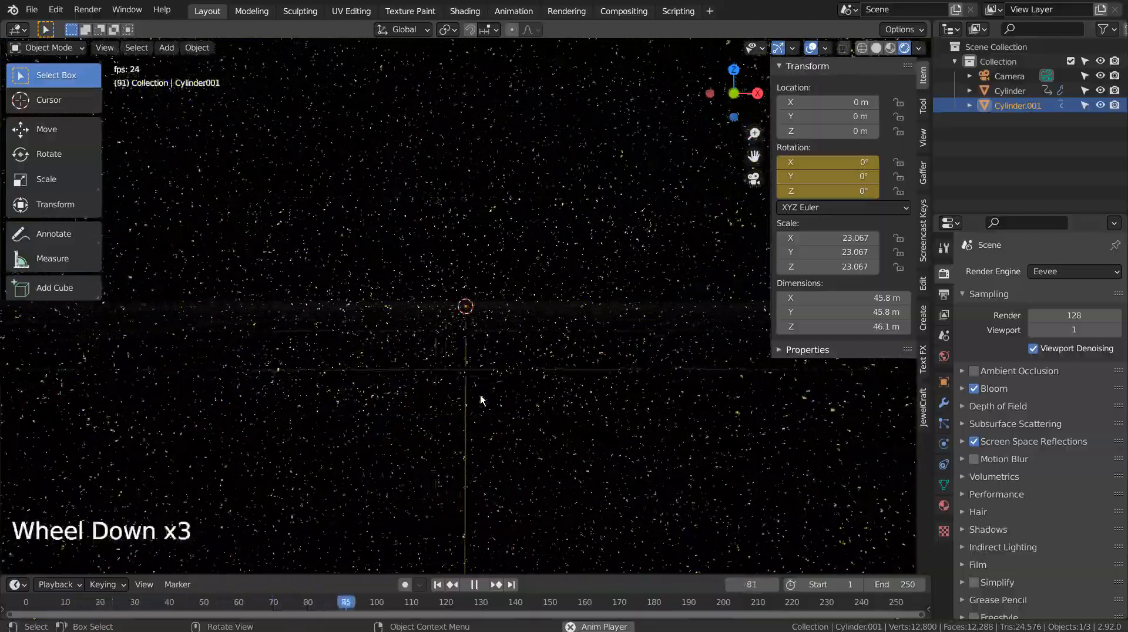
scroll(503, 412, up, 2)
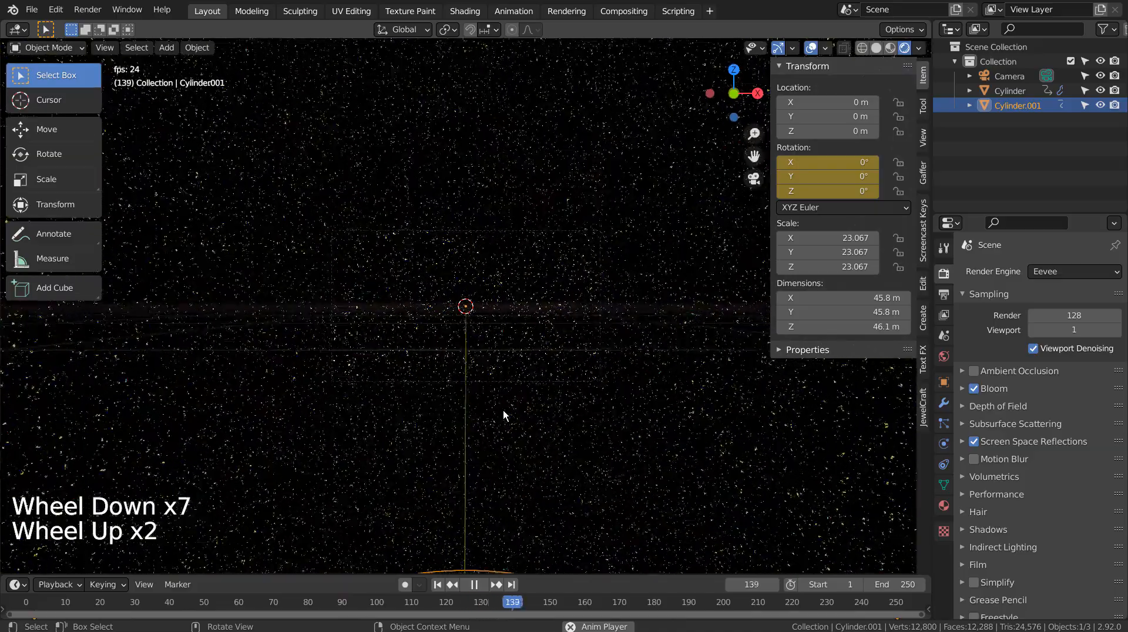
click(474, 584)
click(451, 585)
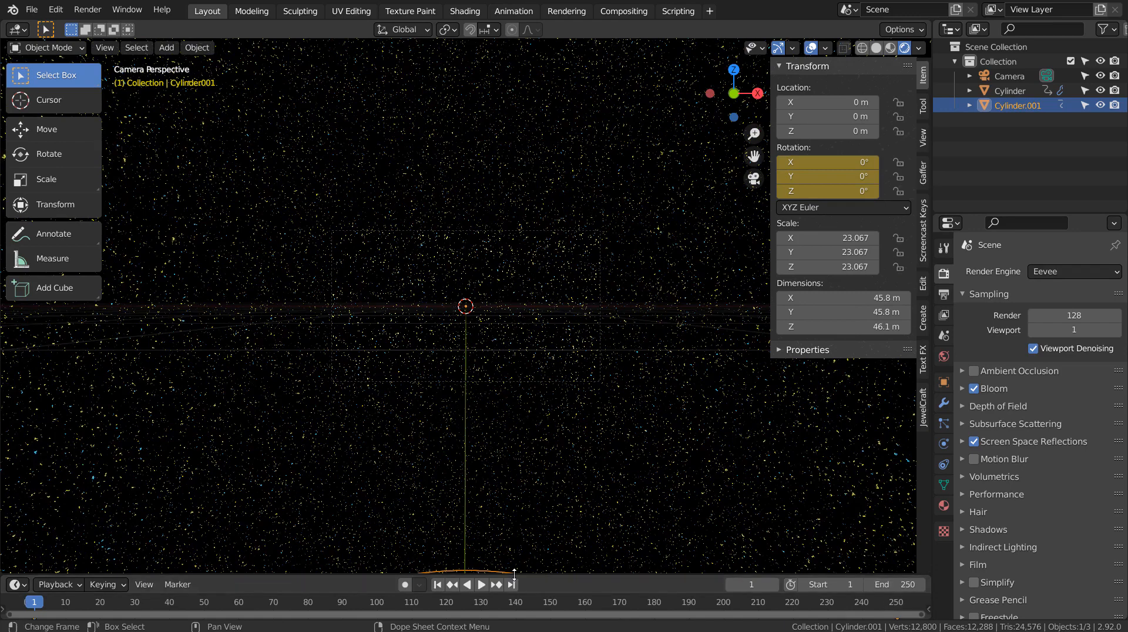
Delete the rotation keyframes on frame 250 from both the inner and the outer cylinder.
click(895, 604)
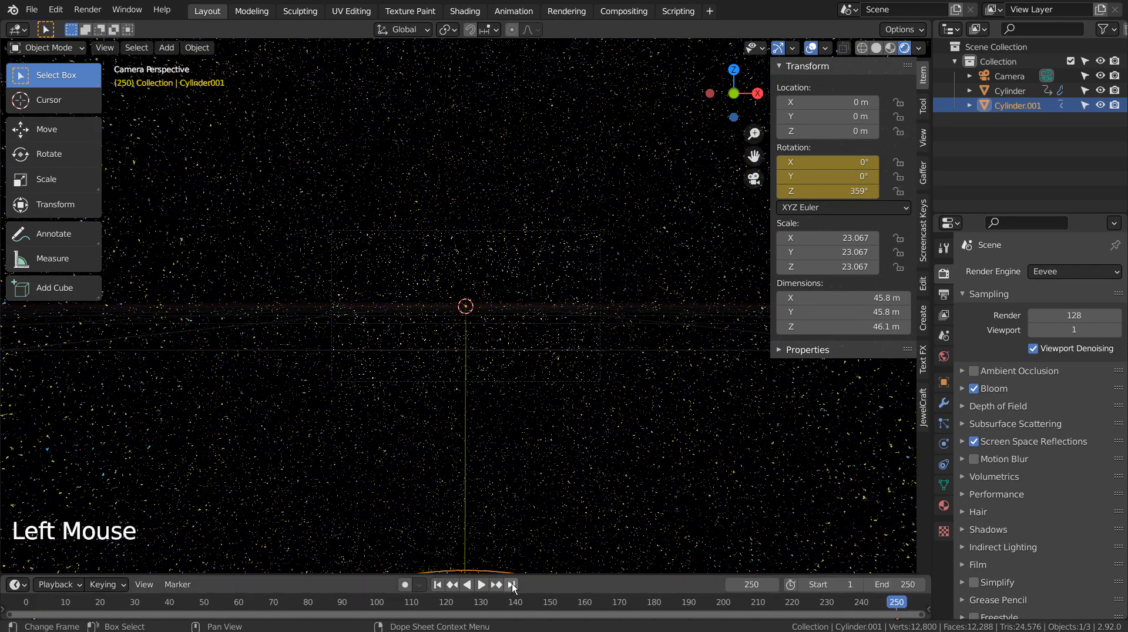
right_click(846, 191)
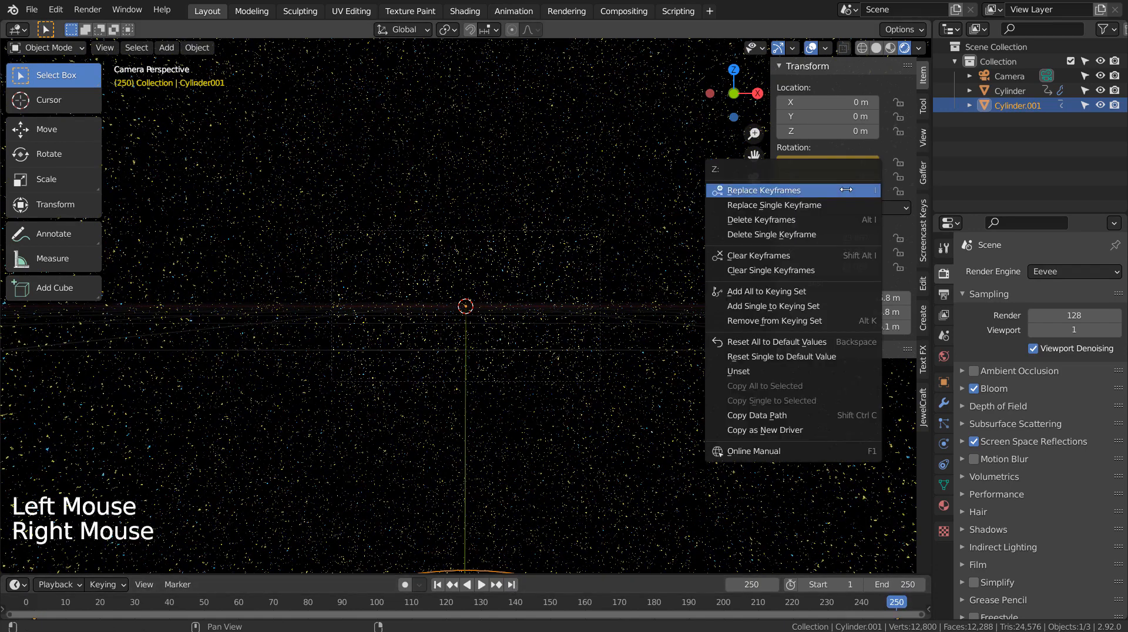
click(826, 219)
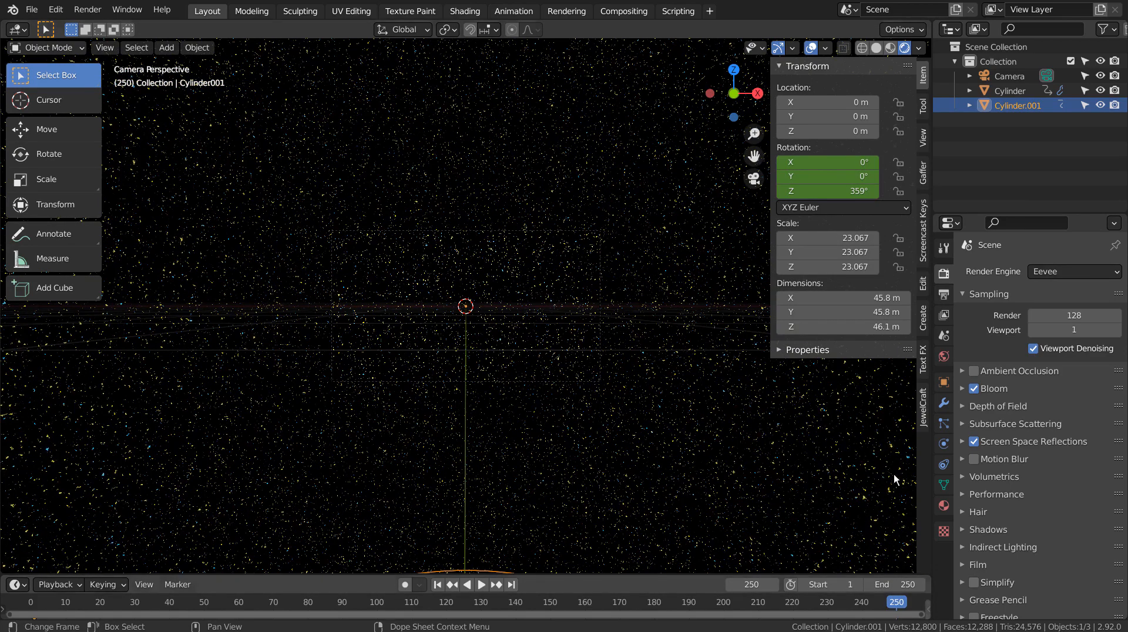
click(996, 93)
right_click(822, 192)
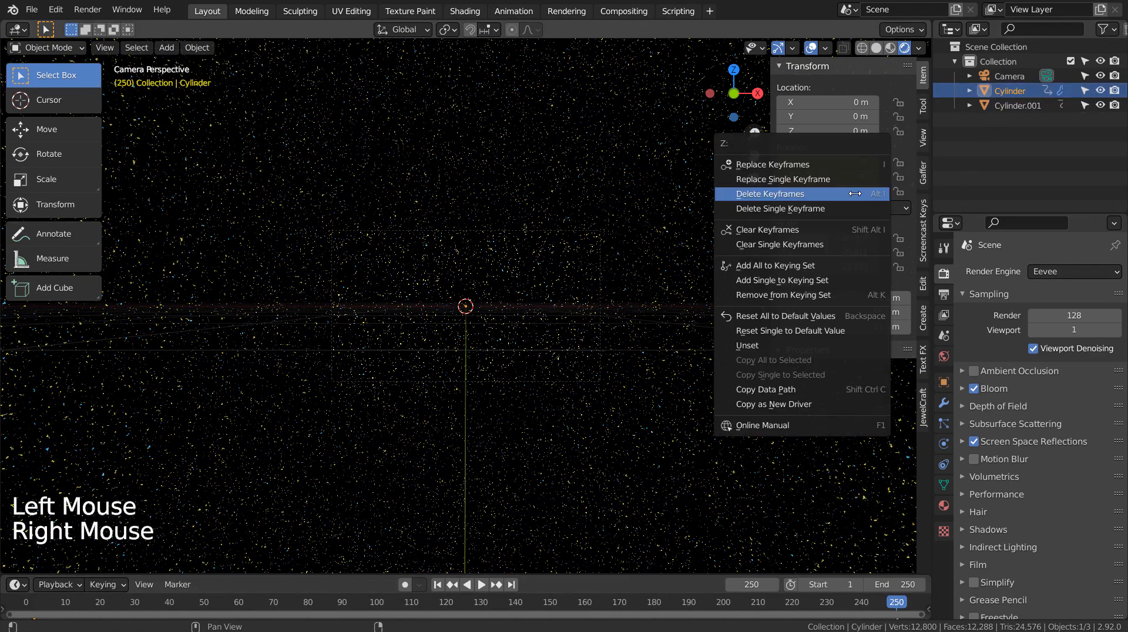
Extend the animation's end frame to 2000 and go to that last frame.
click(895, 584)
text(2000)
key(Return)
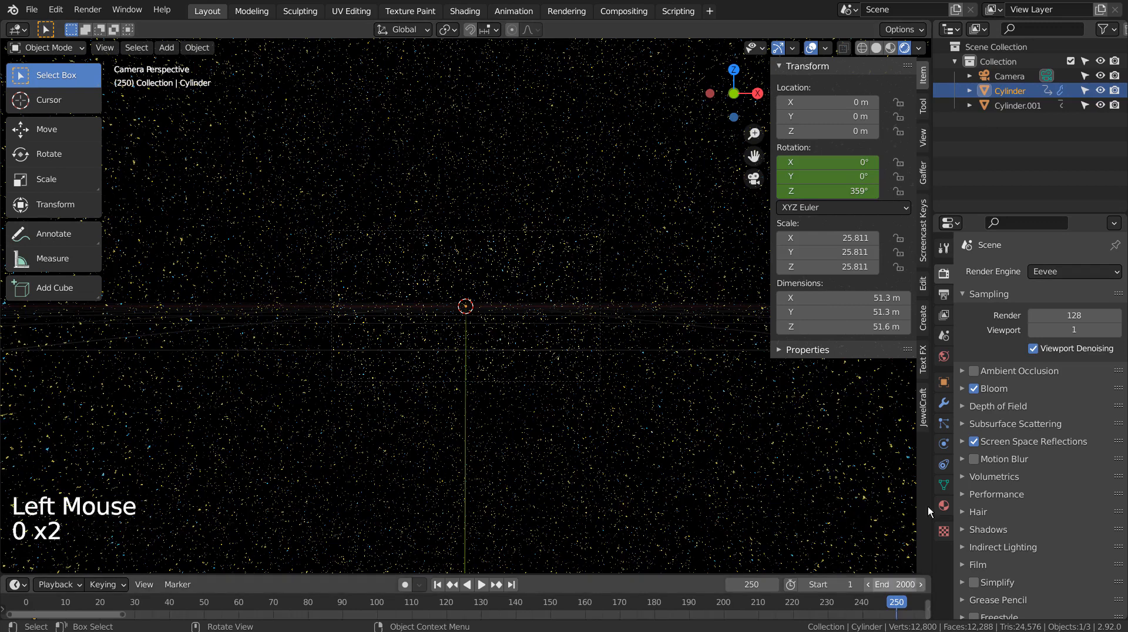
click(511, 585)
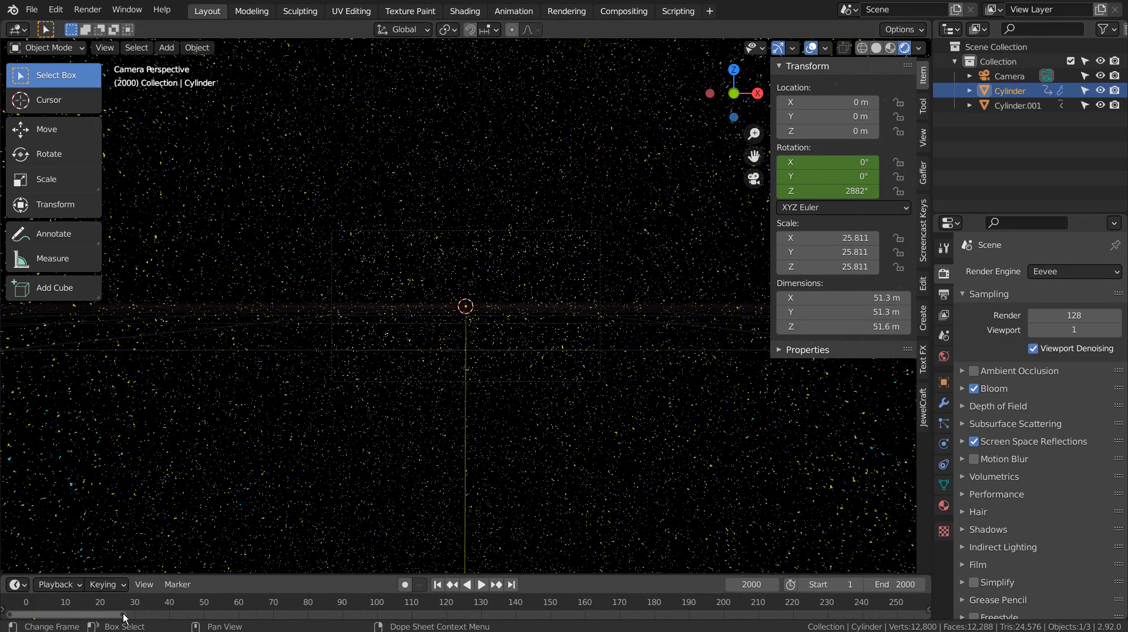
drag(128, 615, 823, 617)
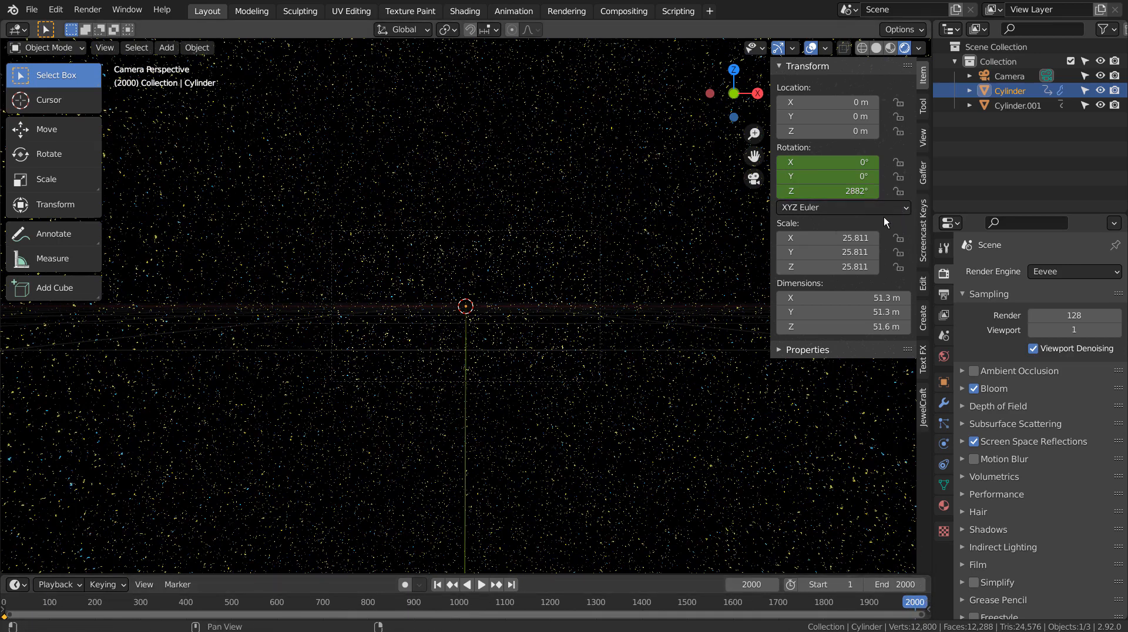
Play the extended 2000-frame animation from frame 1 to judge the rotation speed, then stop and return to frame 1.
click(856, 191)
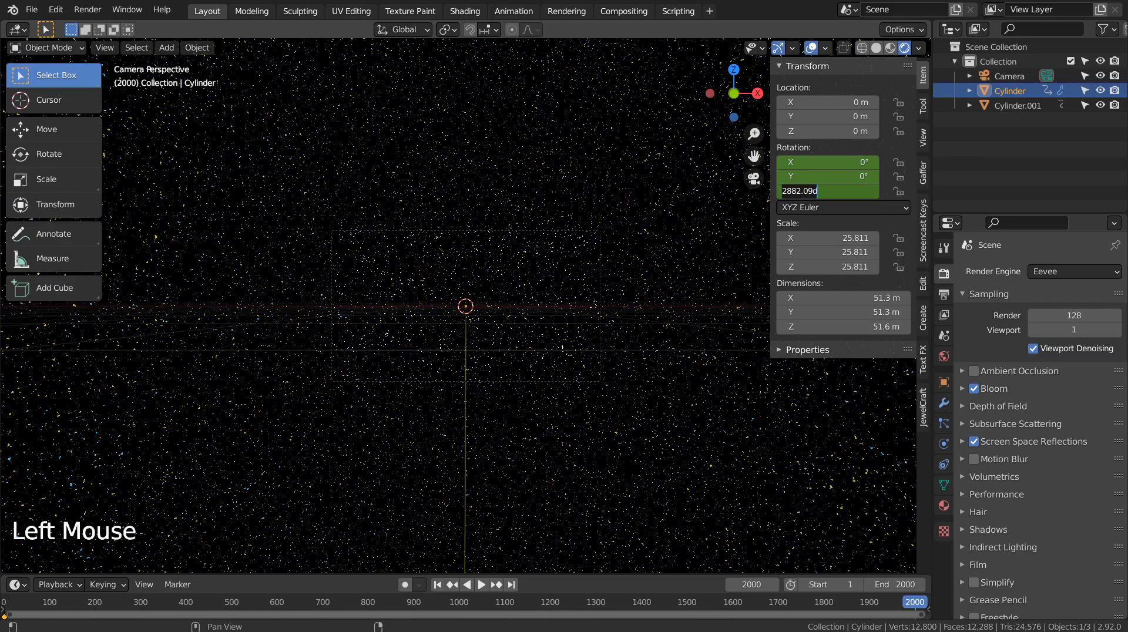
click(436, 584)
click(483, 585)
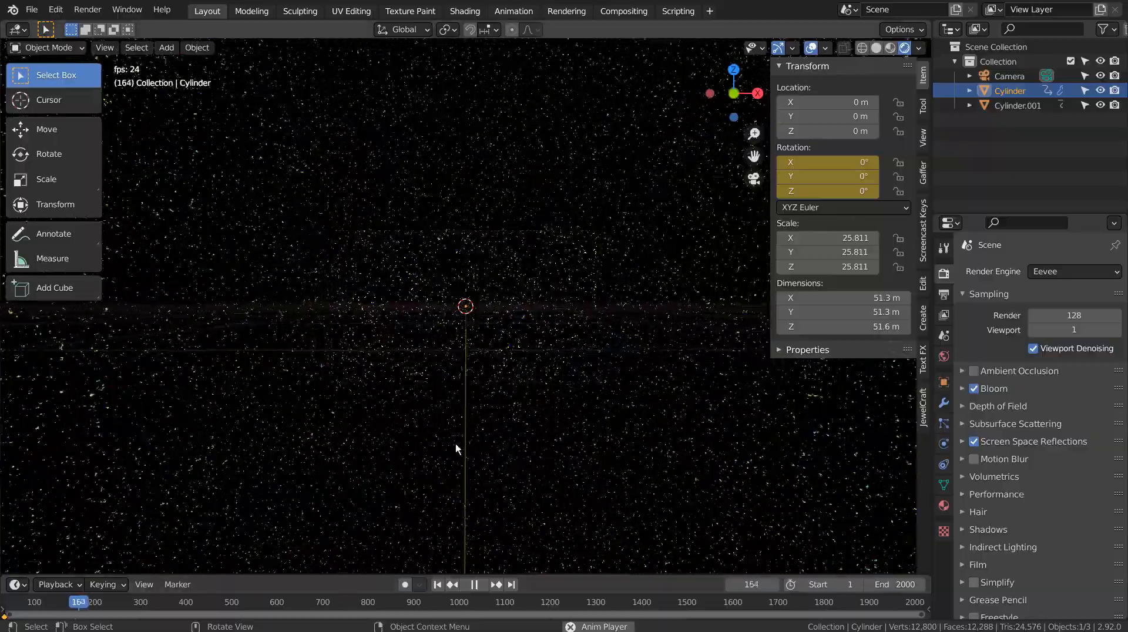
scroll(456, 448, up, 8)
scroll(456, 448, down, 6)
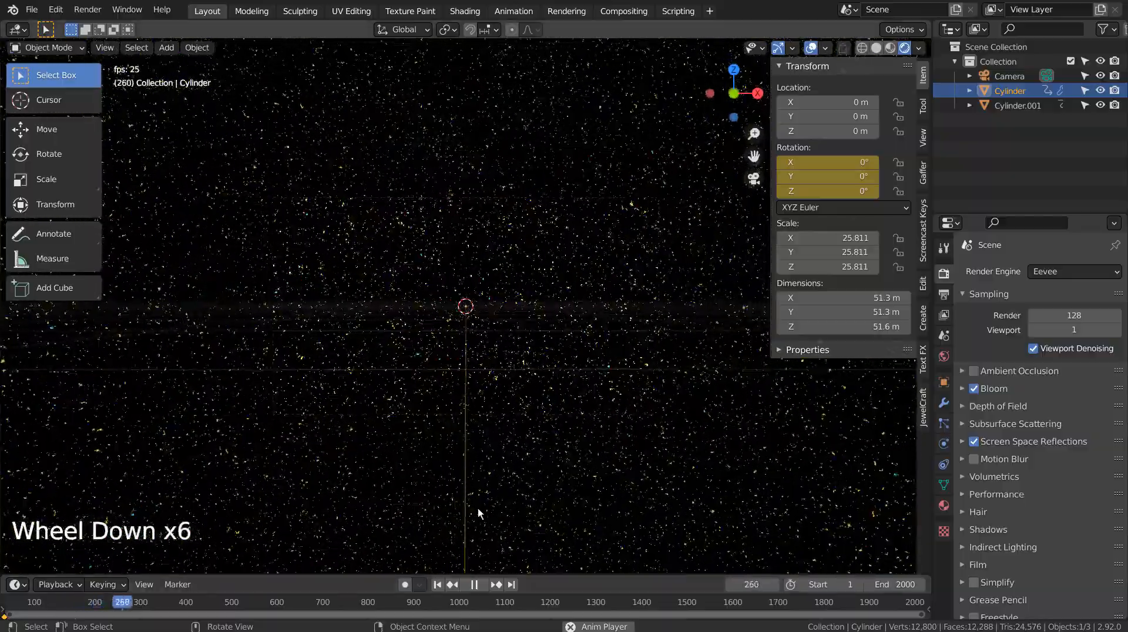
click(473, 586)
click(439, 585)
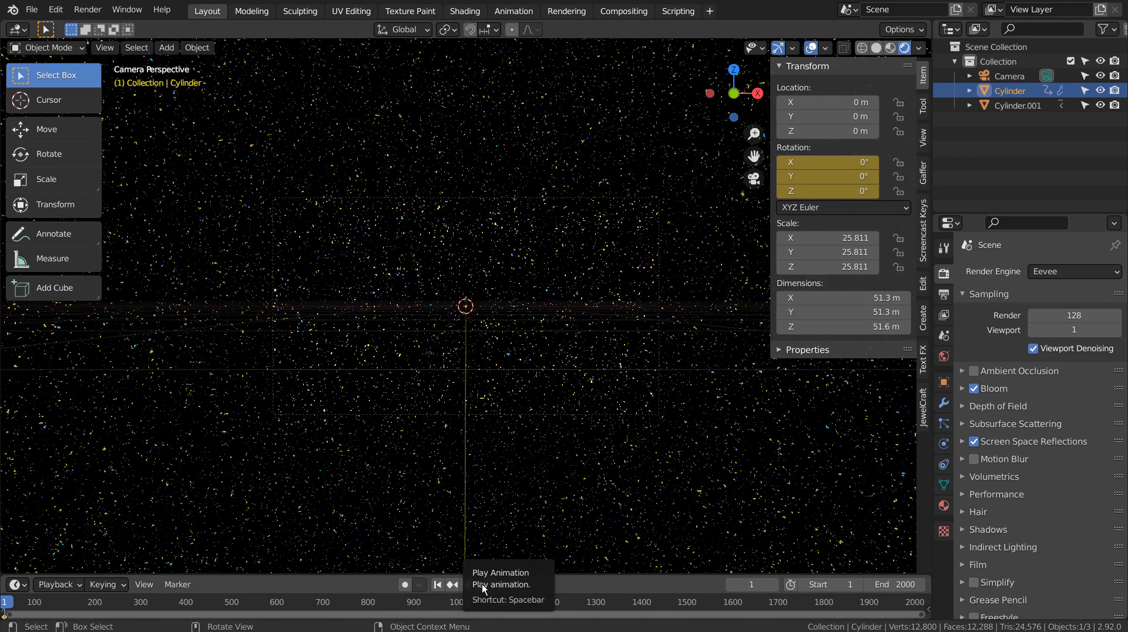
On frame 2000, set the Z rotation of both the outer and the inner star cylinder to 359° and keyframe it.
click(509, 585)
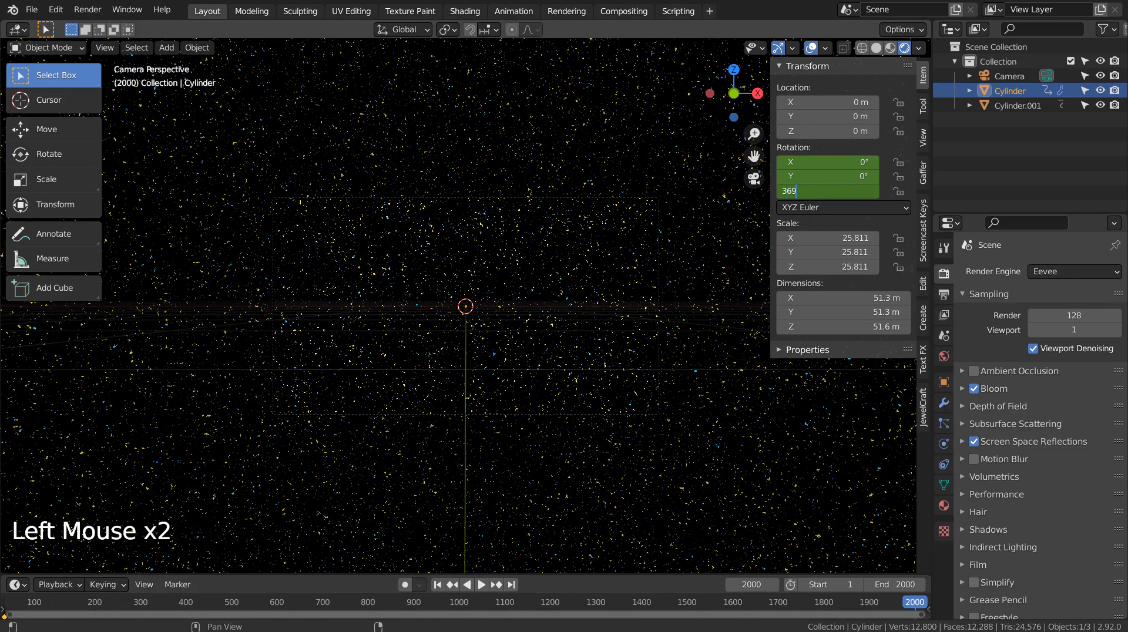
key(Return)
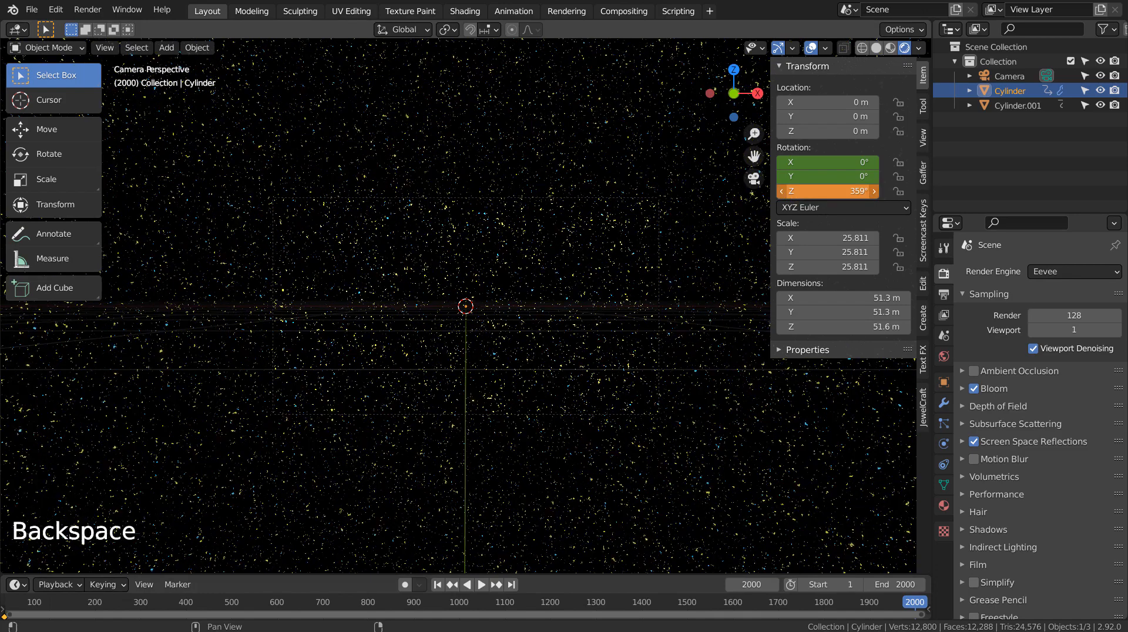
key(i)
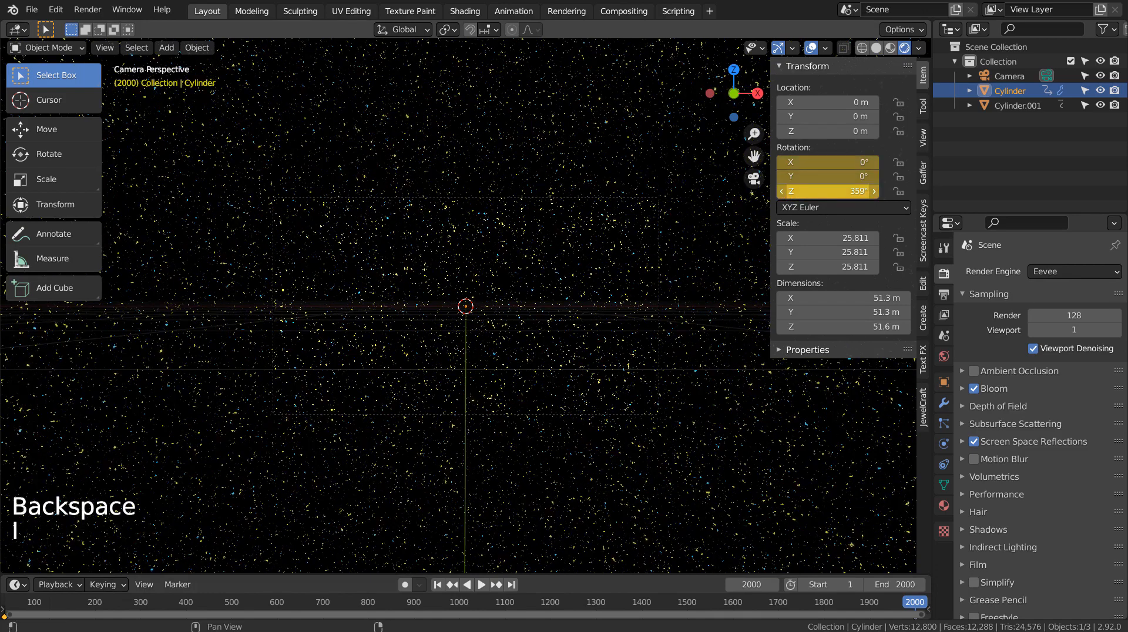
click(1019, 104)
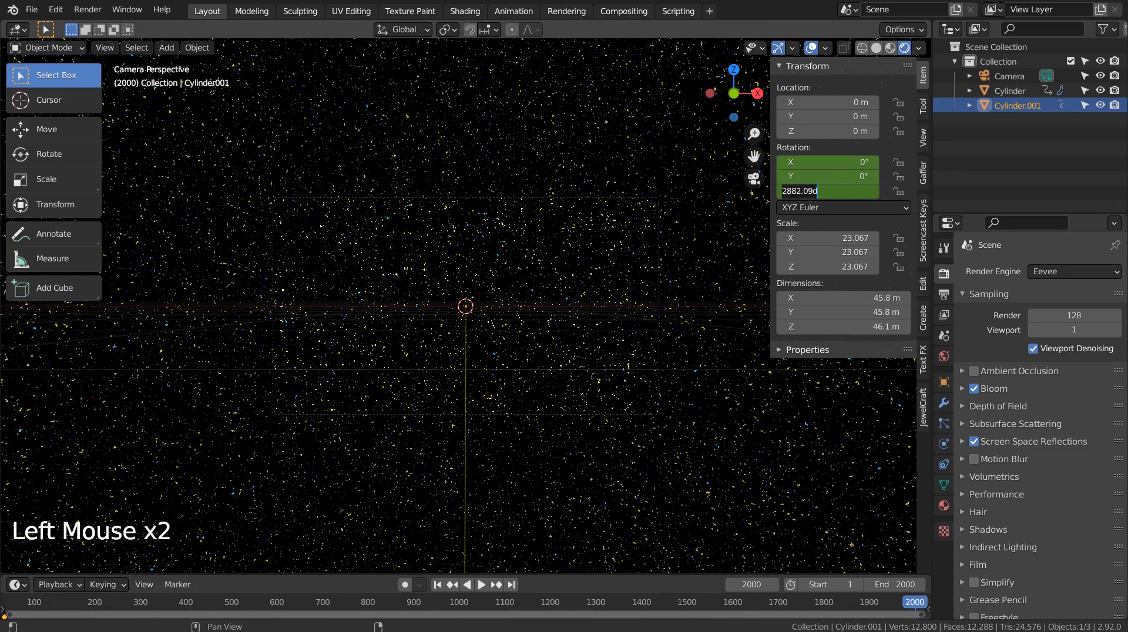
key(i)
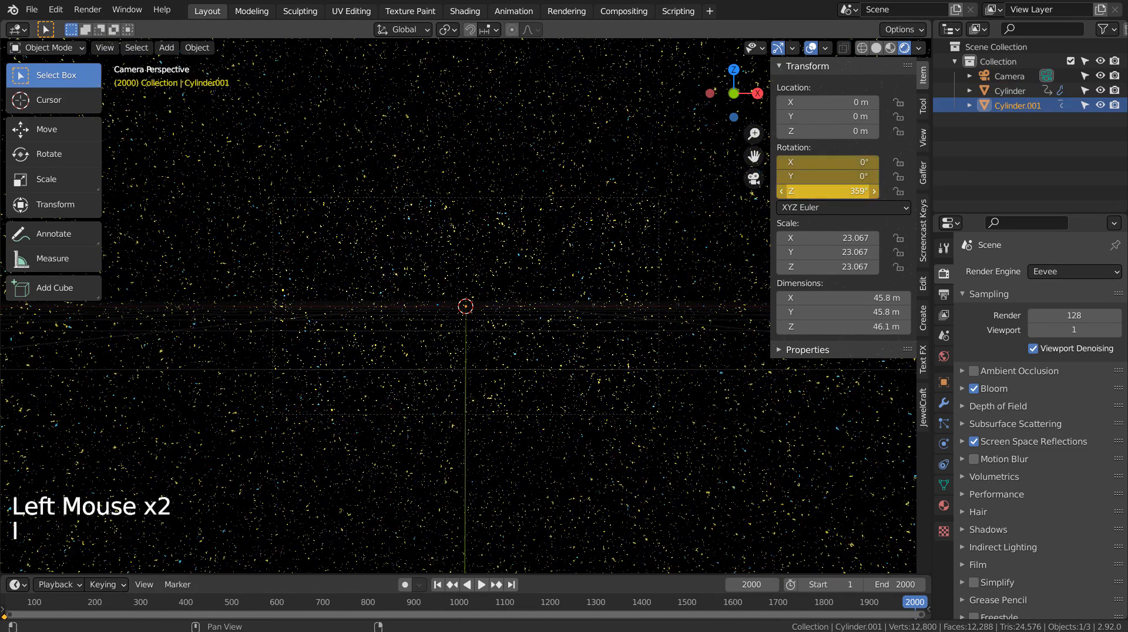
Play the animation from frame 1 to check the new rotation speed close up and from farther away, with the transform sidebar hidden.
click(437, 584)
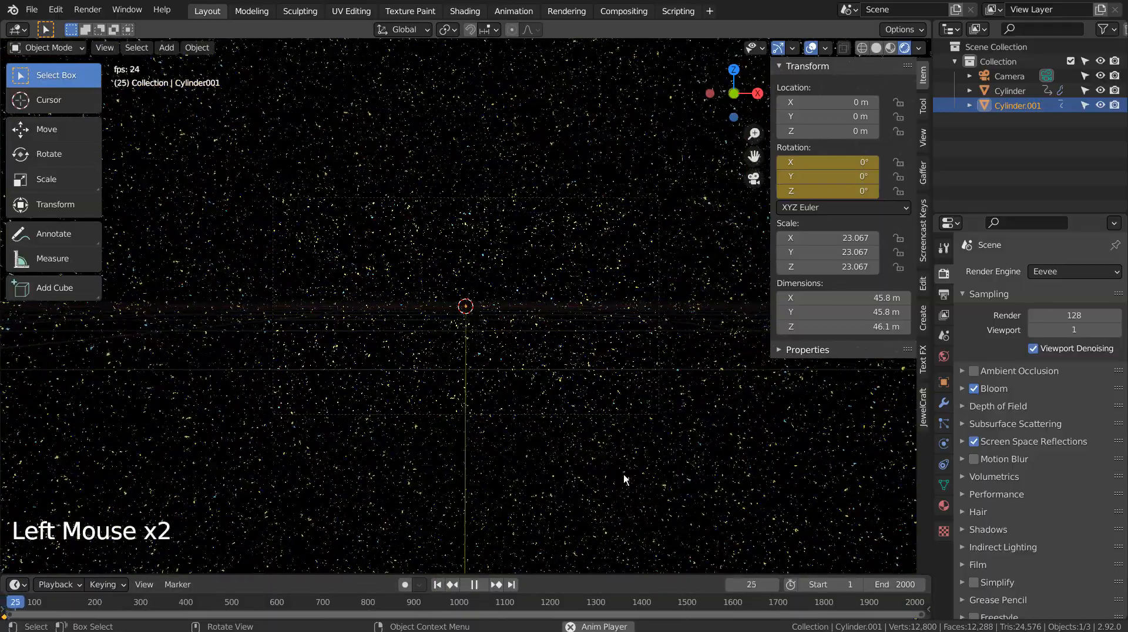
scroll(634, 470, up, 2)
scroll(634, 469, up, 2)
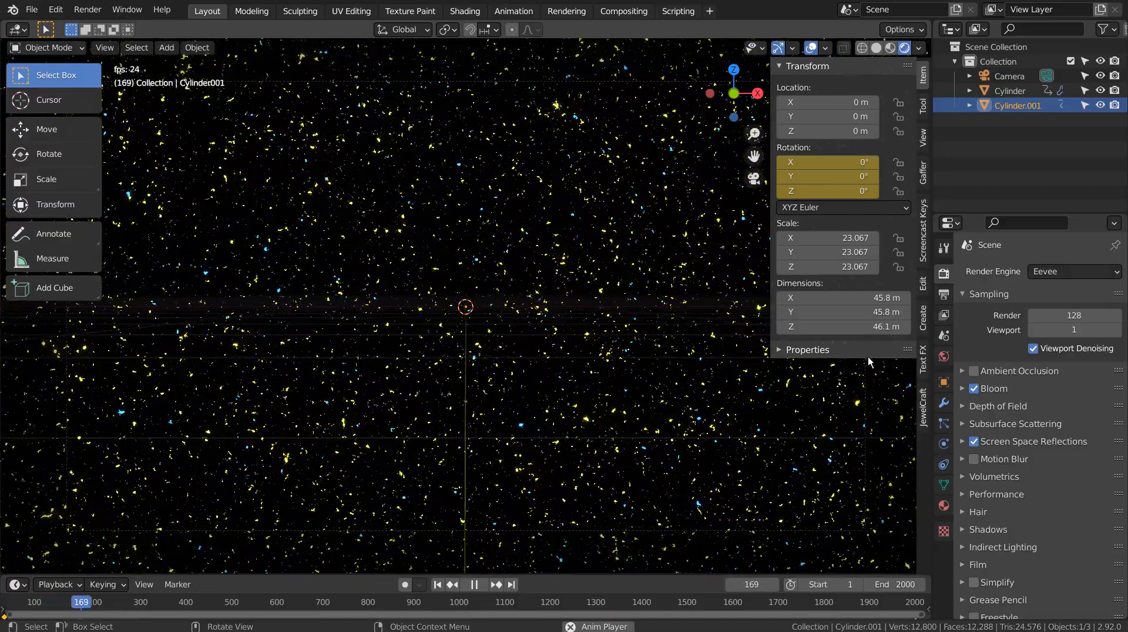
click(824, 47)
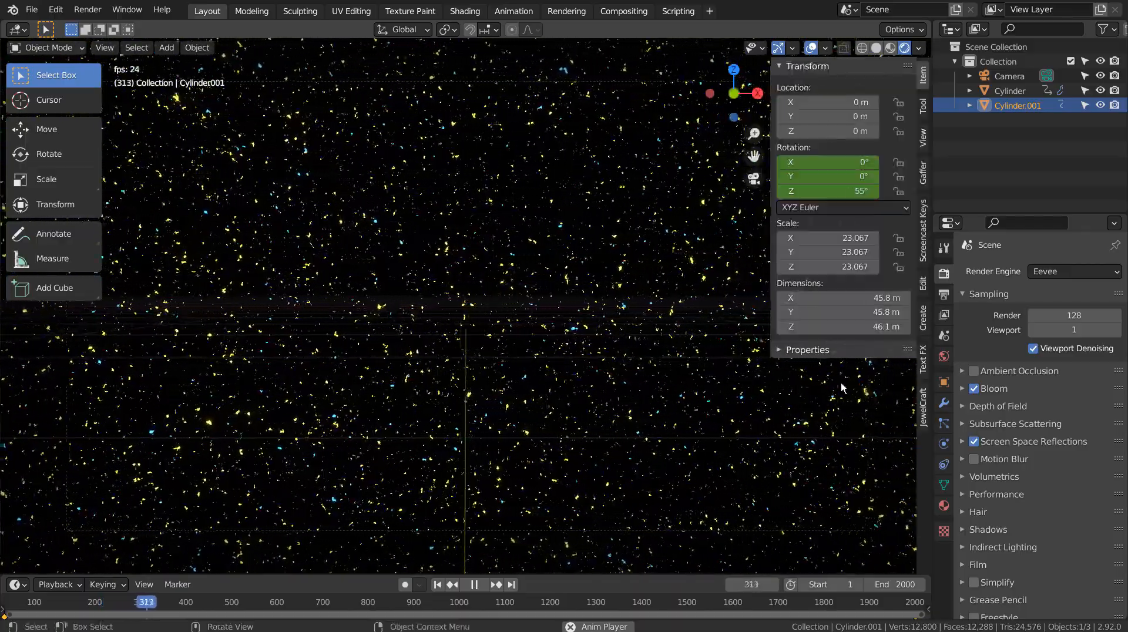
key(n)
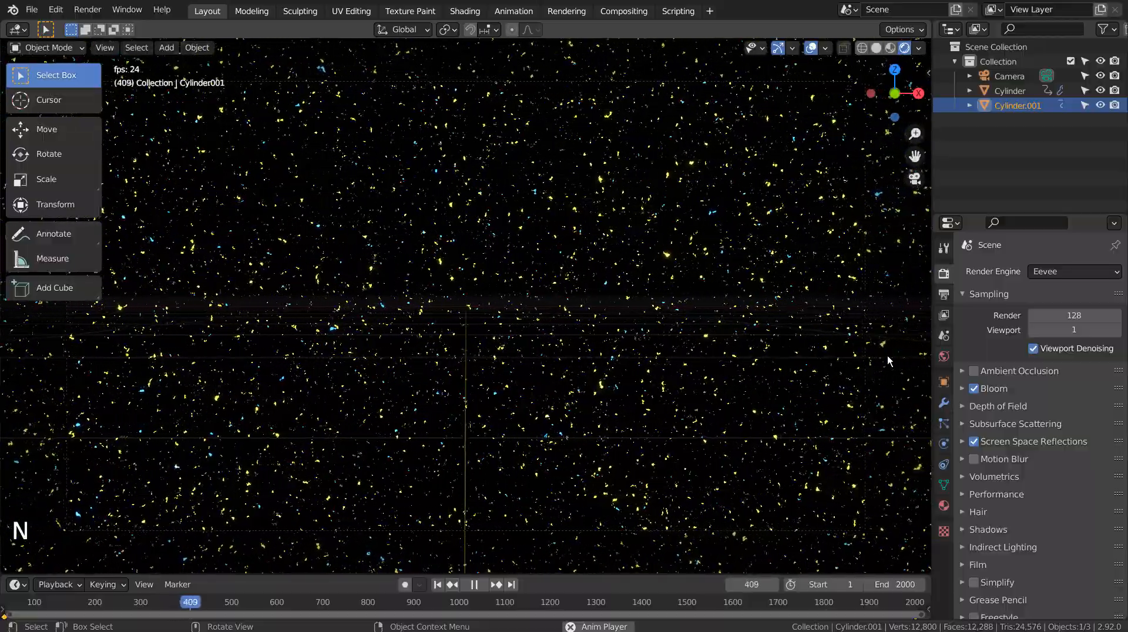
scroll(887, 361, down, 3)
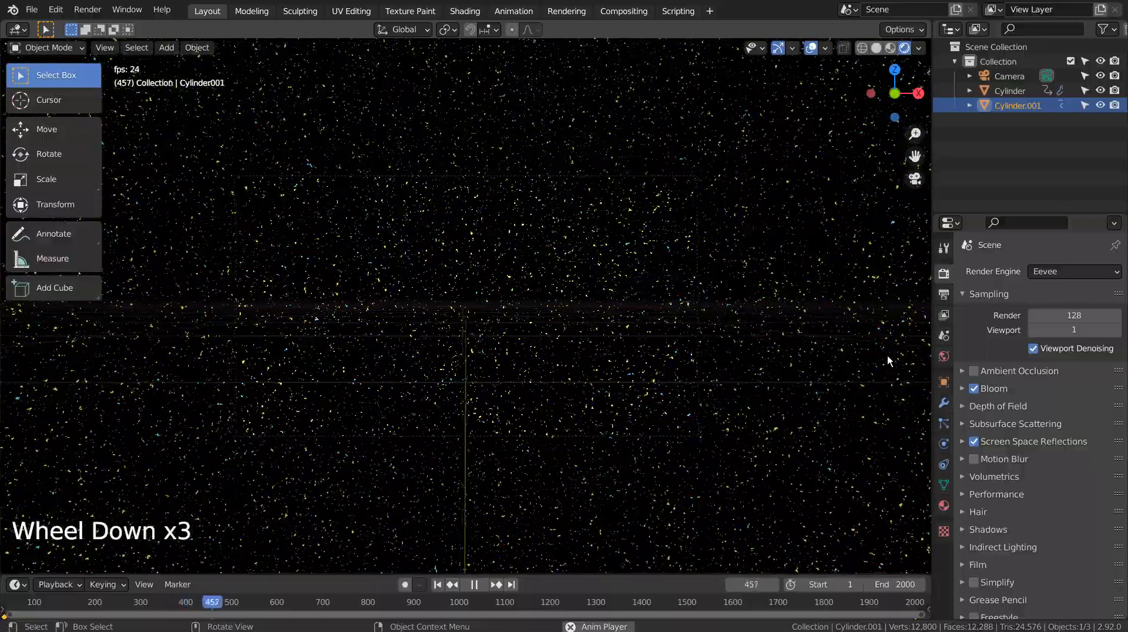